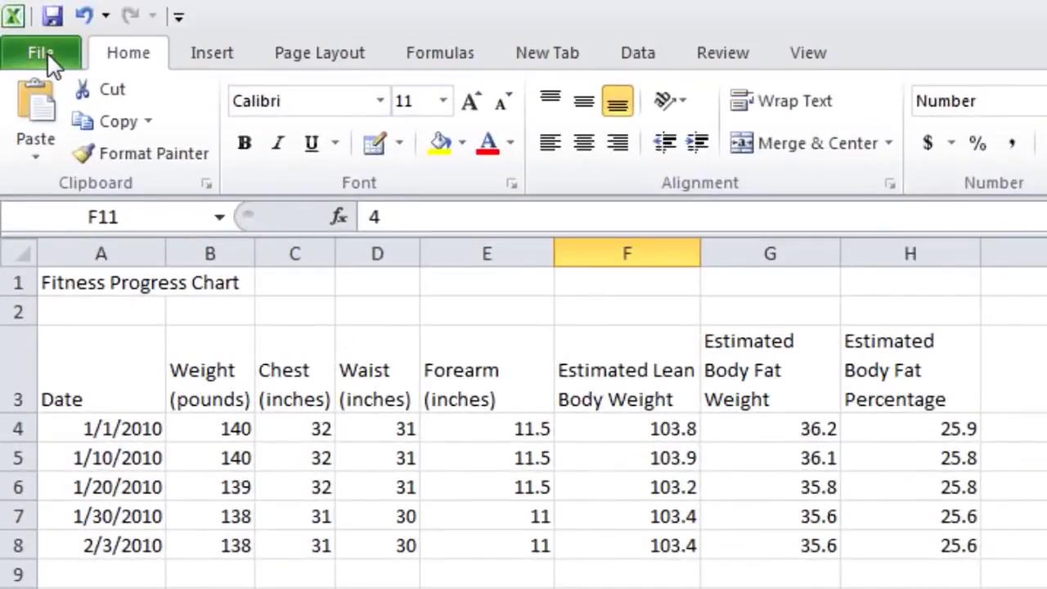
Start saving a copy of the workbook, changing its file name to Excel2010_CPL in place of the _Practice ending
click(30, 35)
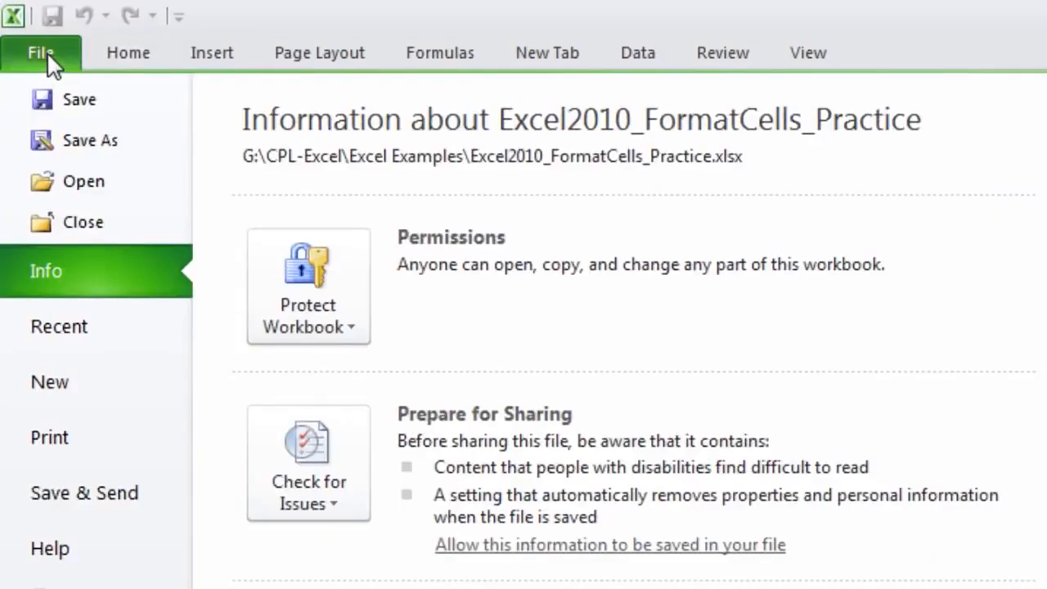
click(152, 145)
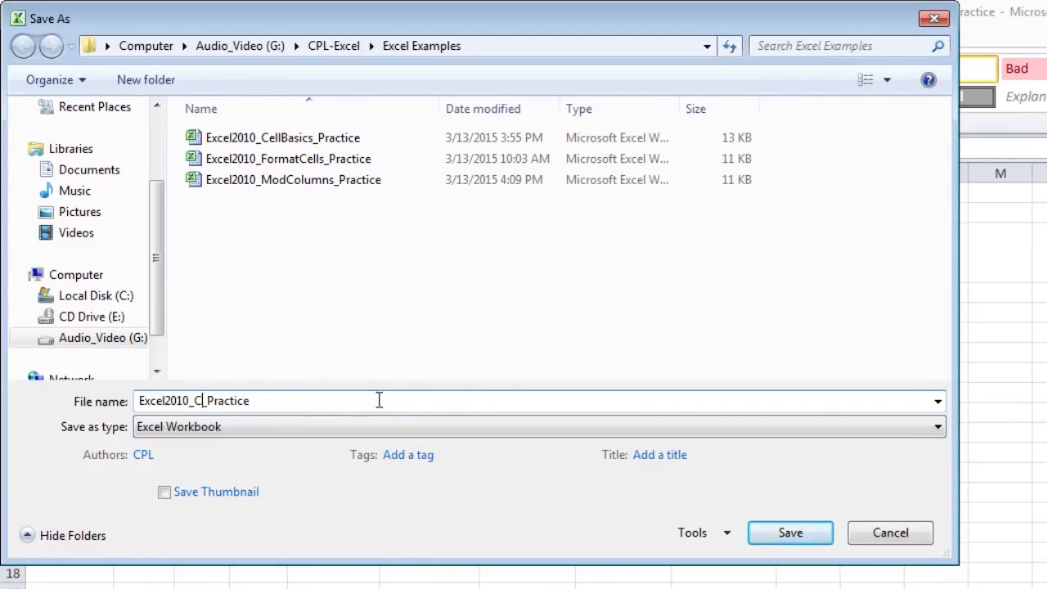
text(PL)
drag(214, 401, 320, 400)
key(BackSpace)
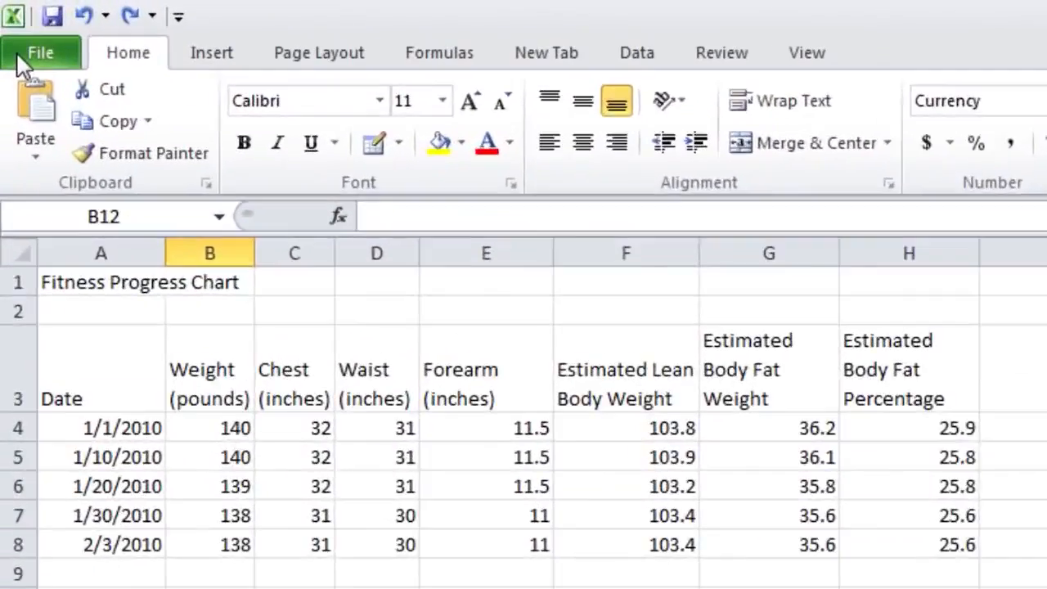
Open the workbook version autosaved today at 1:25 PM
click(16, 51)
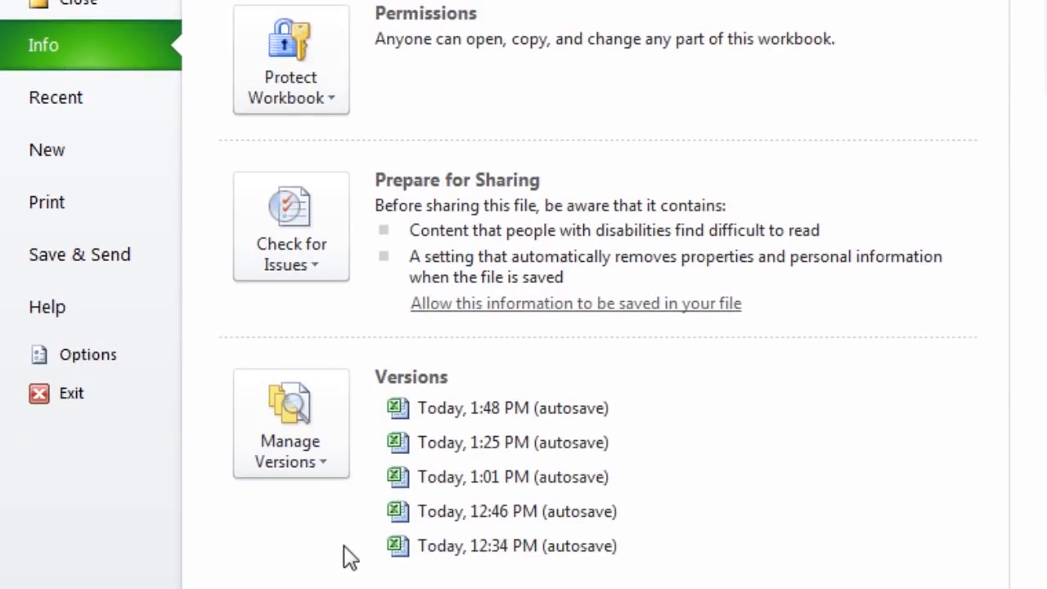
click(494, 443)
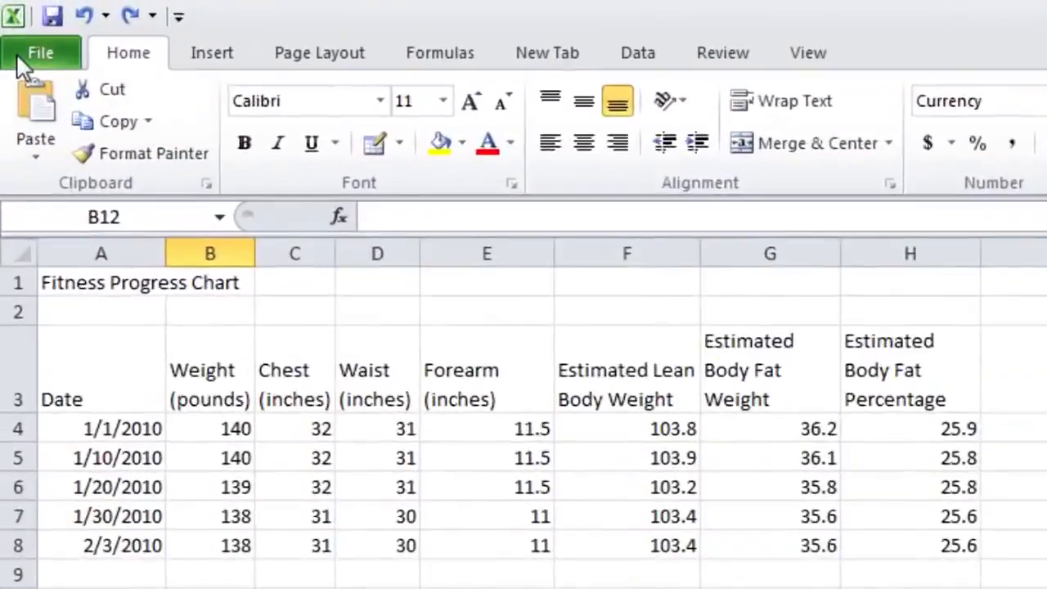
Open the ENG101-2003 workbook from the CPL-Excel folder
click(18, 54)
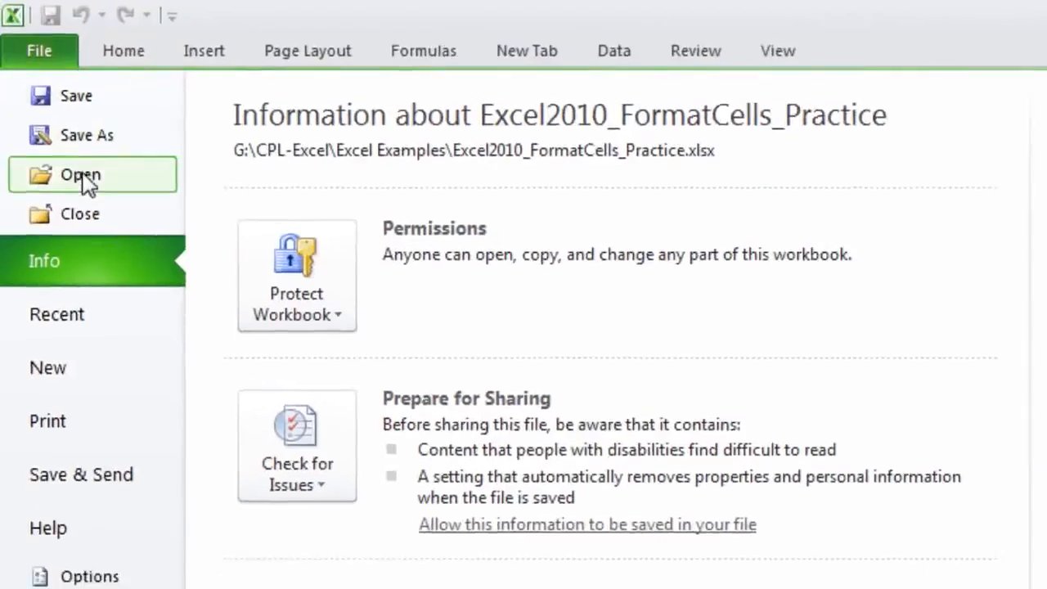
click(84, 176)
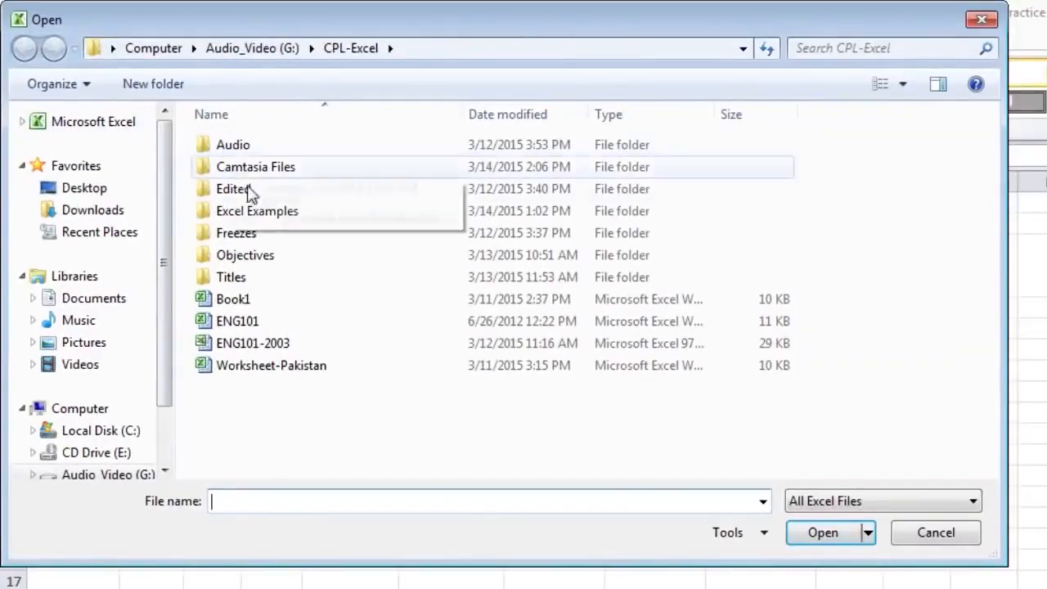
click(293, 350)
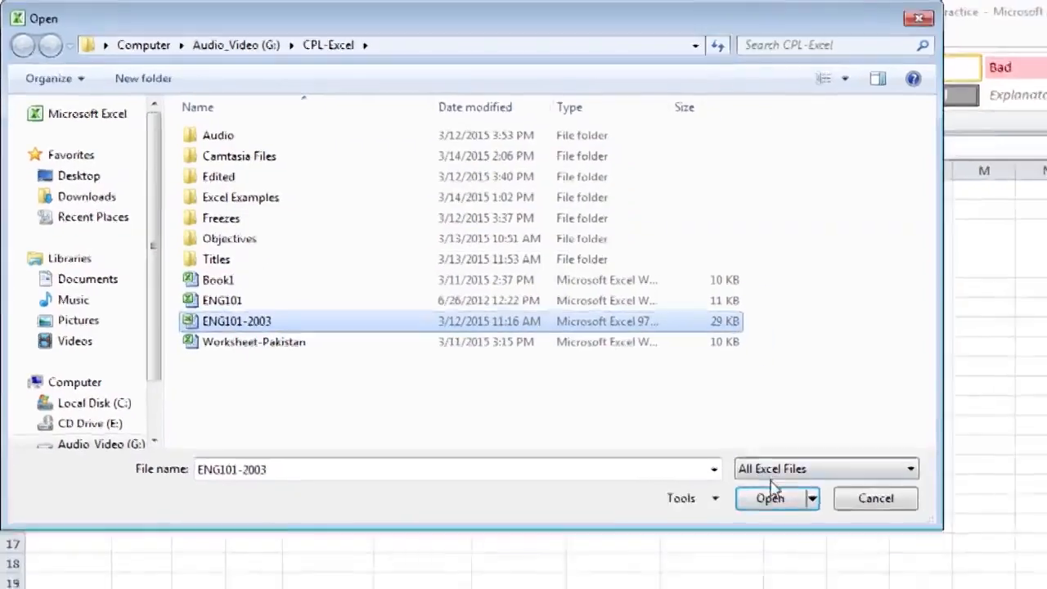
click(823, 532)
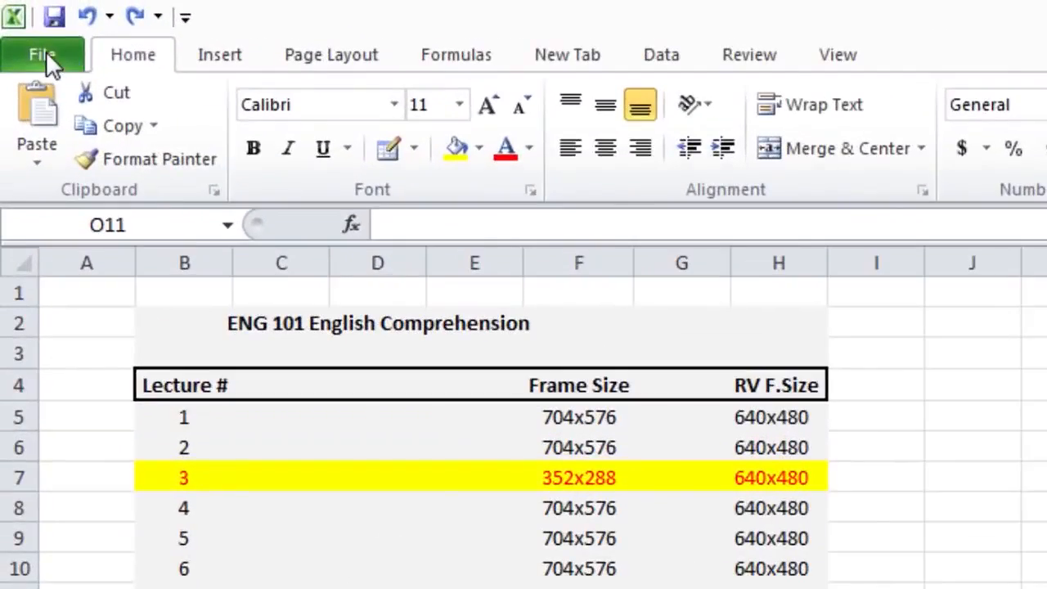
Prepare a copy of the workbook named ENG101-2010 in the Excel Examples folder and display the available file types
click(46, 51)
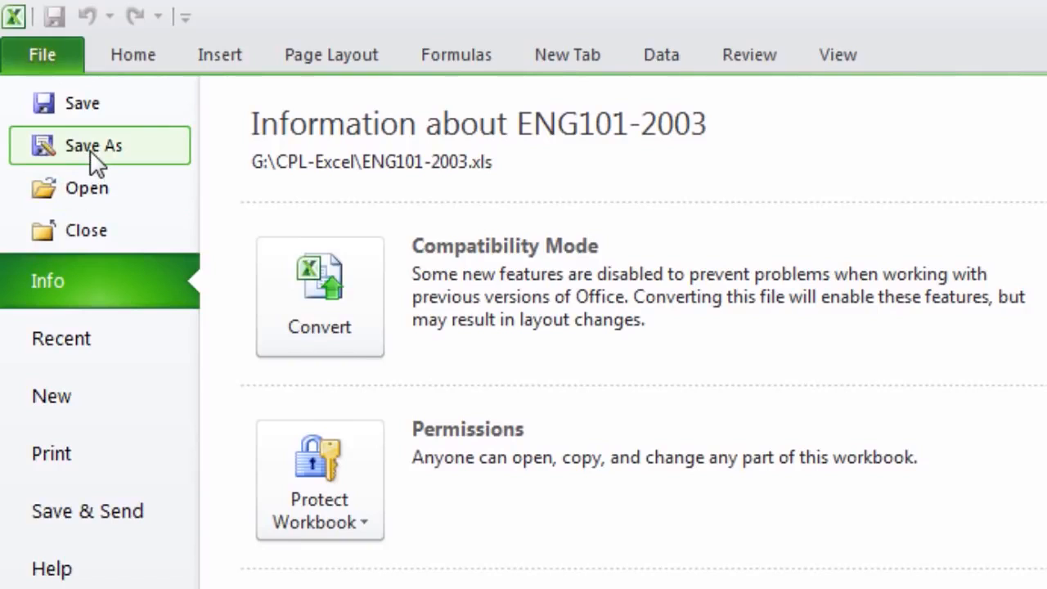
click(90, 147)
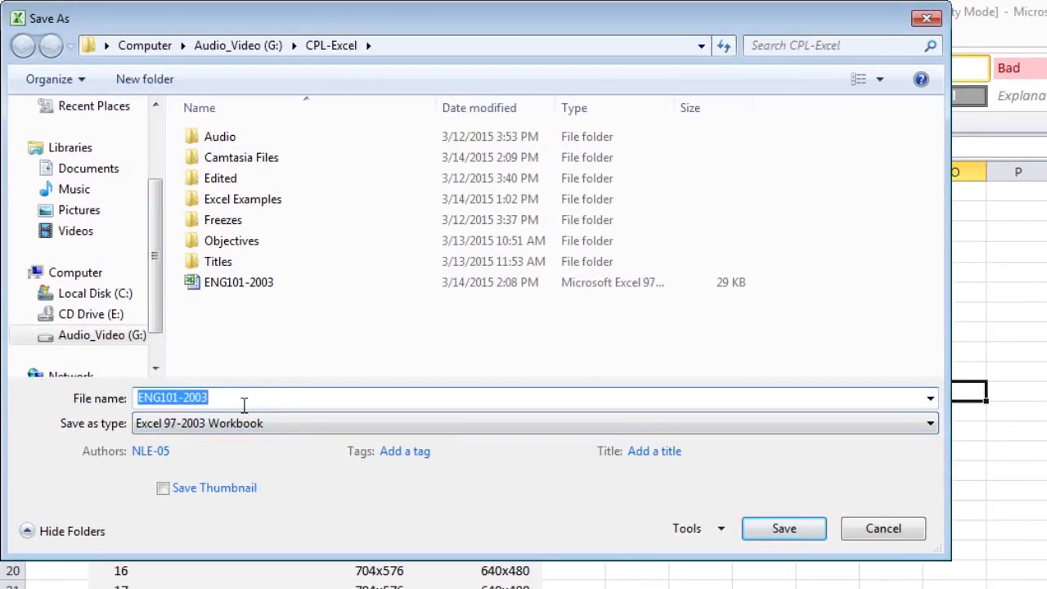
double_click(242, 202)
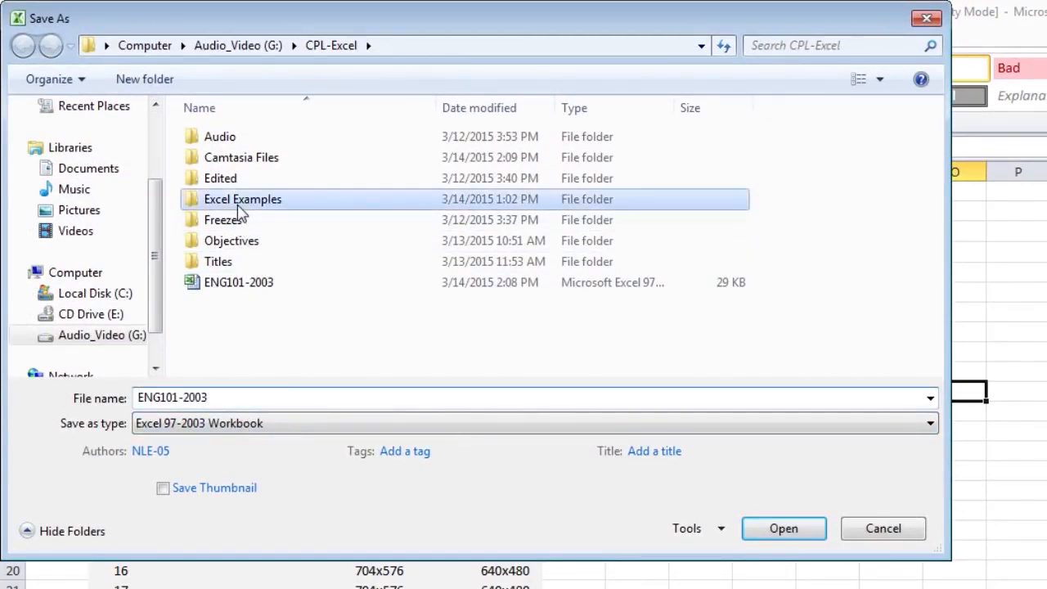
click(264, 401)
click(264, 401)
text(10)
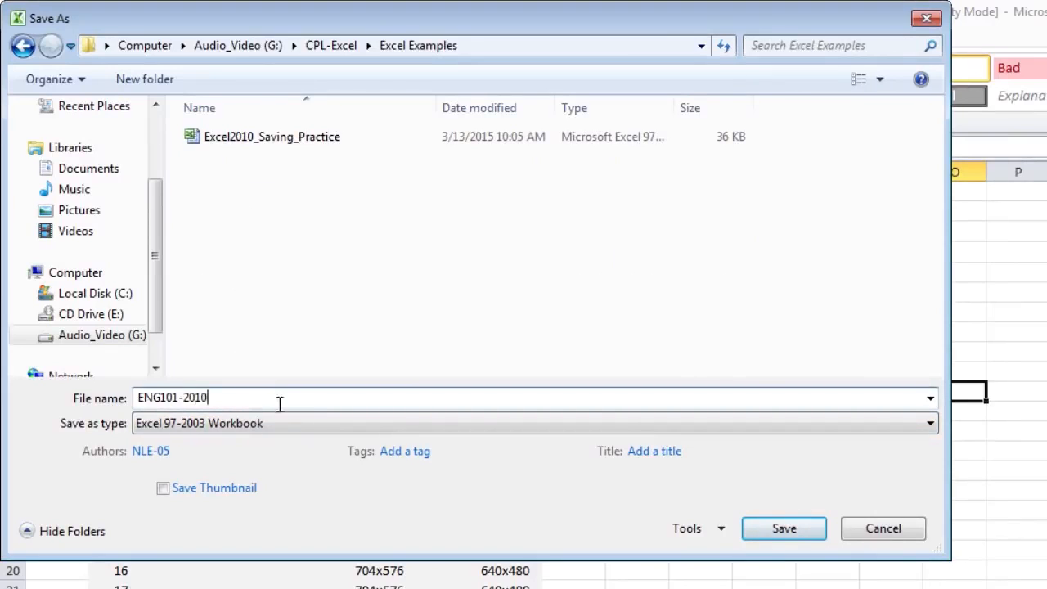
click(321, 430)
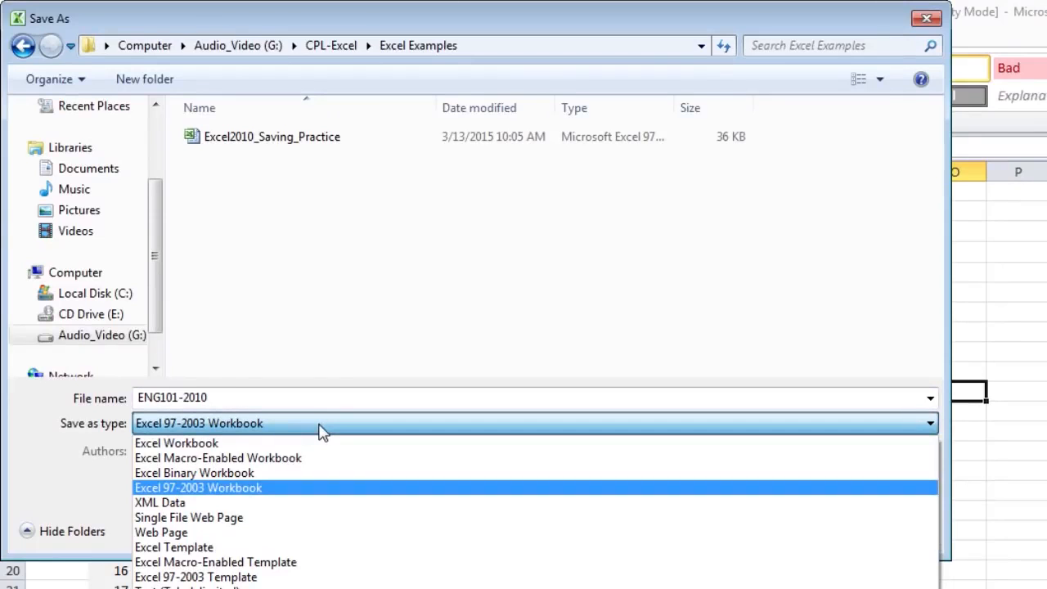
click(321, 432)
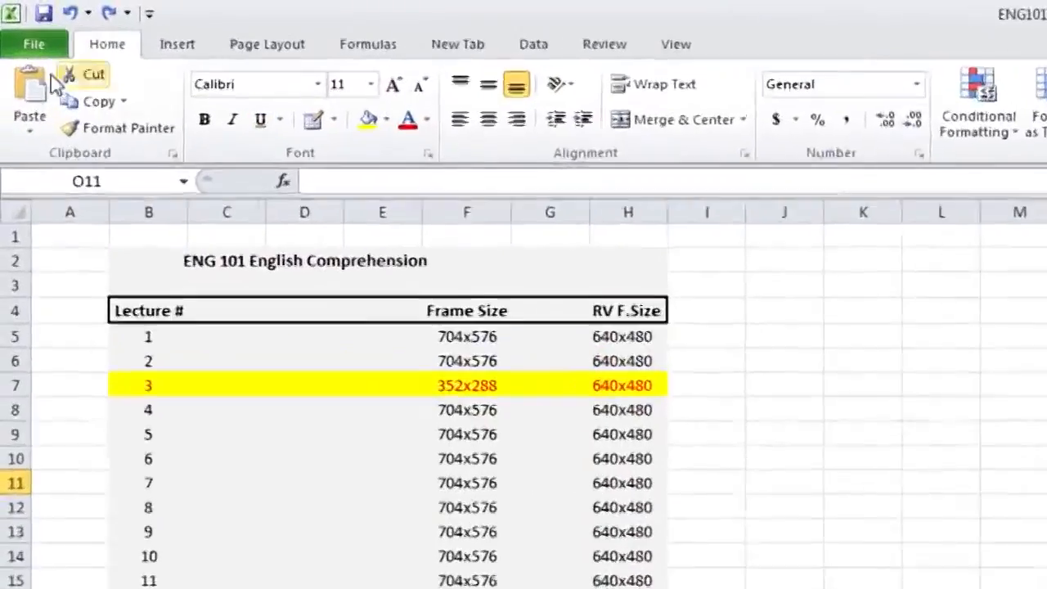
Save the workbook in the CPL-Excel folder as a PDF file named ENG101-2003 PDF
click(27, 47)
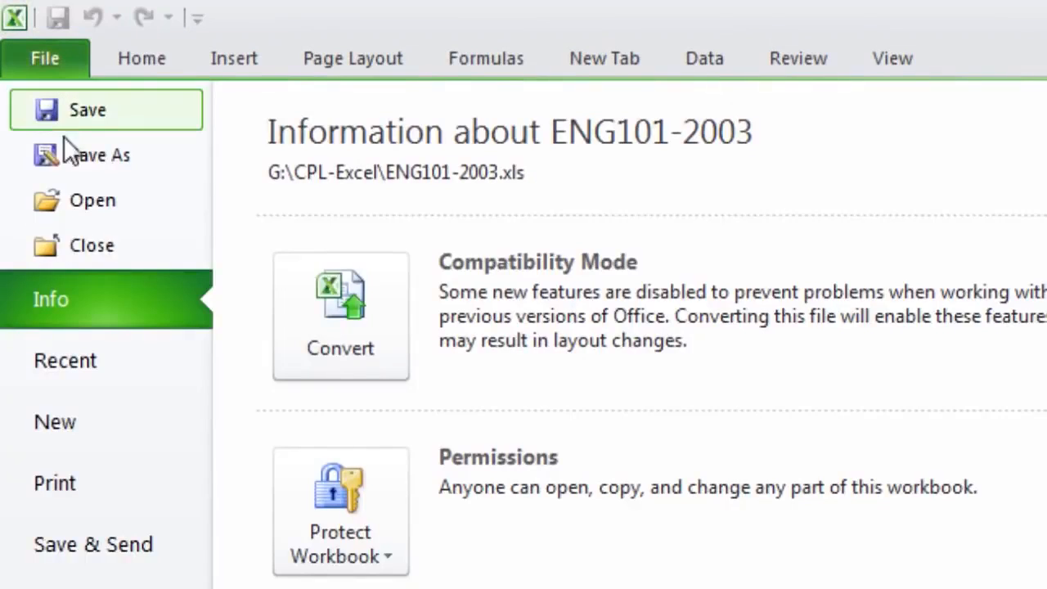
click(98, 157)
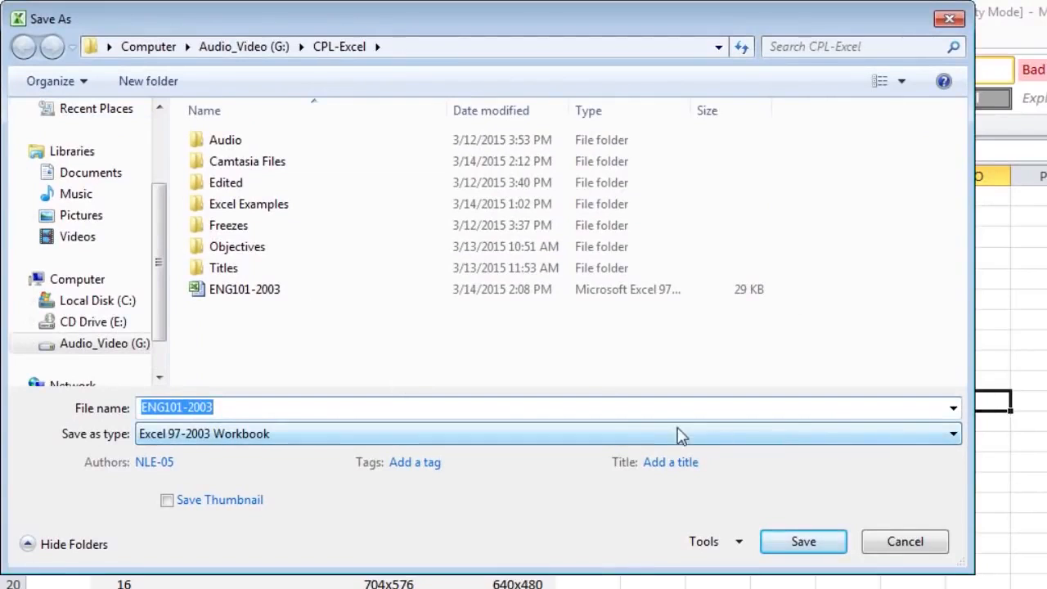
click(605, 436)
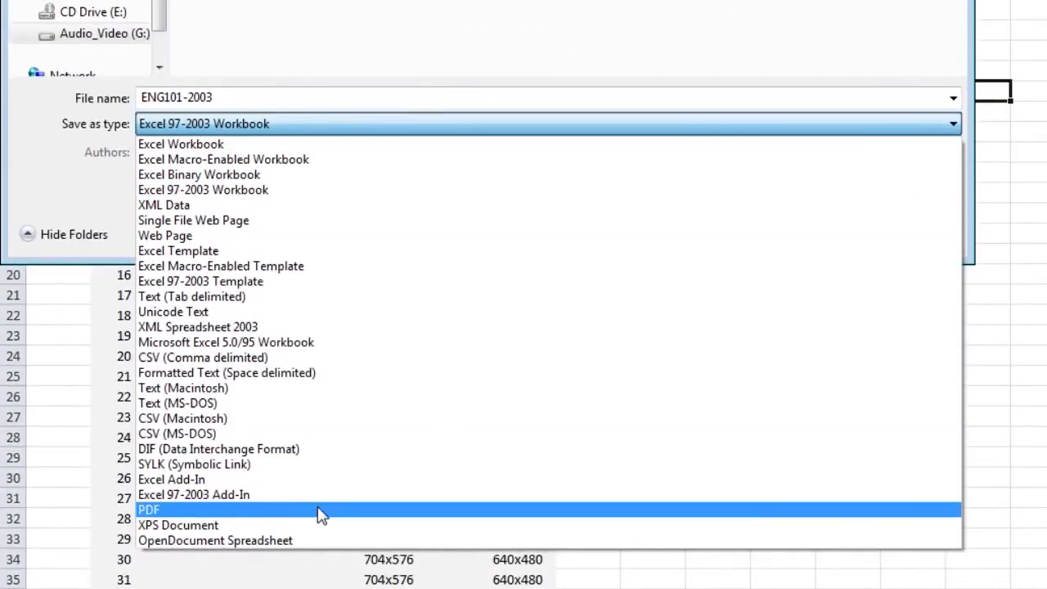
click(320, 512)
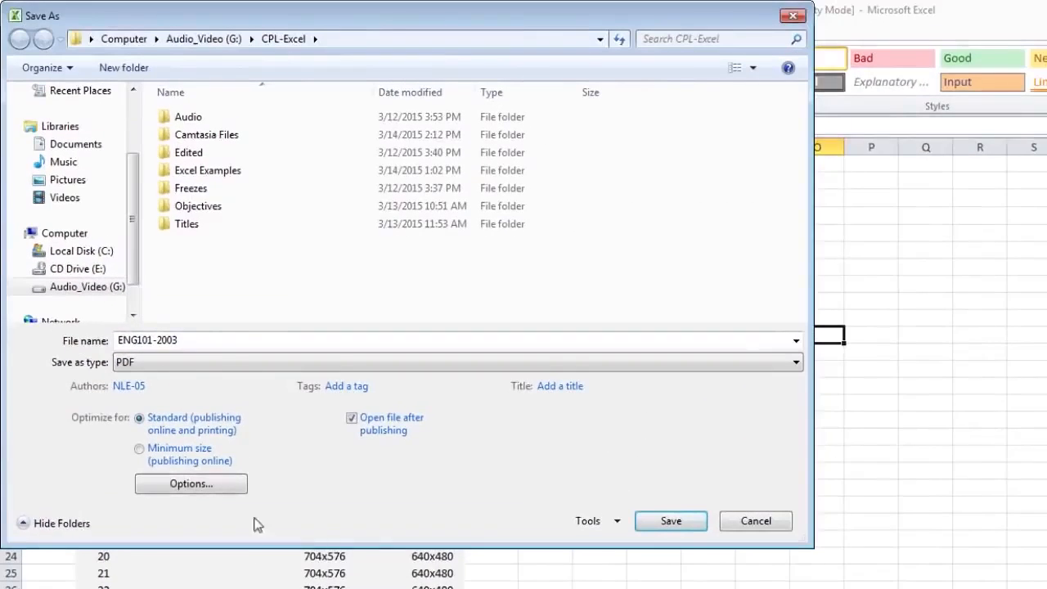
click(213, 339)
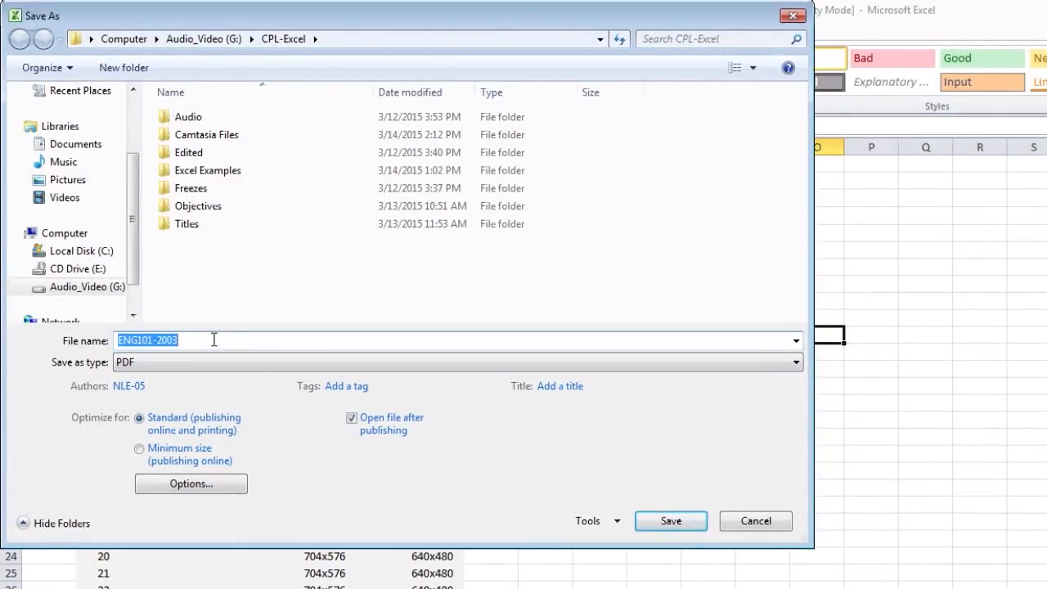
click(213, 339)
text(PDF)
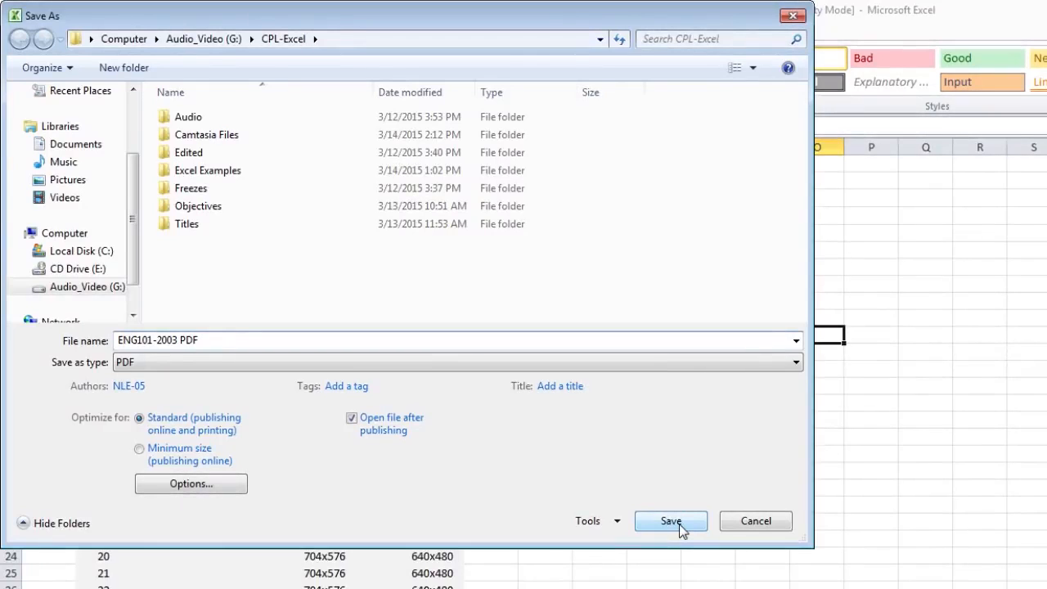
click(670, 522)
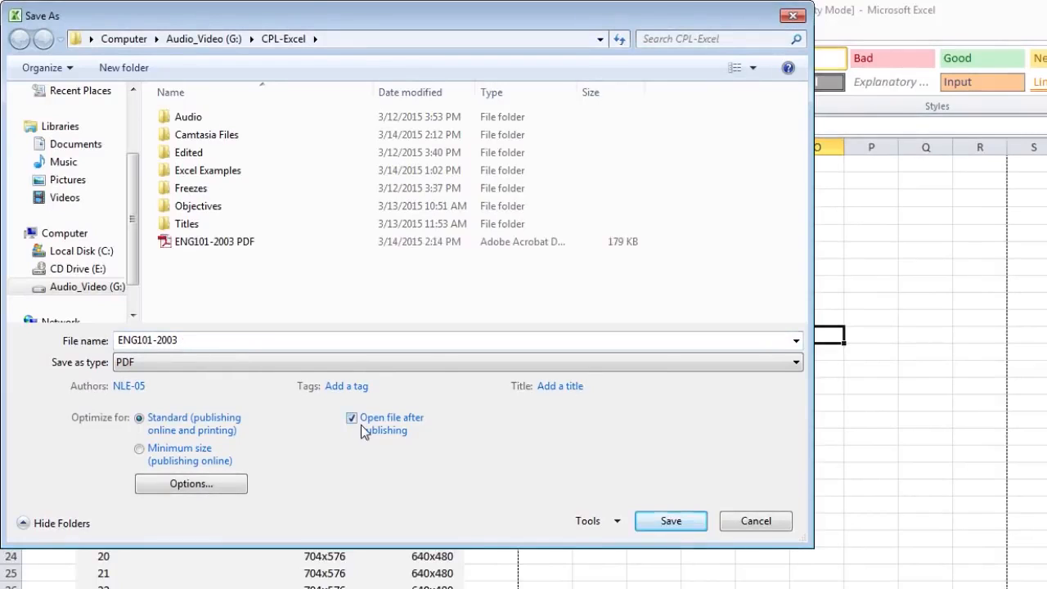
Set the PDF options to publish the entire workbook
click(223, 487)
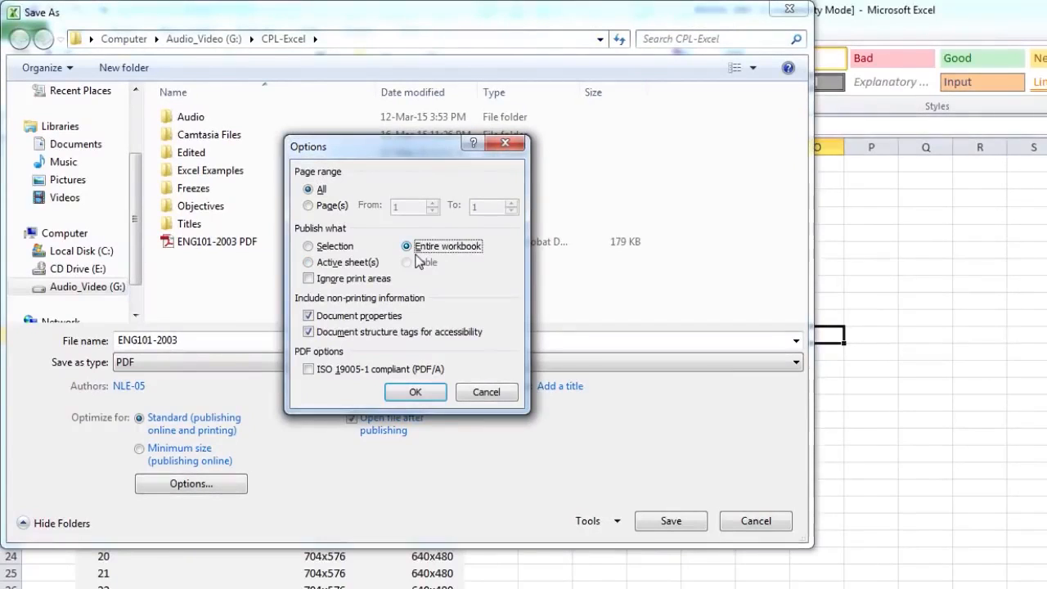
click(416, 394)
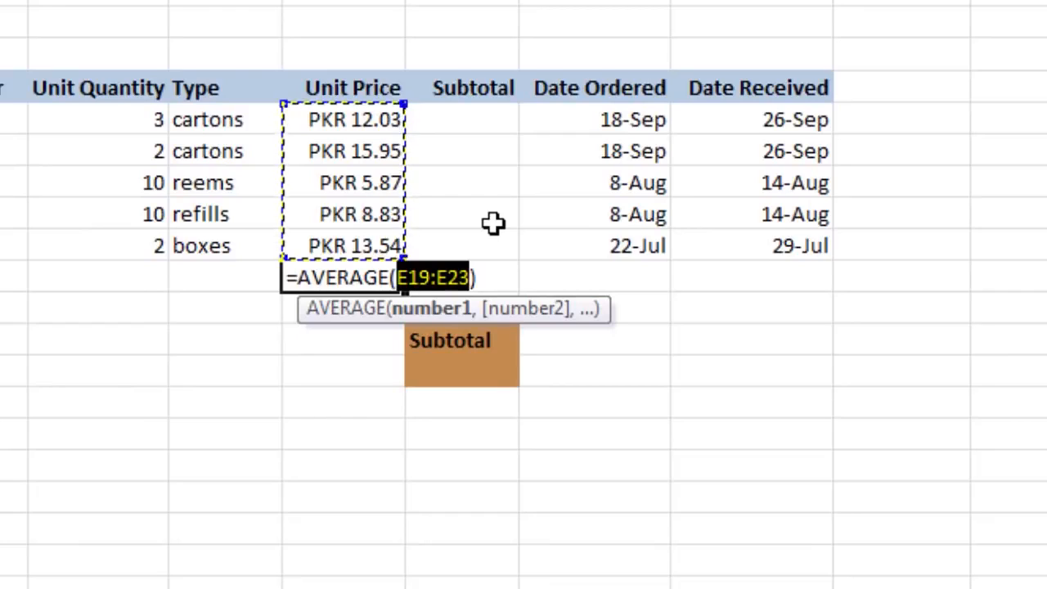
Enter the formula =AVERAGE(E19:E23) below the Unit Price values and reselect its cell
key(Return)
click(374, 279)
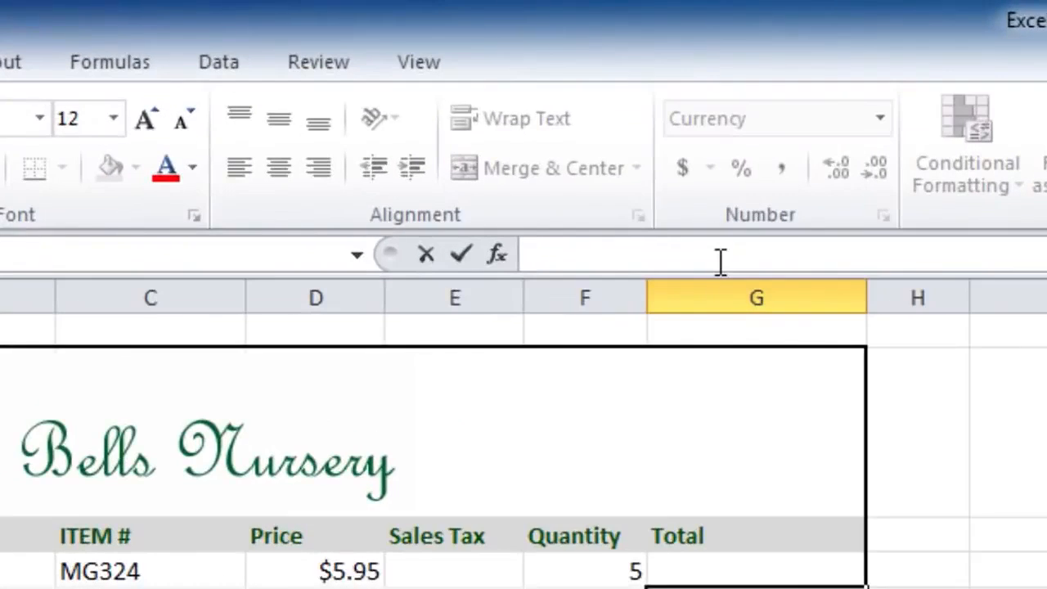
Begin a SUM formula in the Total column of the Bells Nursery sheet, starting its argument with C
click(720, 260)
text(=)
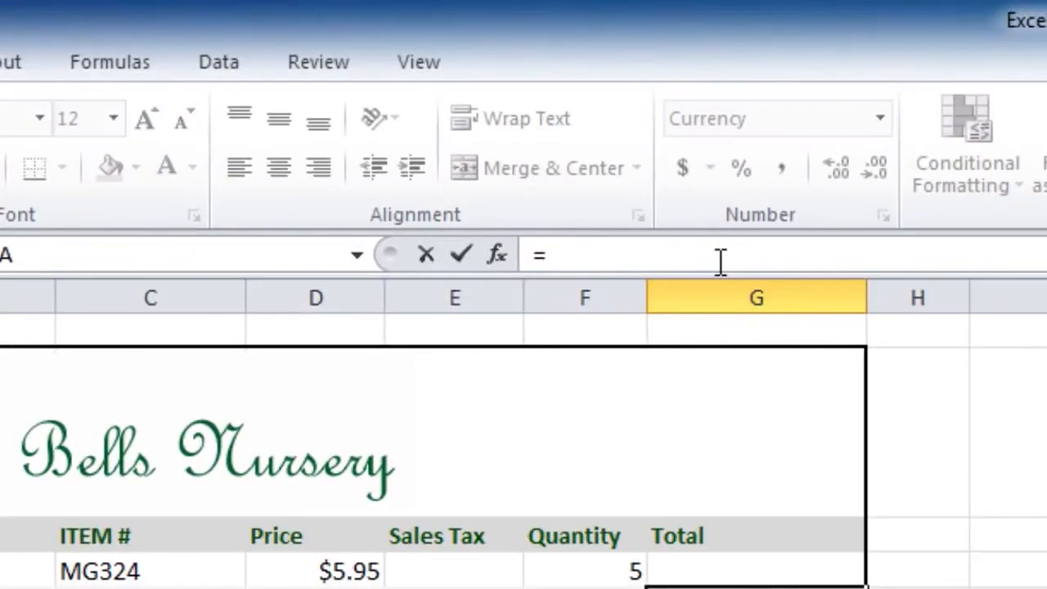
text(SUM()
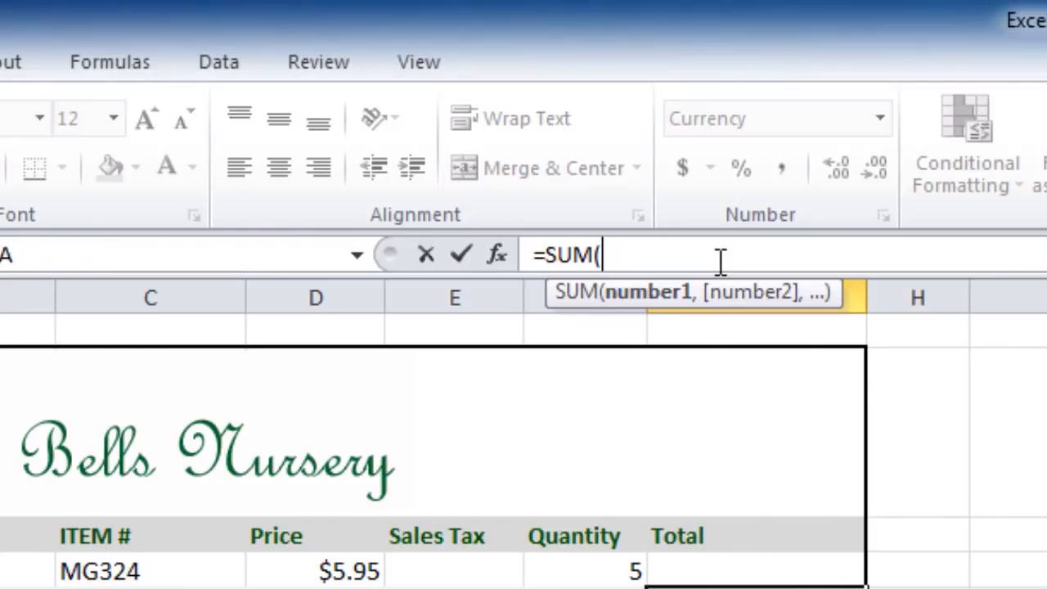
text(C)
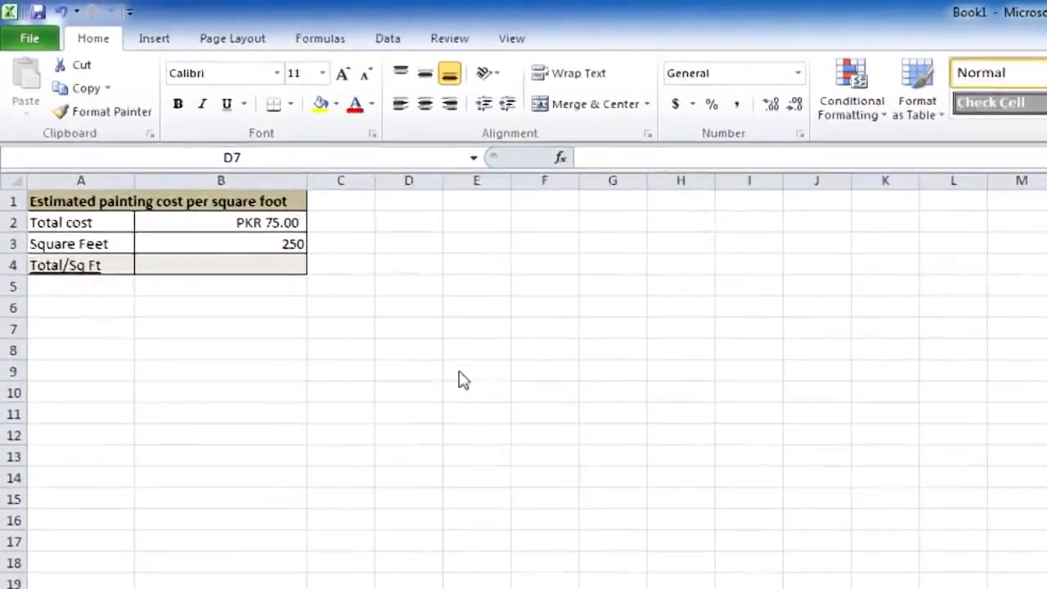
Enter the formula =75/250 in the Total/Sq Ft cell B4 and reselect the cell to show its formula
click(280, 260)
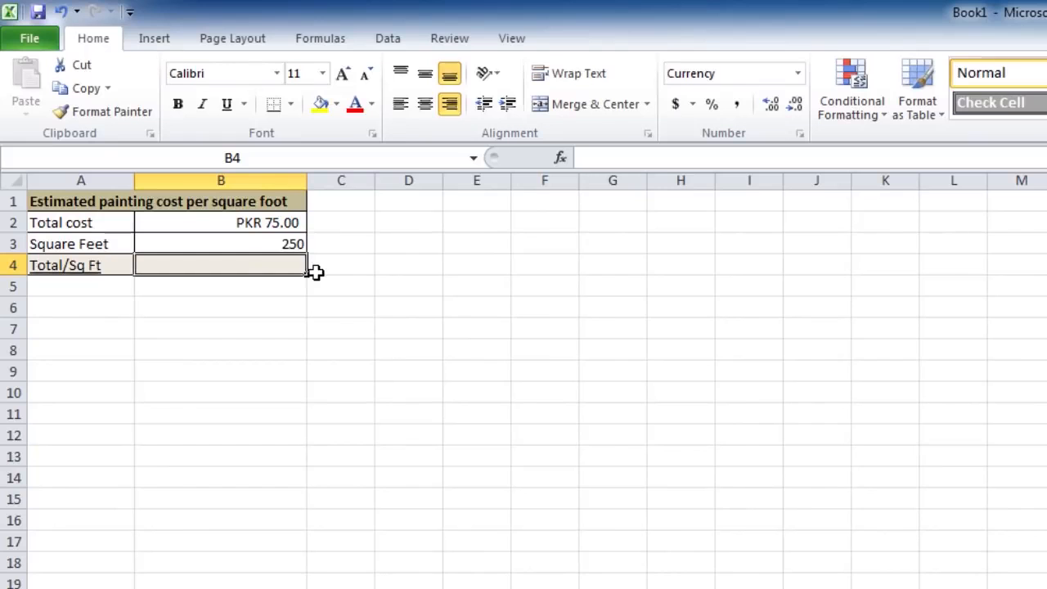
click(619, 158)
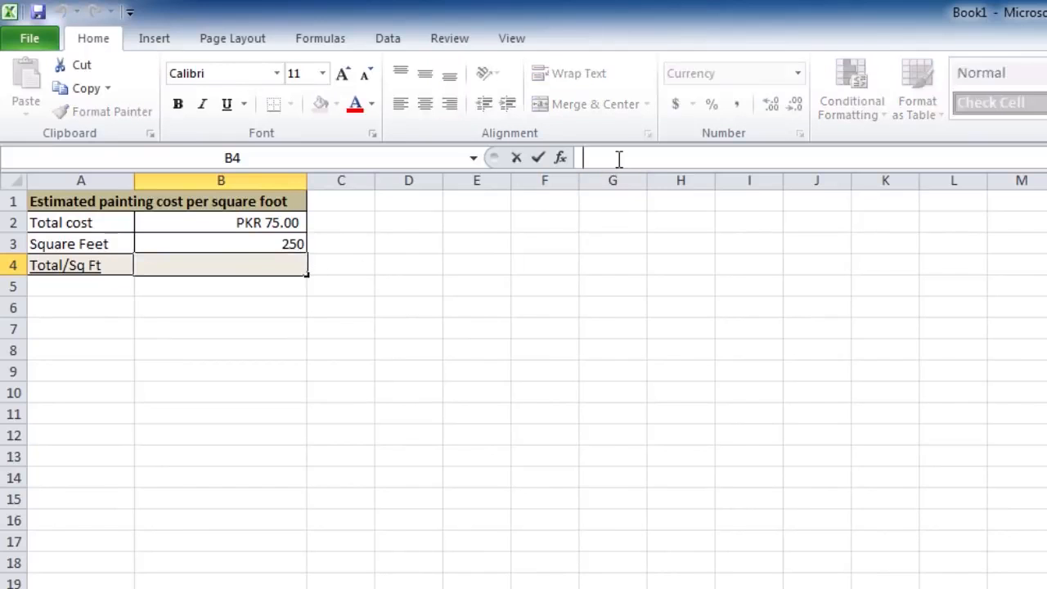
text(=)
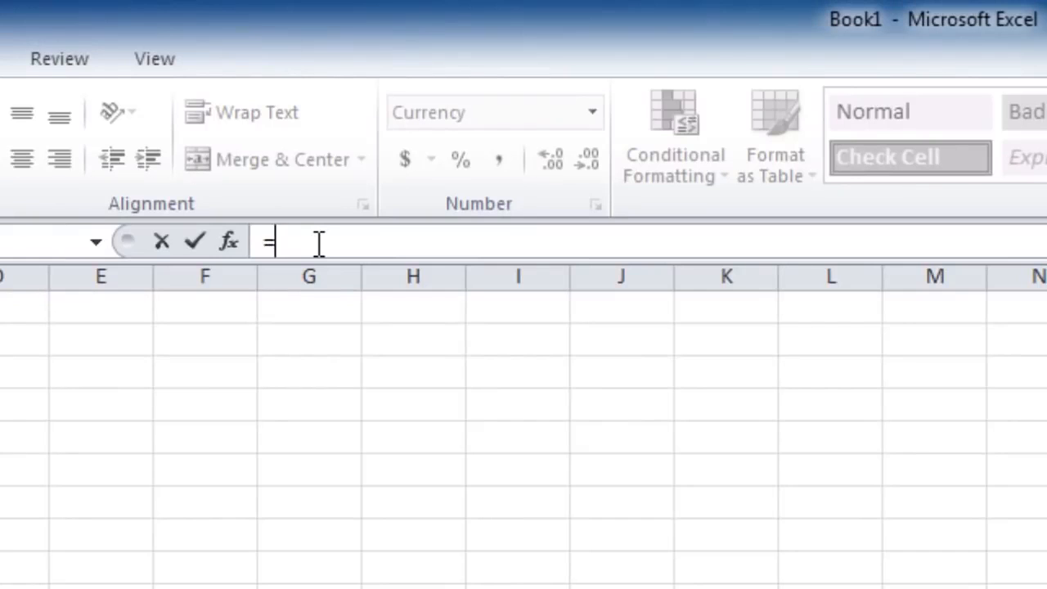
text(75/250)
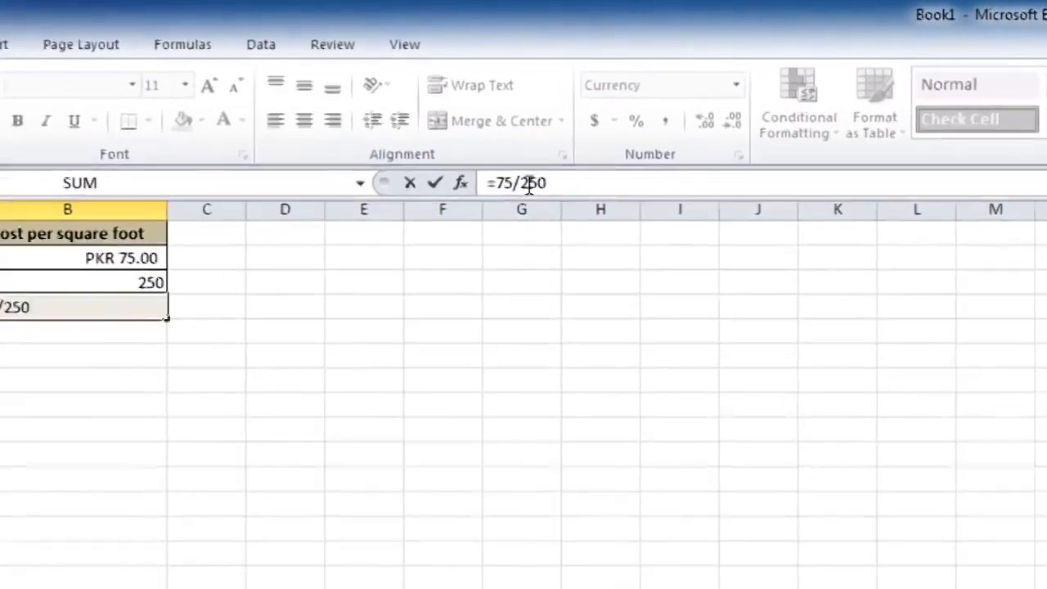
key(Return)
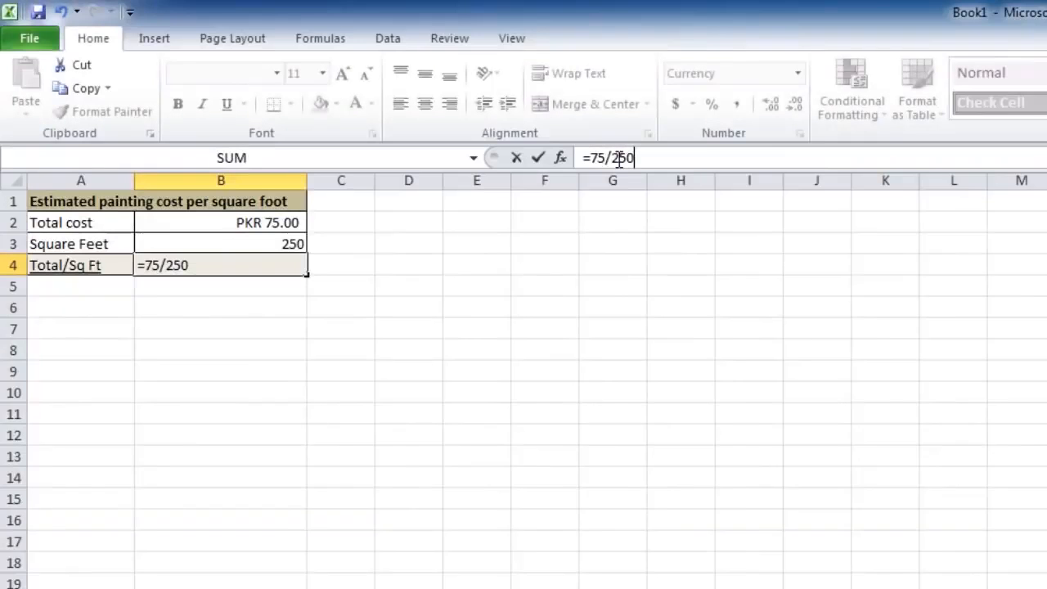
key(Return)
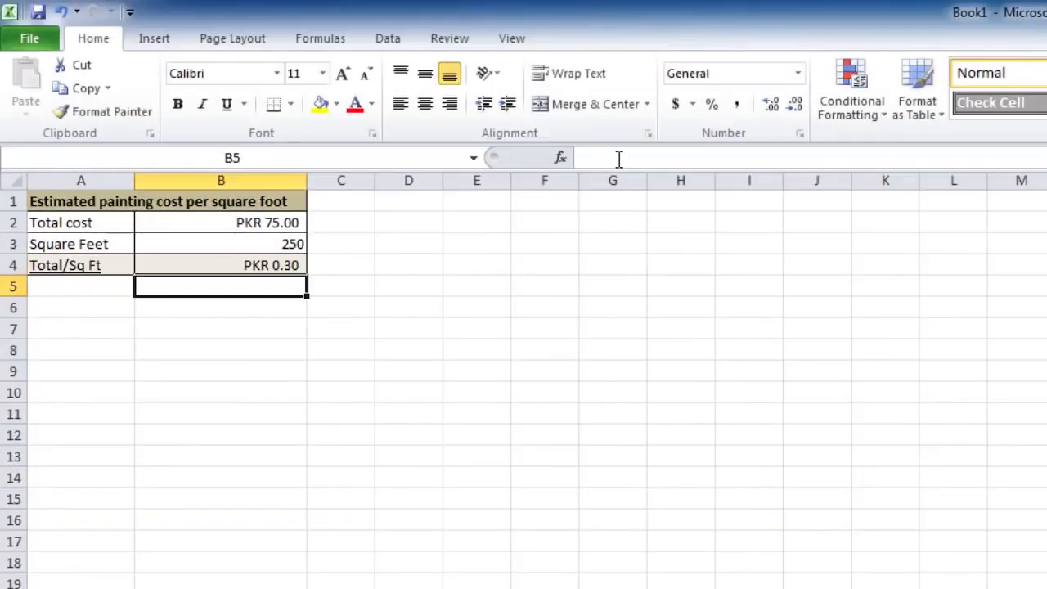
click(262, 267)
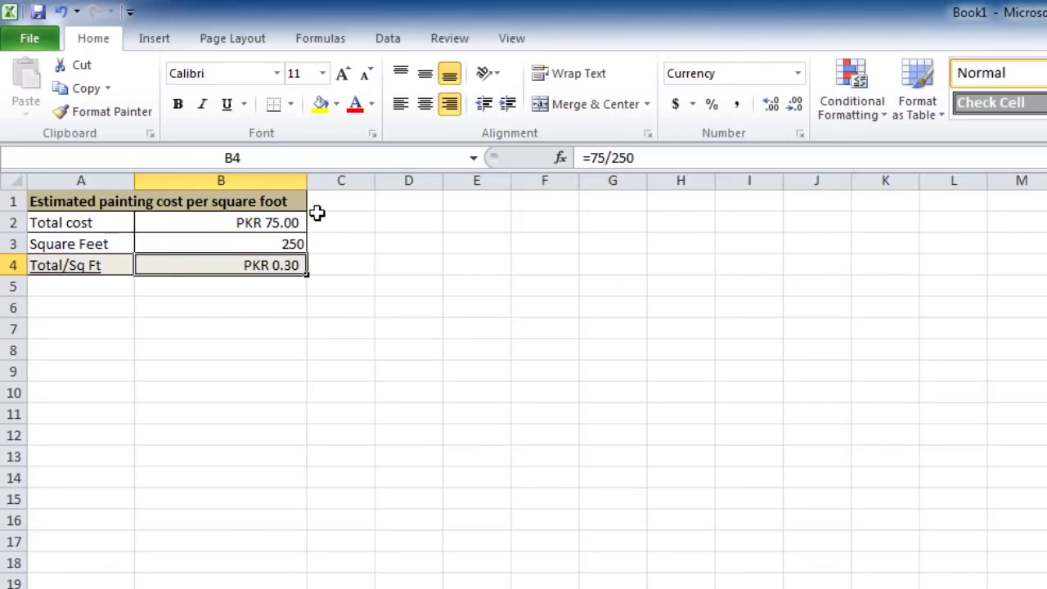
Narrow column B until its currency values no longer fit, and widen columns B and A
drag(306, 180, 179, 179)
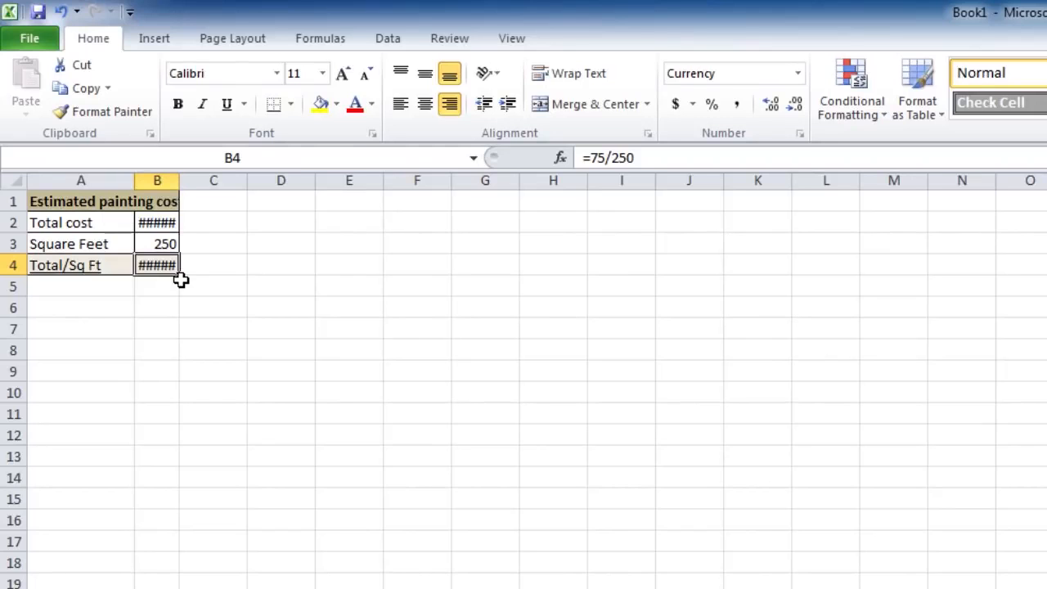
drag(179, 180, 328, 180)
drag(136, 179, 181, 179)
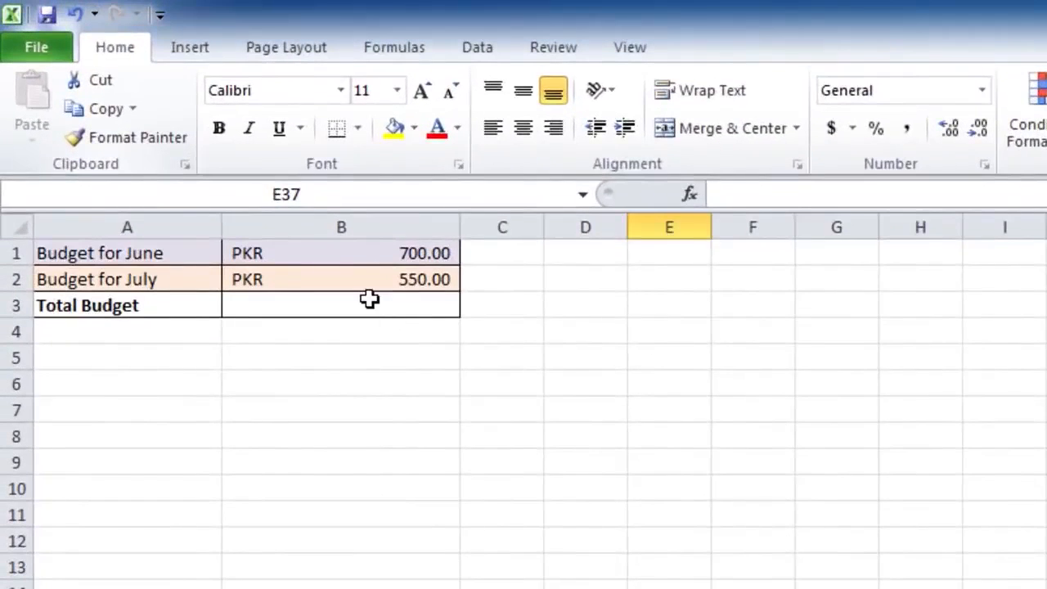
Enter the formula =B1+B2 in the Total Budget cell B3 and reselect the cell to show its formula
click(369, 299)
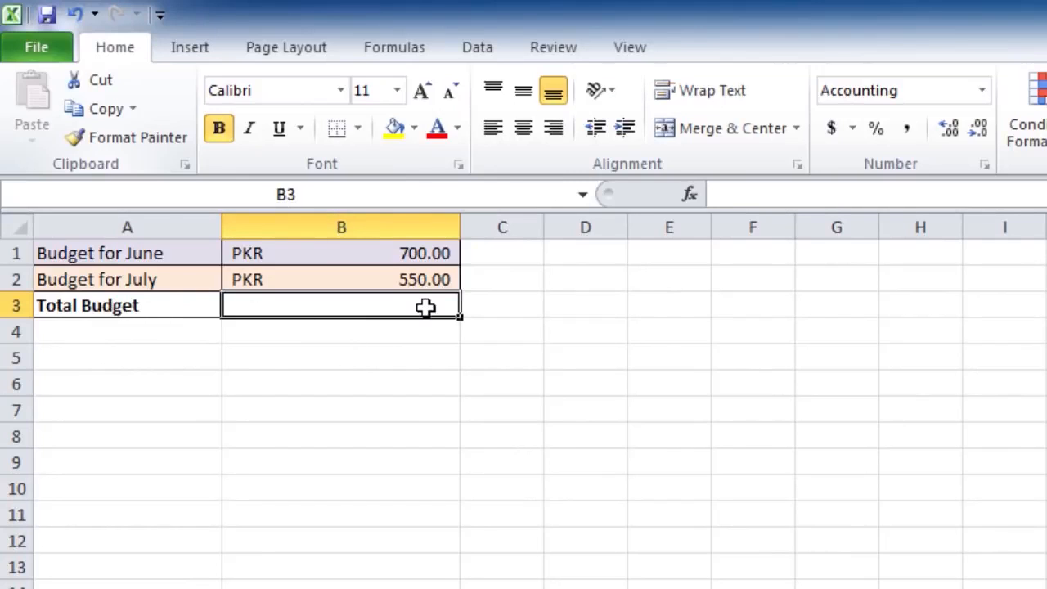
text(=)
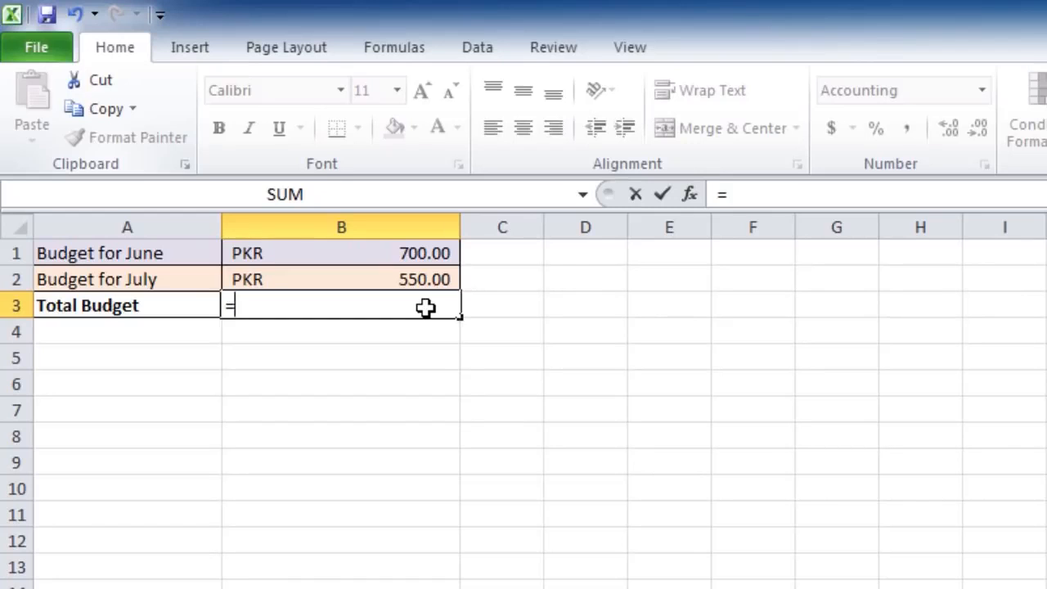
text(B)
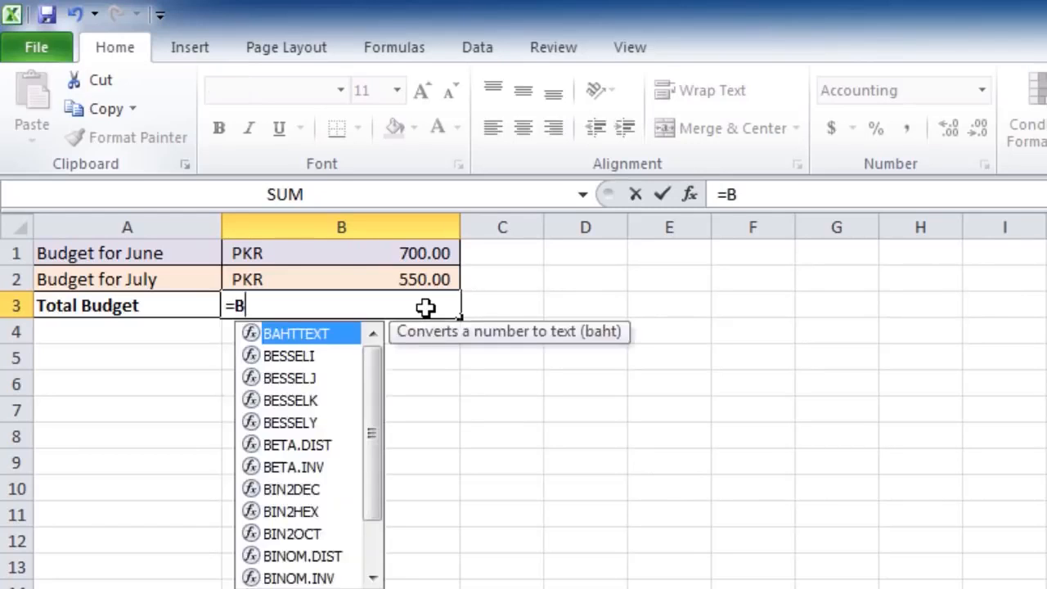
text(1)
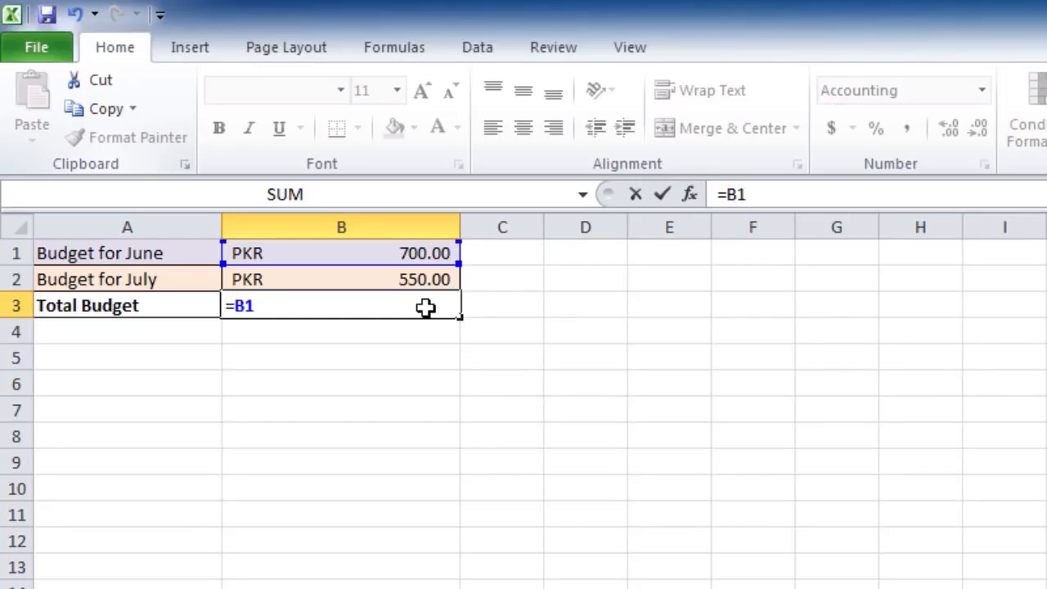
text(=)
key(BackSpace)
text(+)
text(B2)
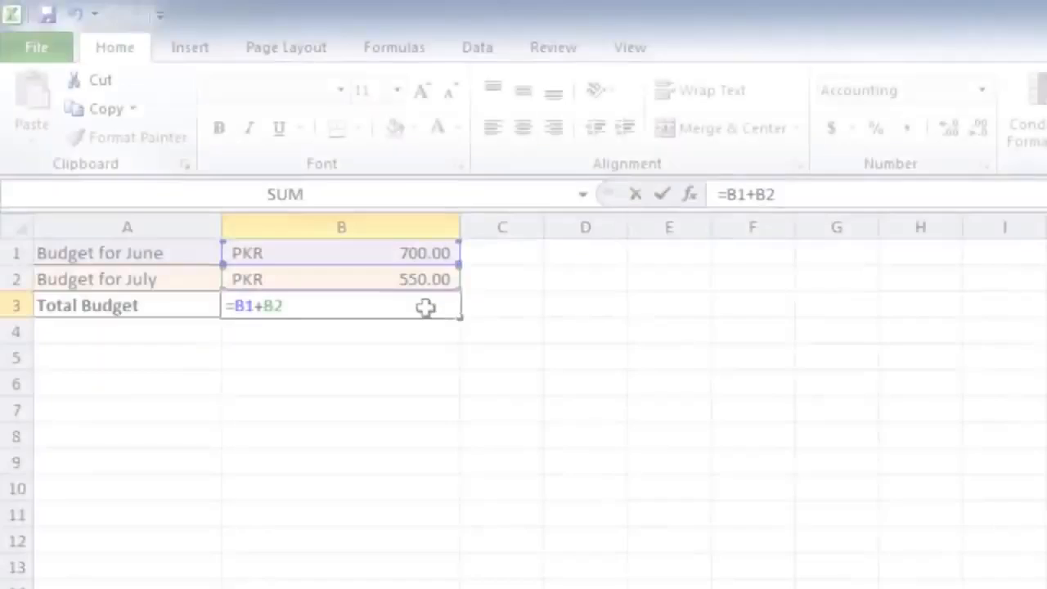
key(Return)
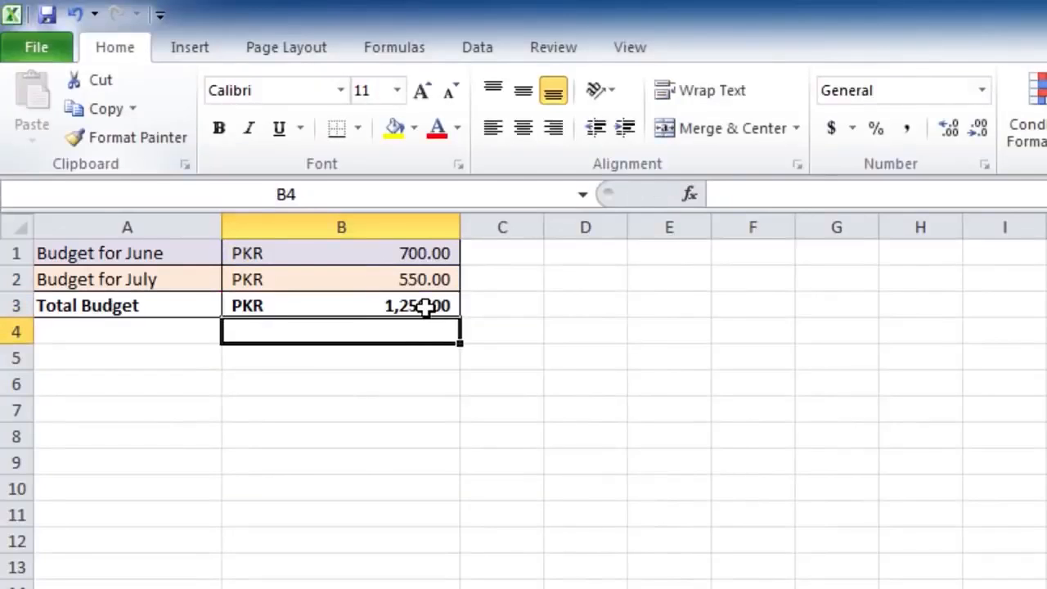
click(346, 306)
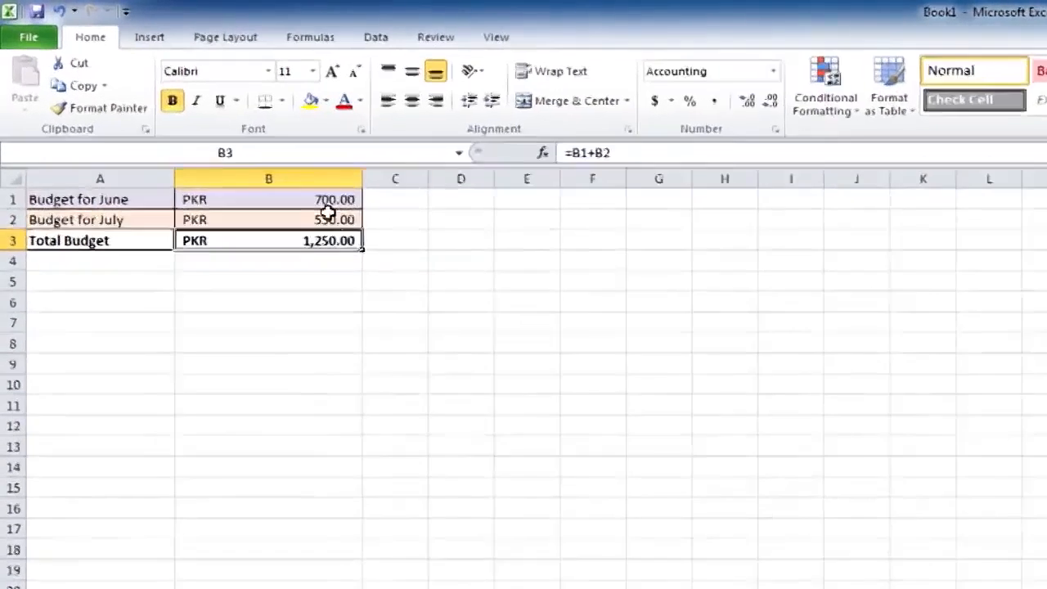
Set the Budget for June to 750 and the Budget for July to 580
click(263, 161)
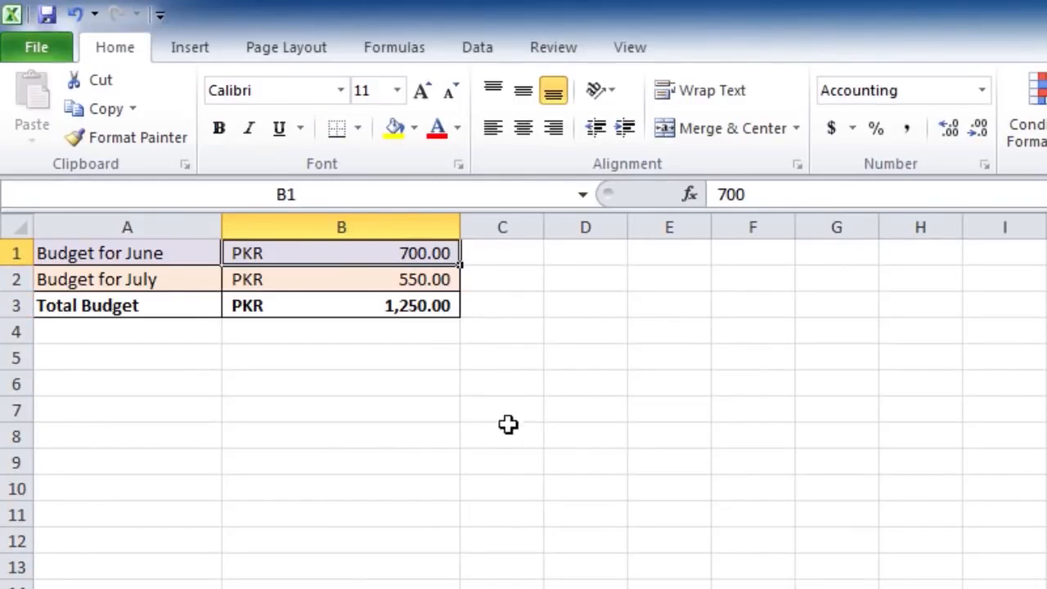
text(750)
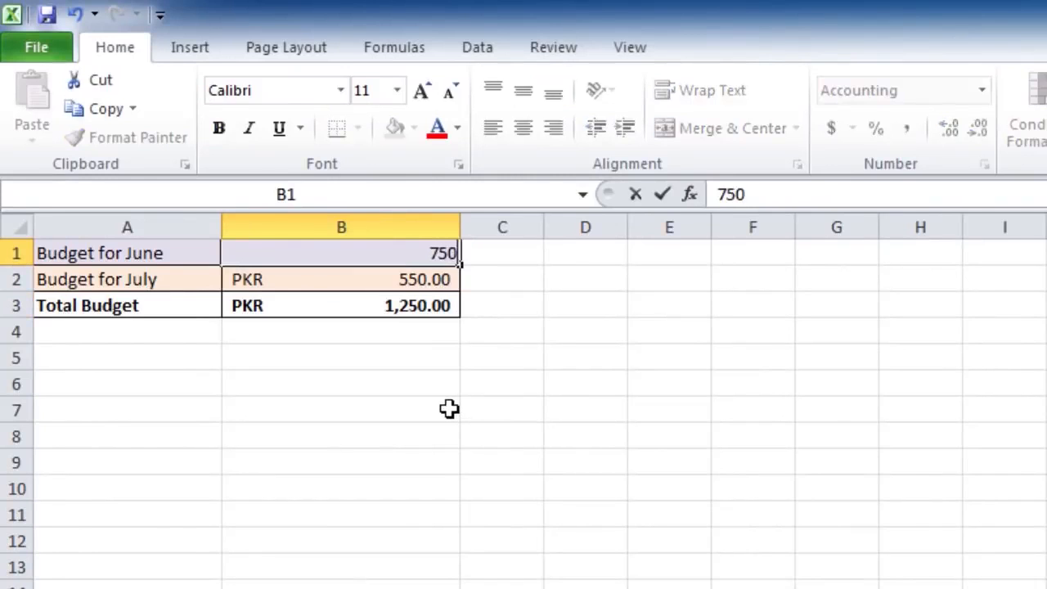
key(Return)
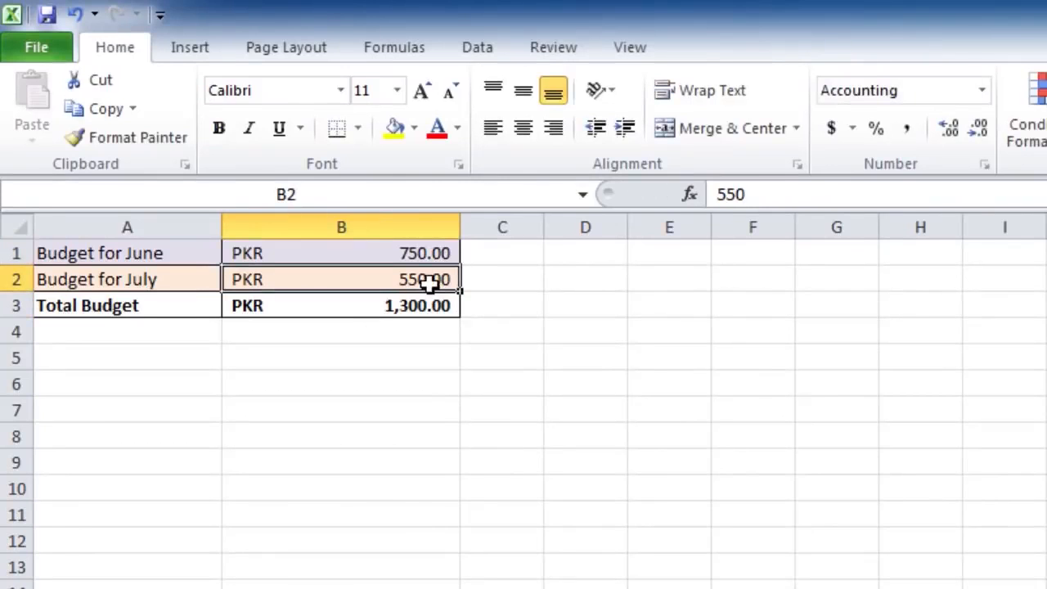
text(580)
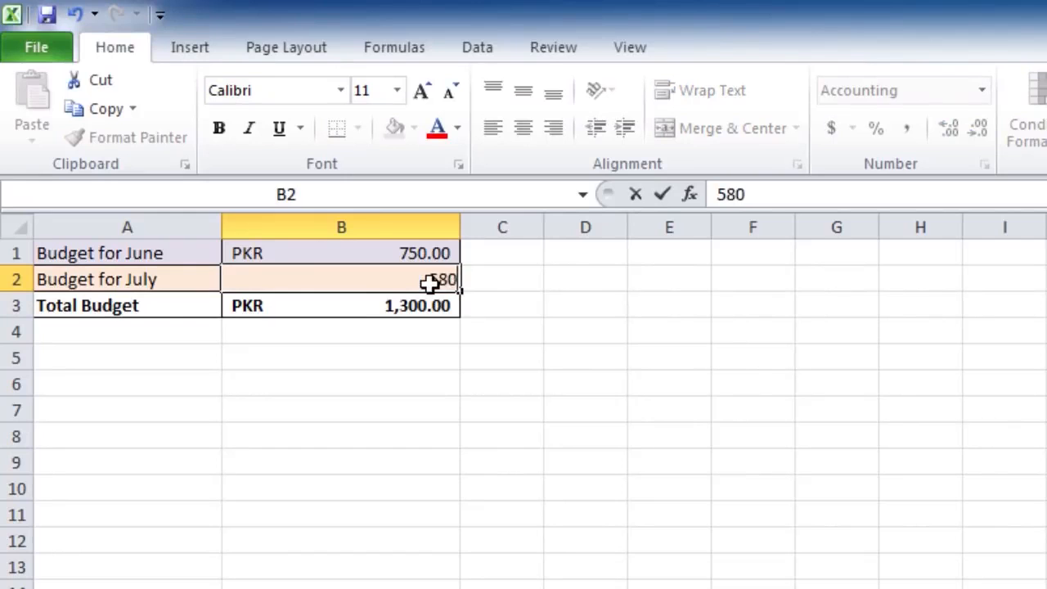
key(Return)
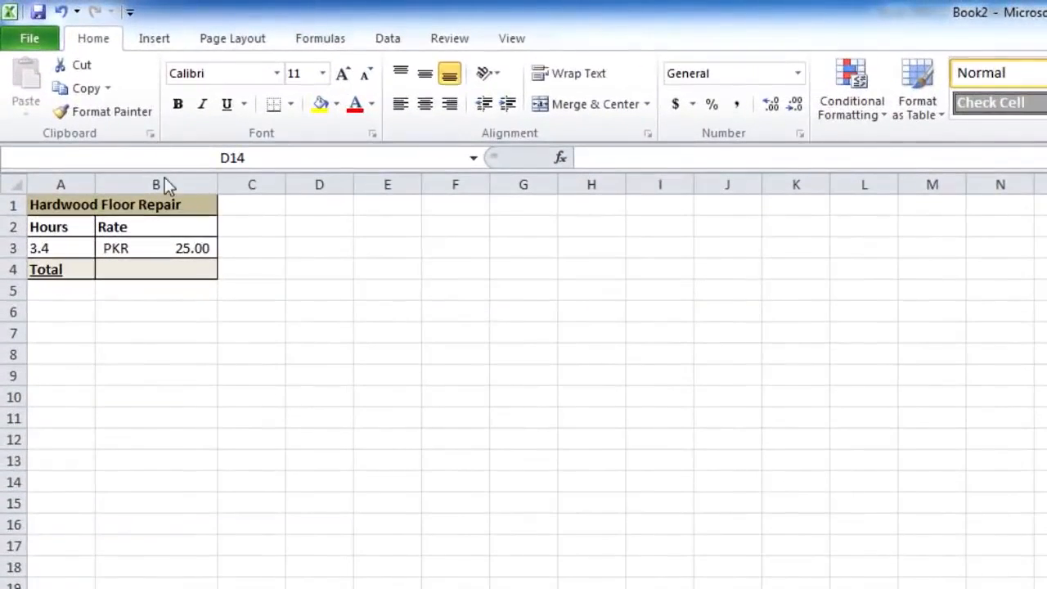
Enter the formula =A3*B3 in the Total cell B4 of the Hardwood Floor Repair table and reselect the cell
click(166, 269)
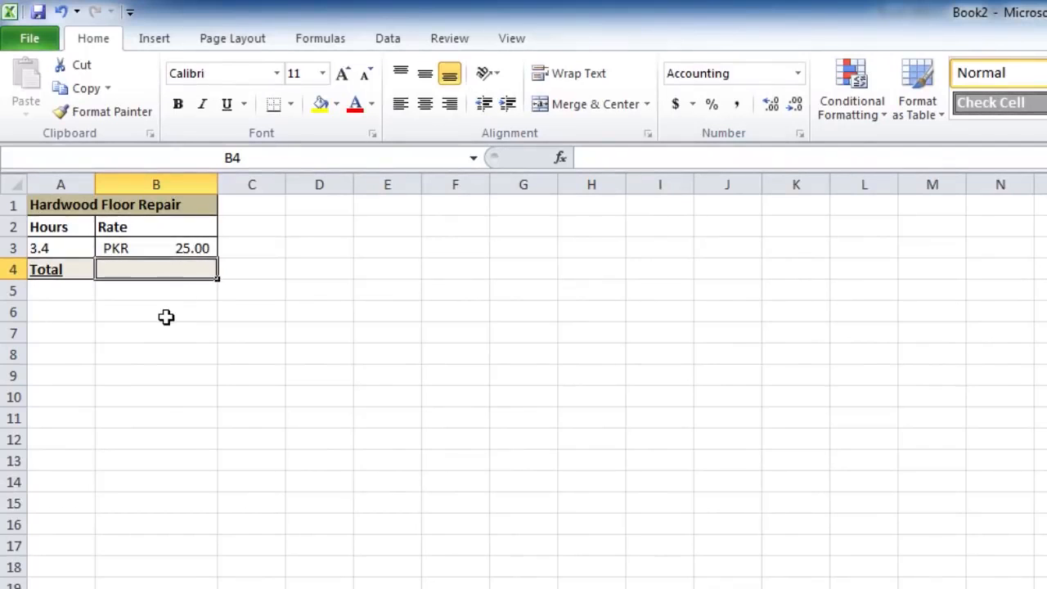
text(=)
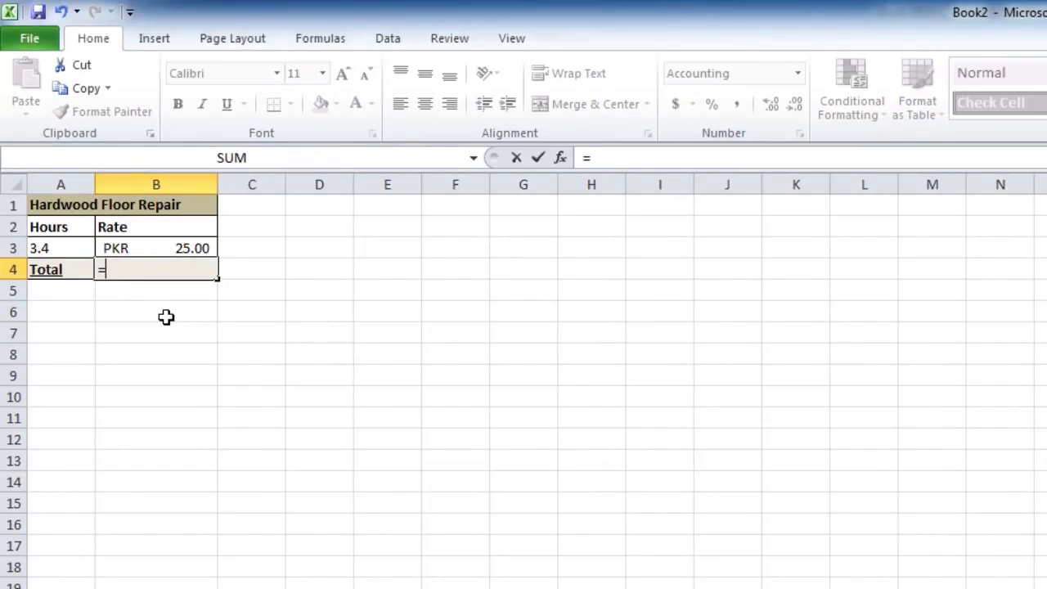
text(A3)
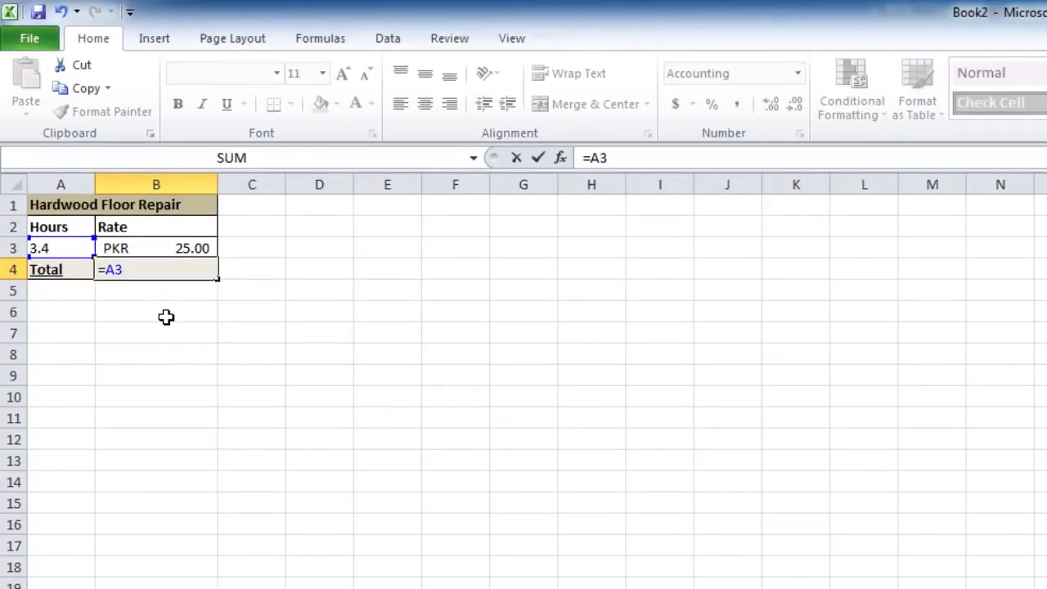
text(*)
text(B3)
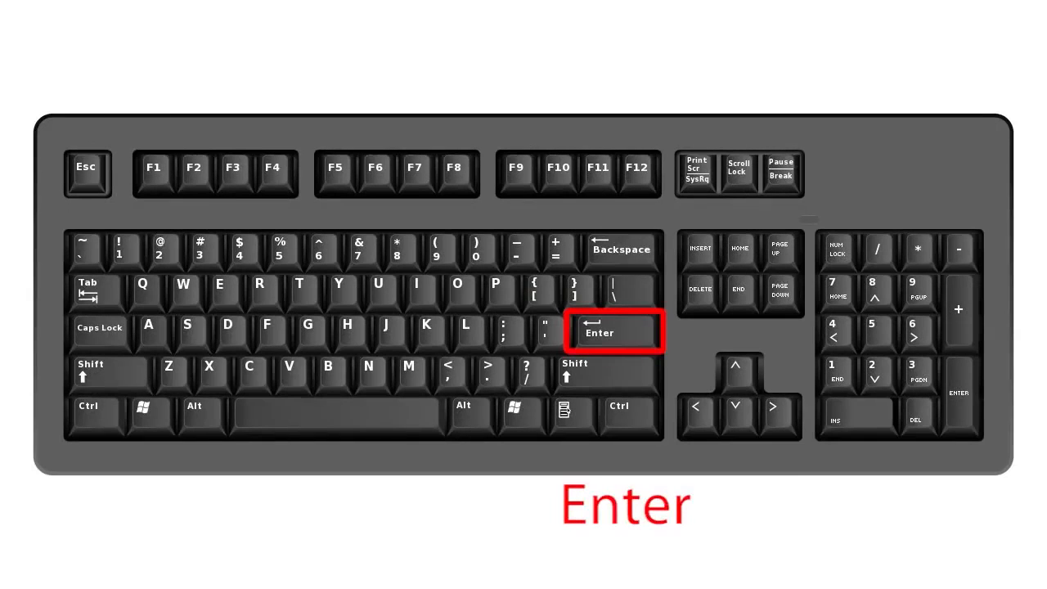
key(Return)
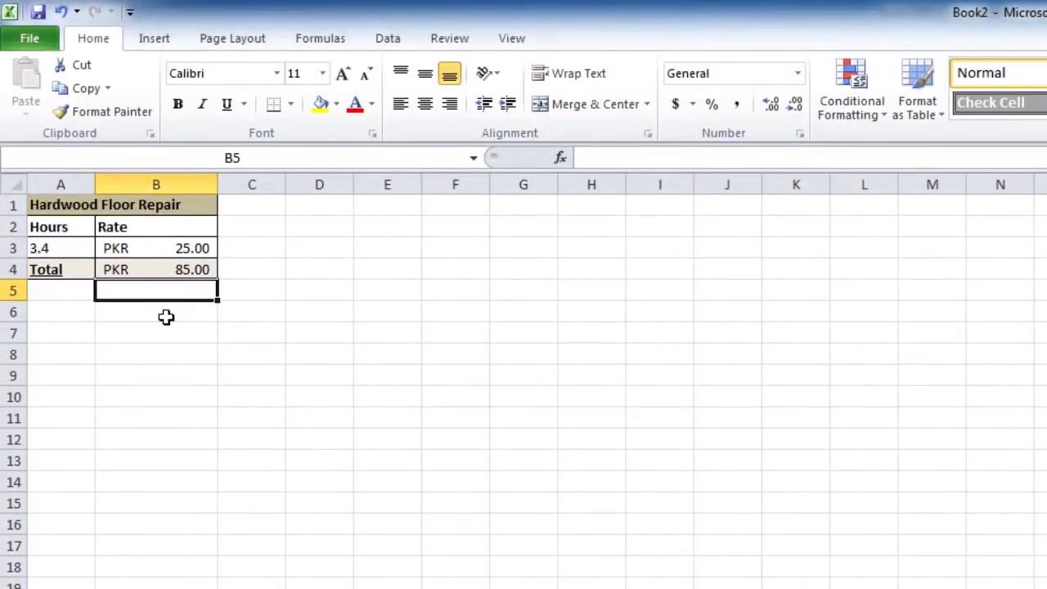
click(172, 270)
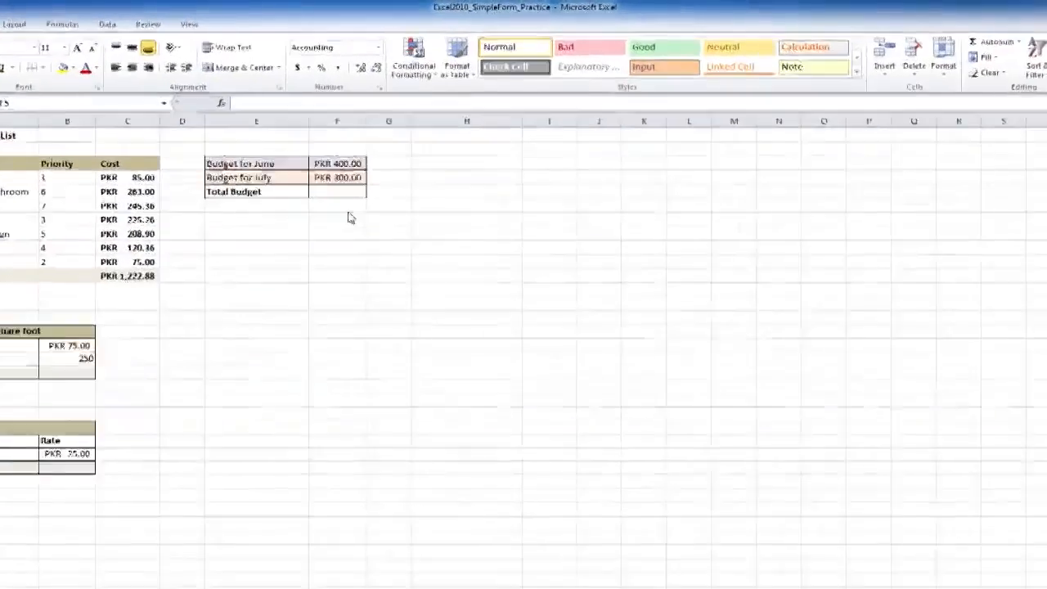
Enter the formula =F3+F4 for Total Budget in the Excel2010_SimpleForm_Practice workbook using the formula bar, and reselect its cell
click(351, 191)
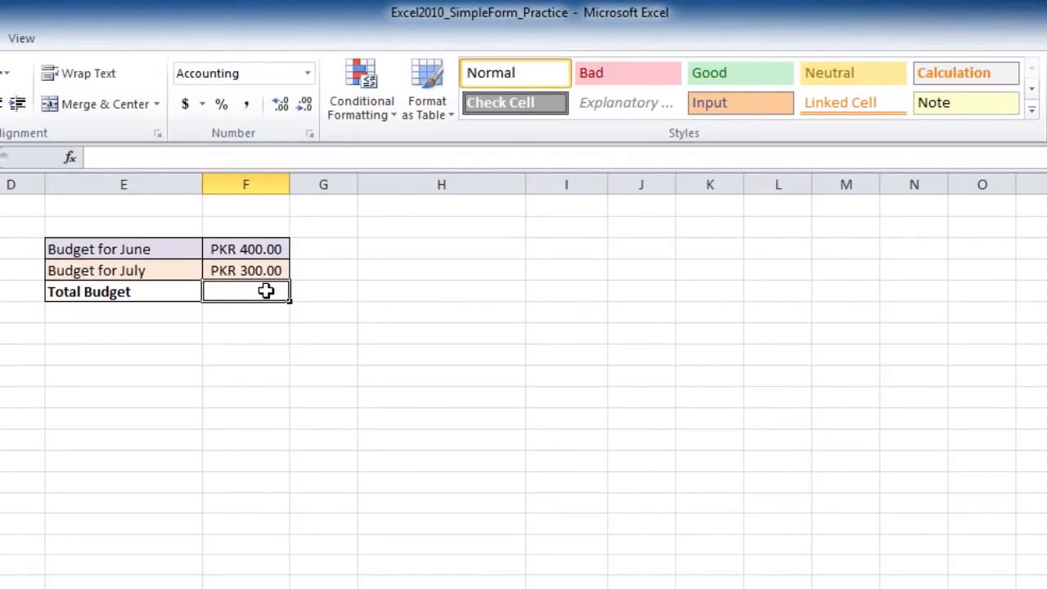
click(222, 164)
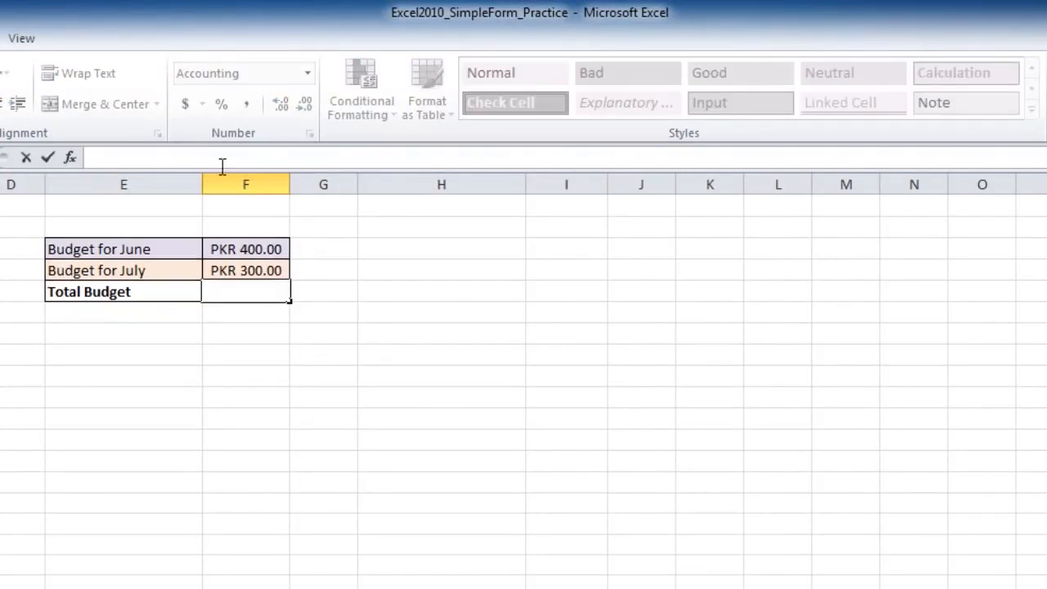
text(=F)
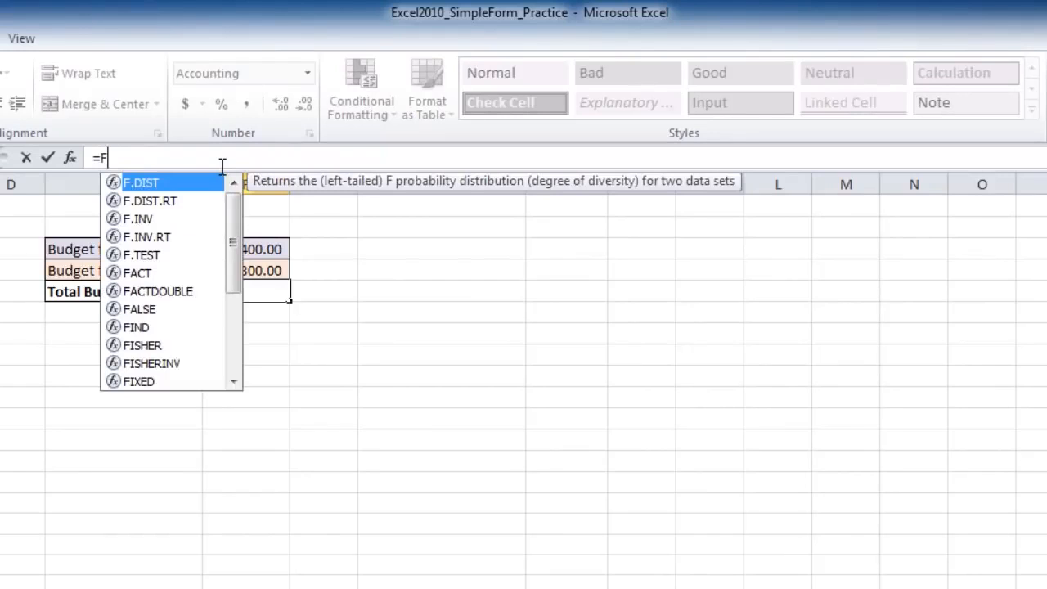
text(3+)
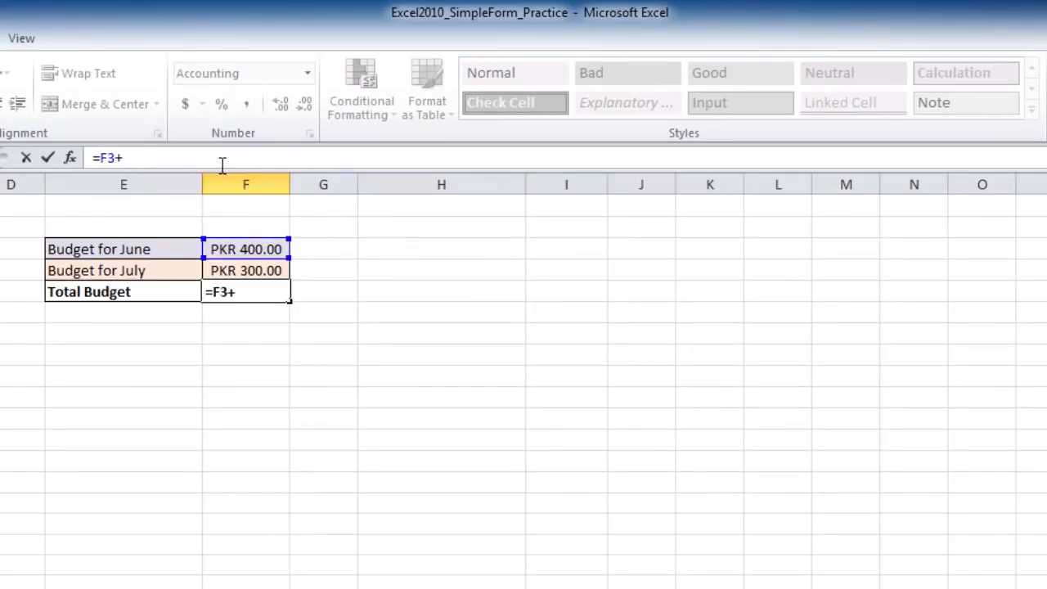
text(F4)
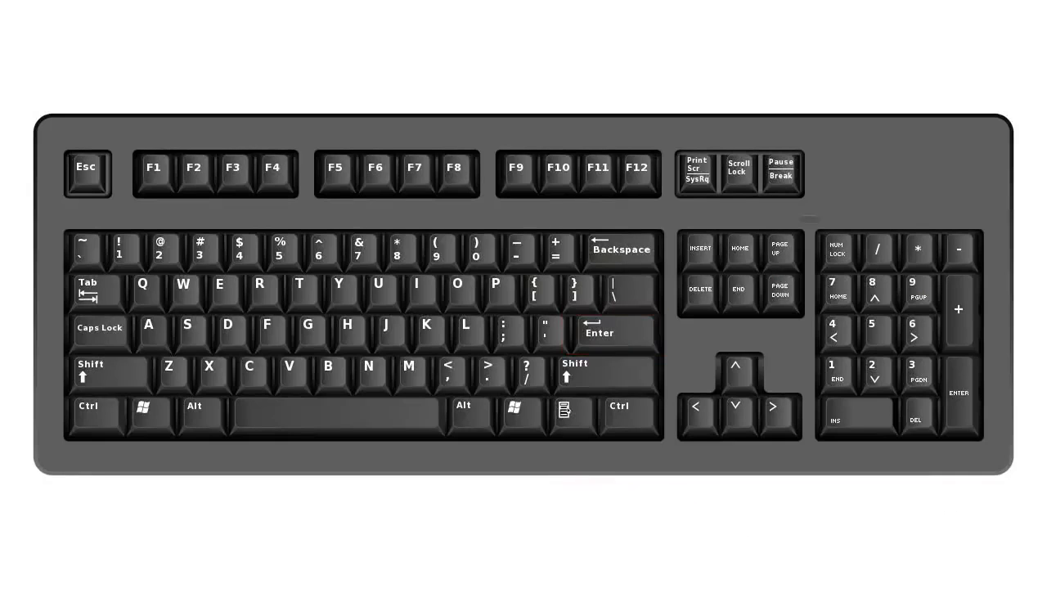
key(Return)
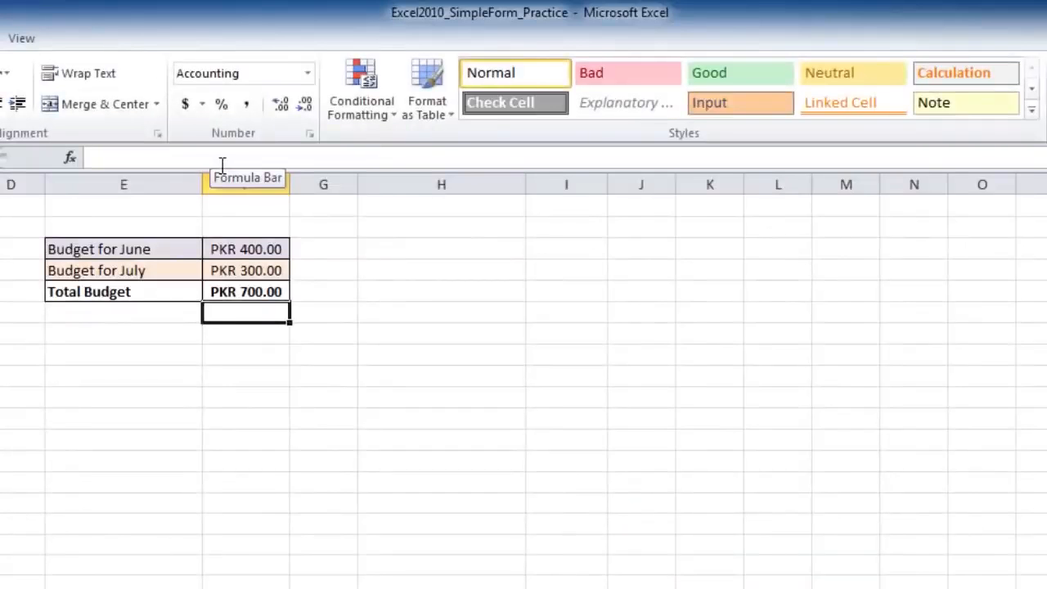
click(262, 296)
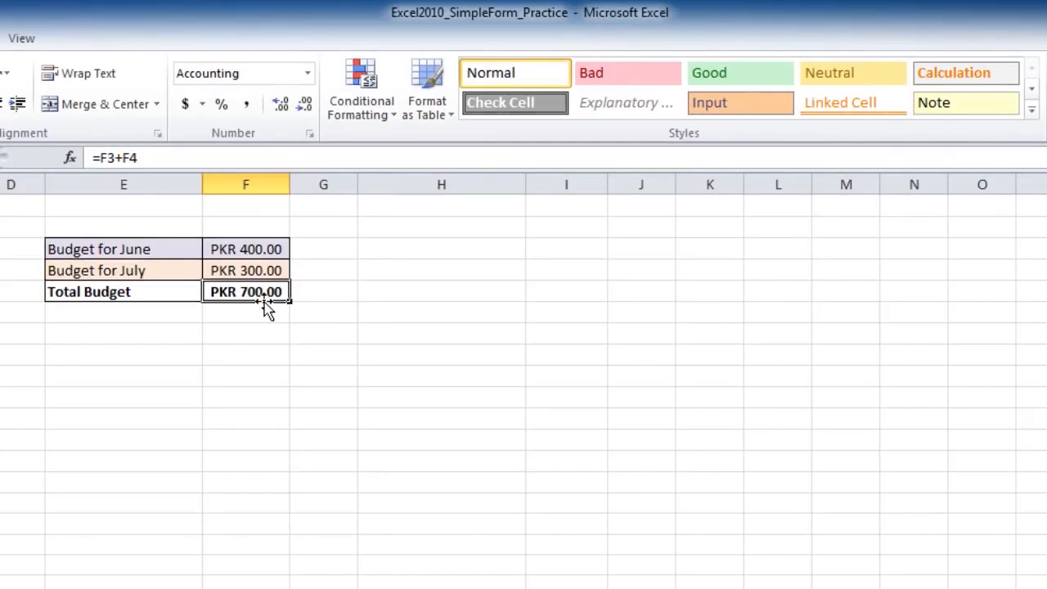
Begin an entry in the empty cell below the Total Budget value, cancel it, and reselect the Total Budget value
click(237, 308)
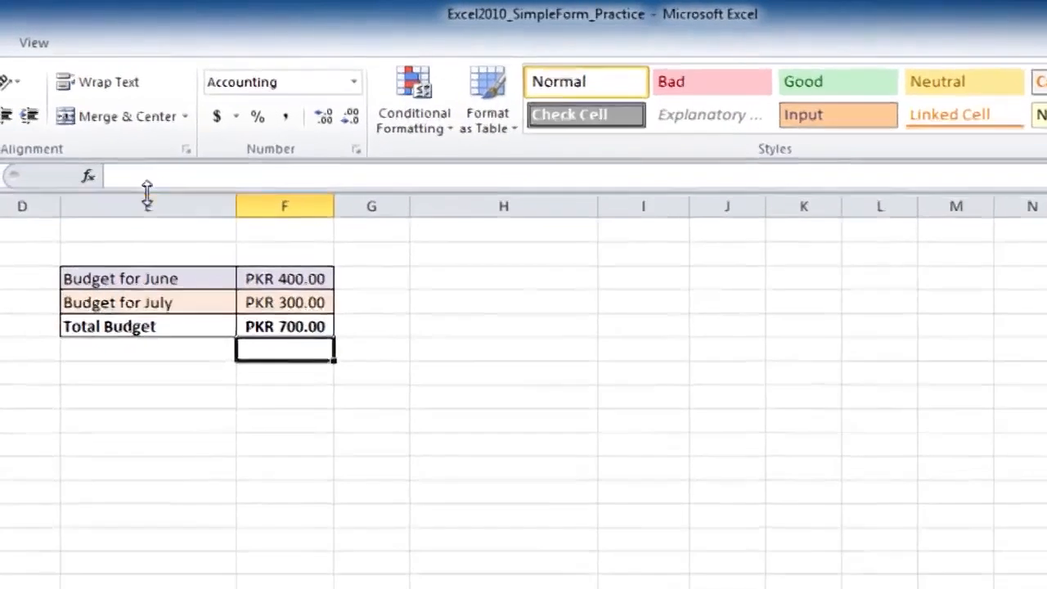
click(125, 157)
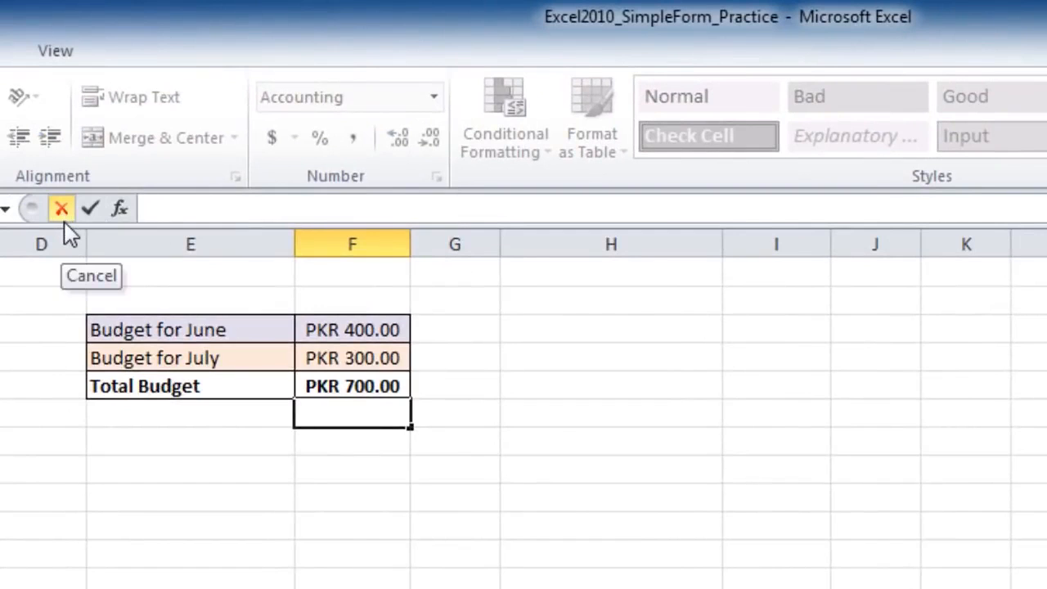
click(64, 219)
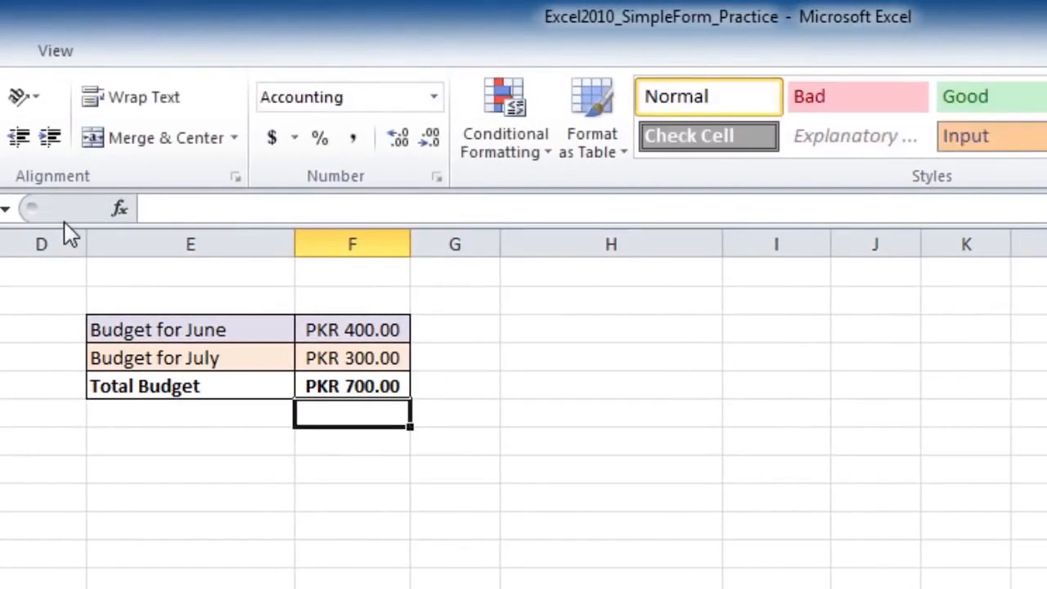
click(312, 386)
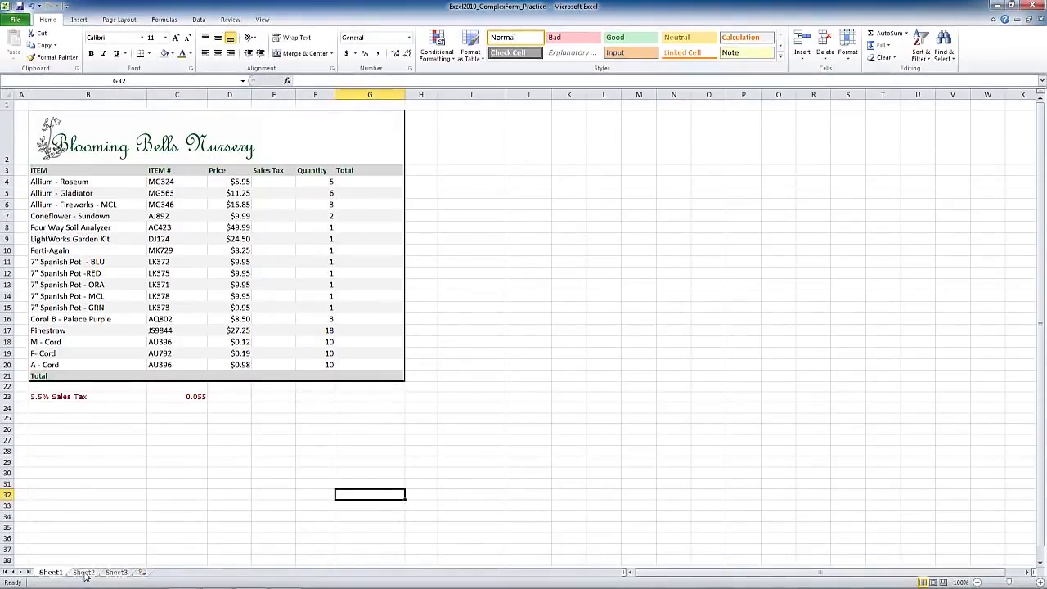
Look through Sheet2 and Sheet3 of the Excel2010_ComplexForm_Practice workbook, return to Sheet1 and select cell E23
click(84, 573)
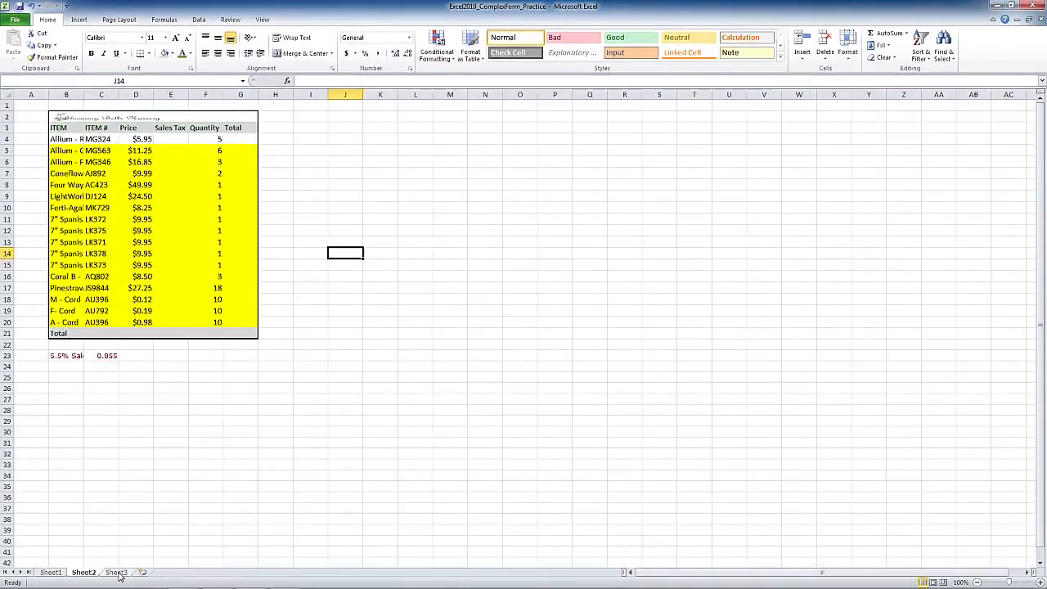
click(117, 573)
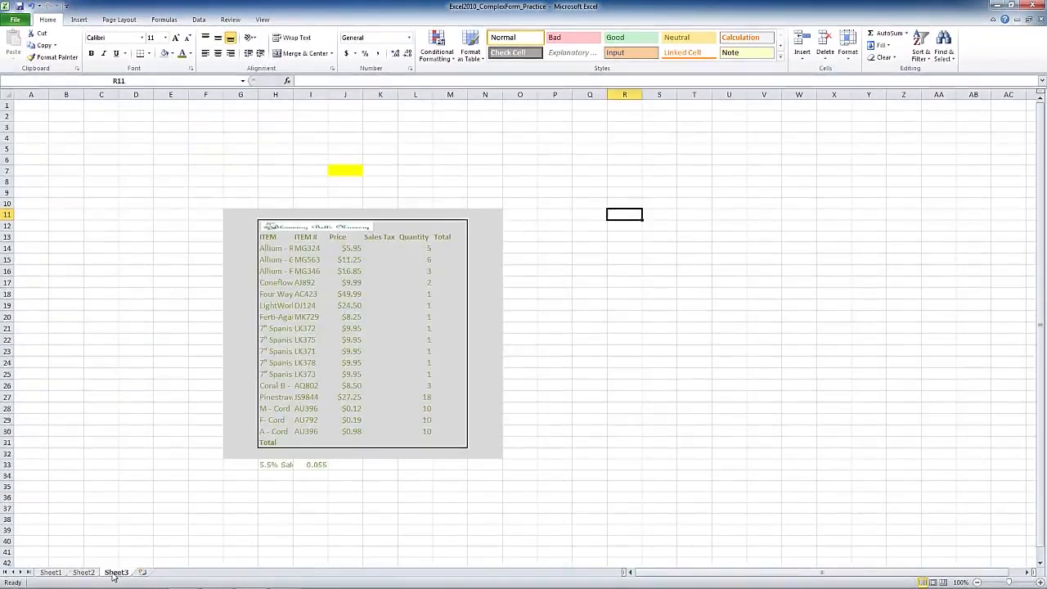
click(52, 573)
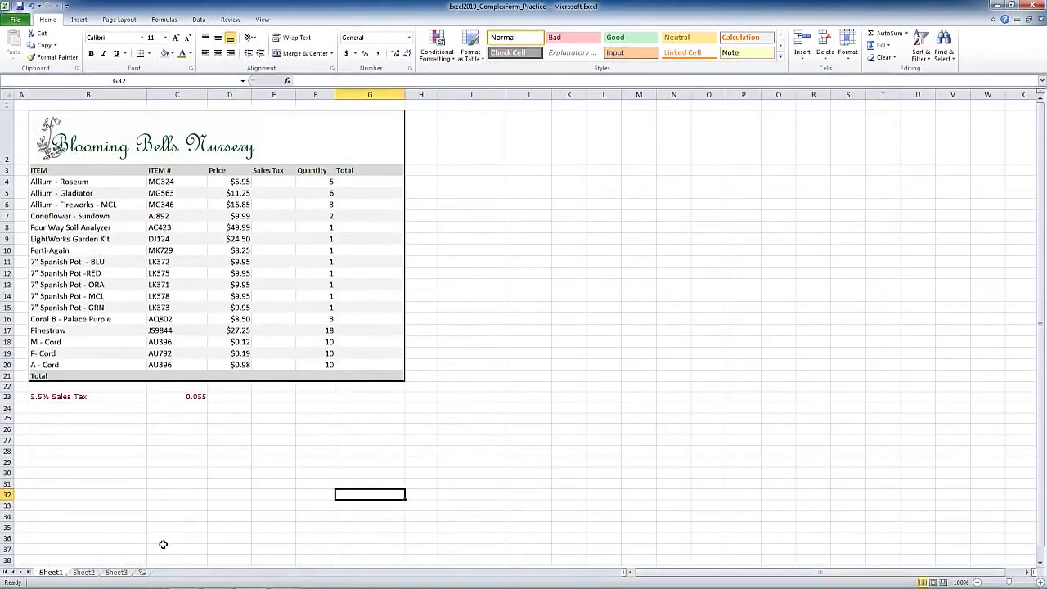
click(294, 398)
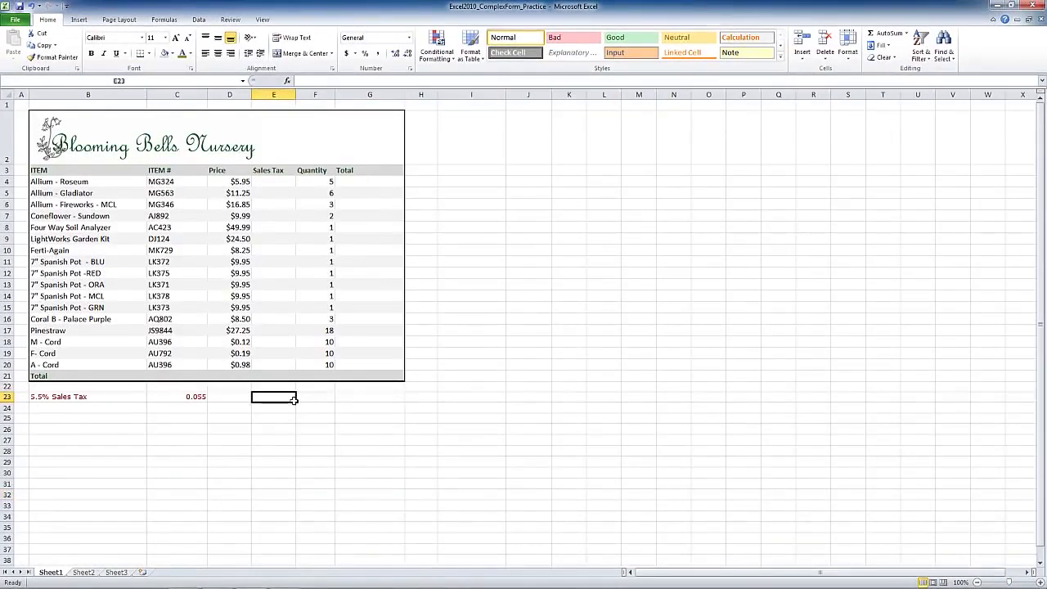
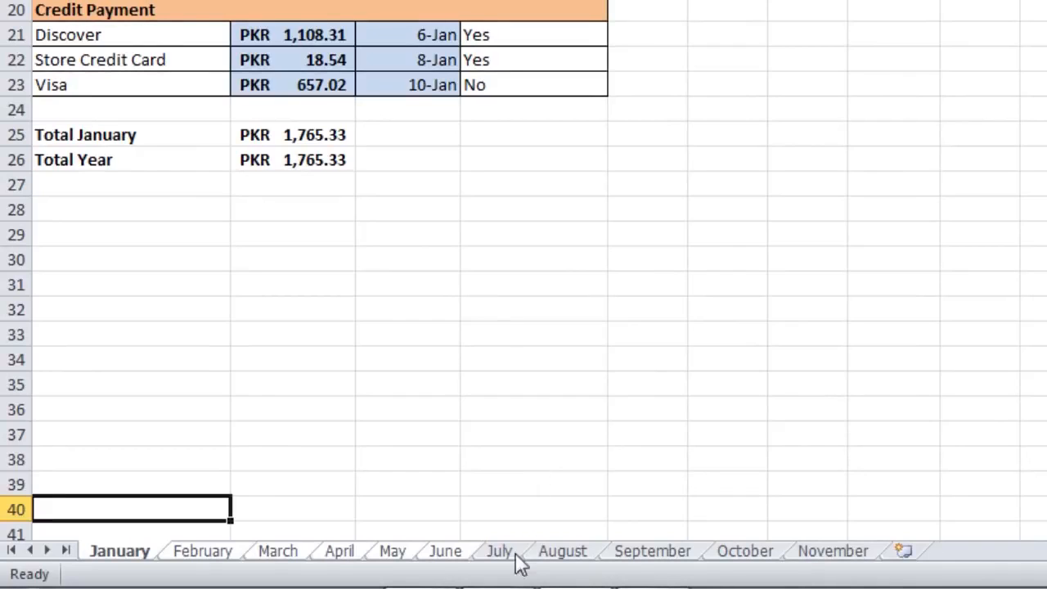
Ungroup the grouped January to June worksheets from the June sheet
right_click(445, 553)
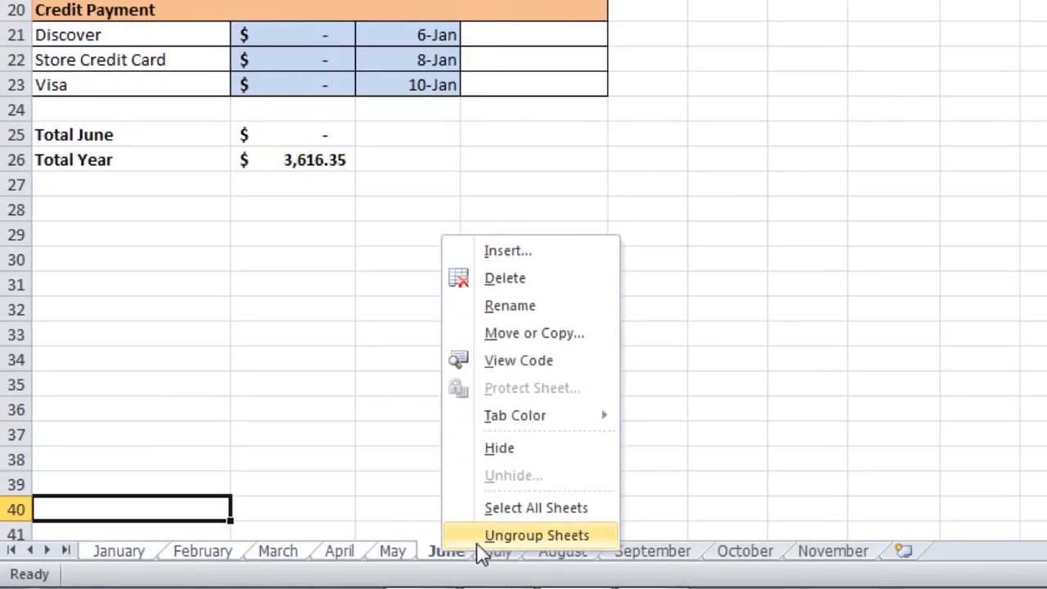
click(509, 537)
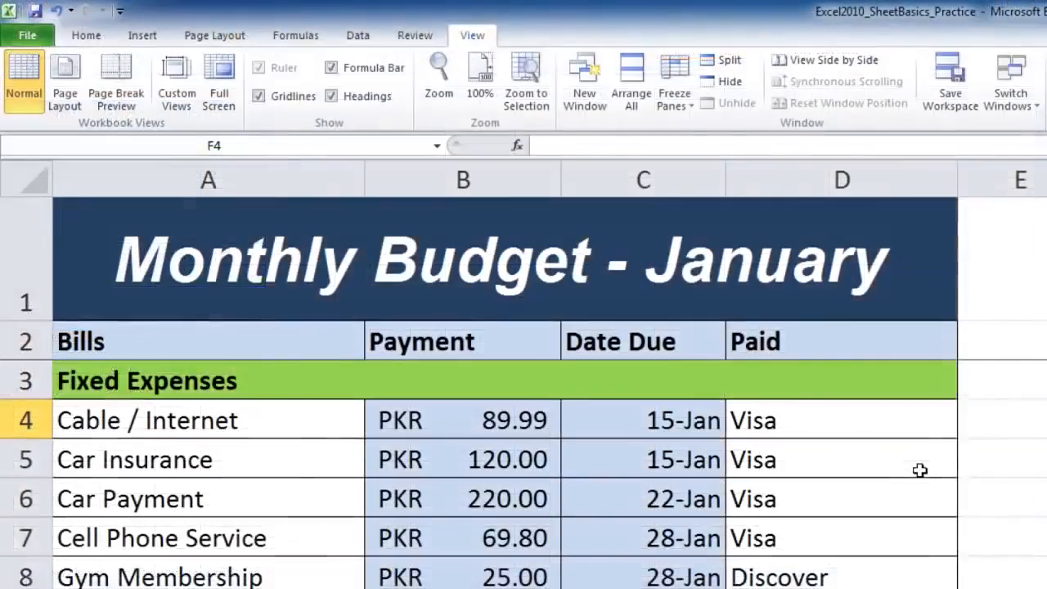
Examine how the title and header rows of the January budget stay in view, selecting the Bills header cell along the way
scroll(261, 196, down, 1)
scroll(621, 409, down, 2)
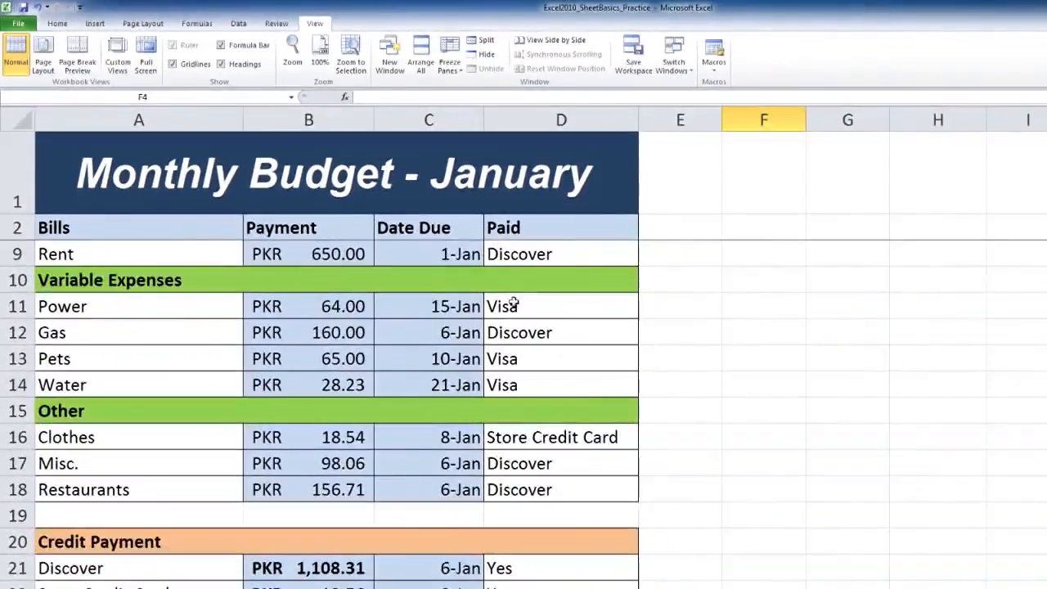
scroll(353, 280, up, 3)
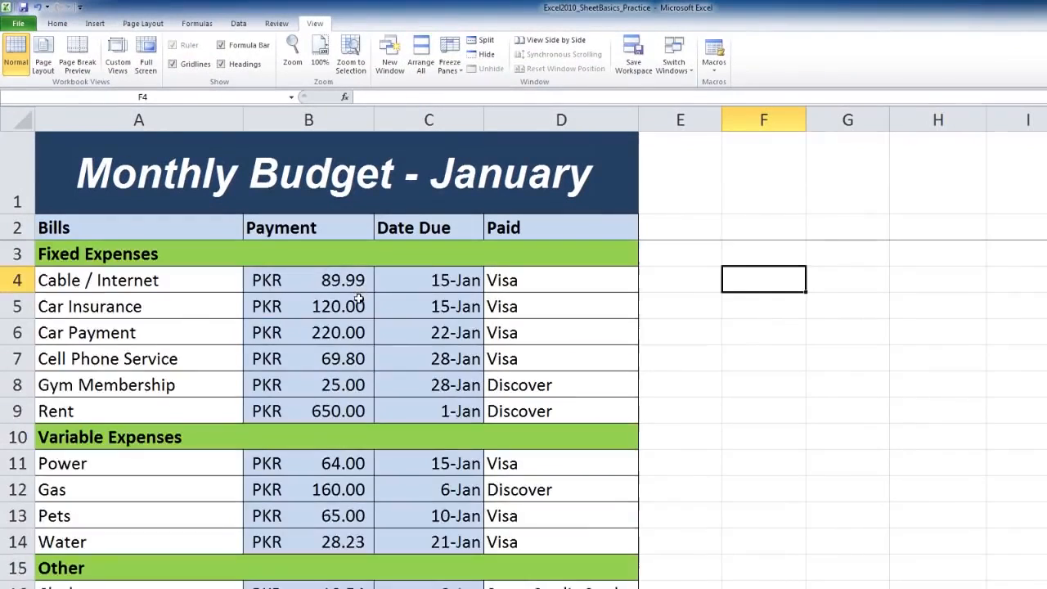
click(81, 230)
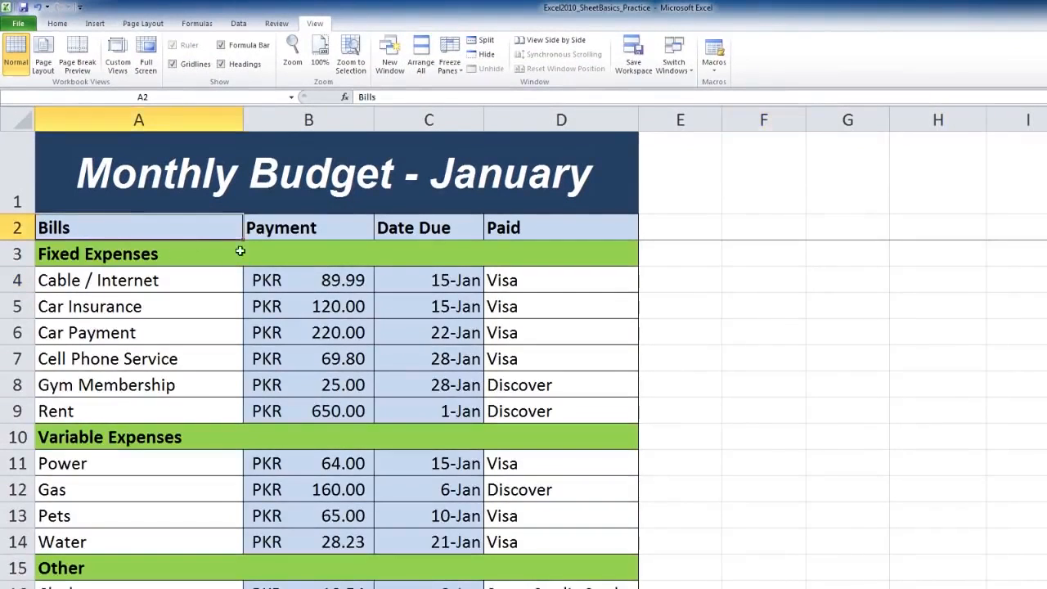
scroll(233, 278, down, 3)
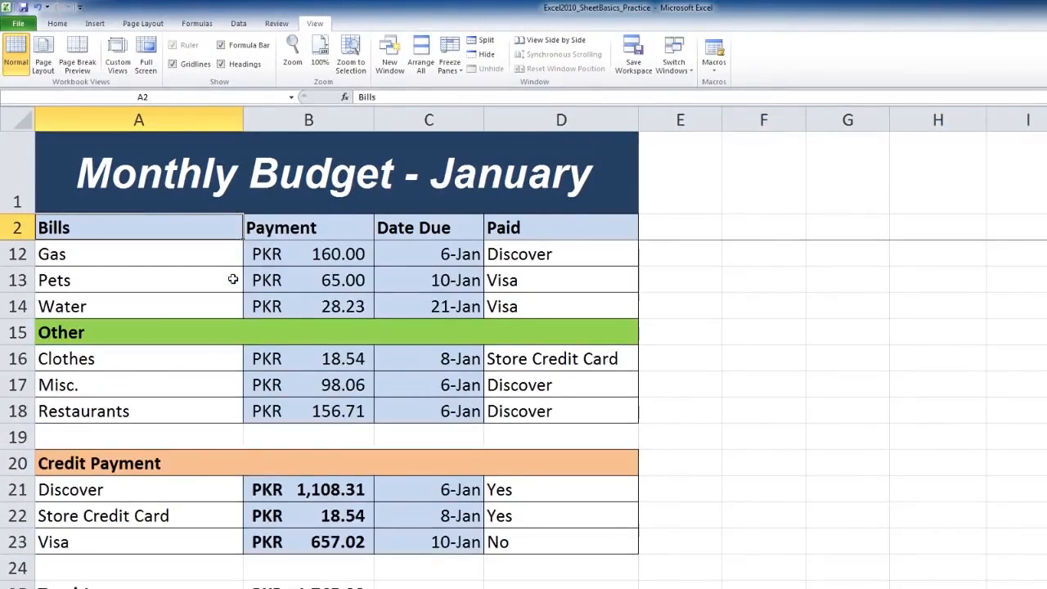
scroll(234, 280, up, 3)
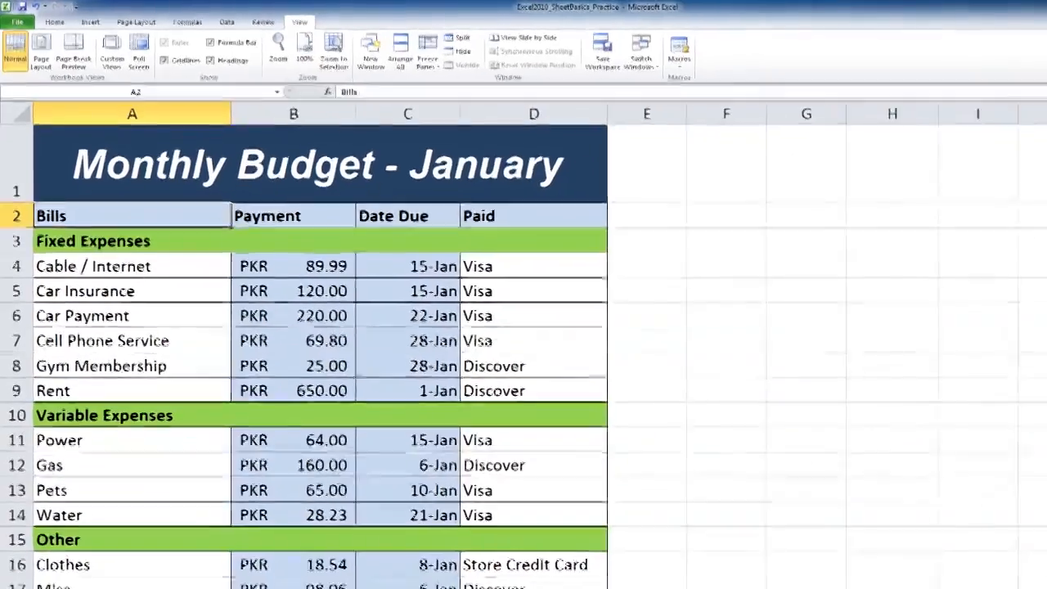
drag(1046, 307, 1046, 292)
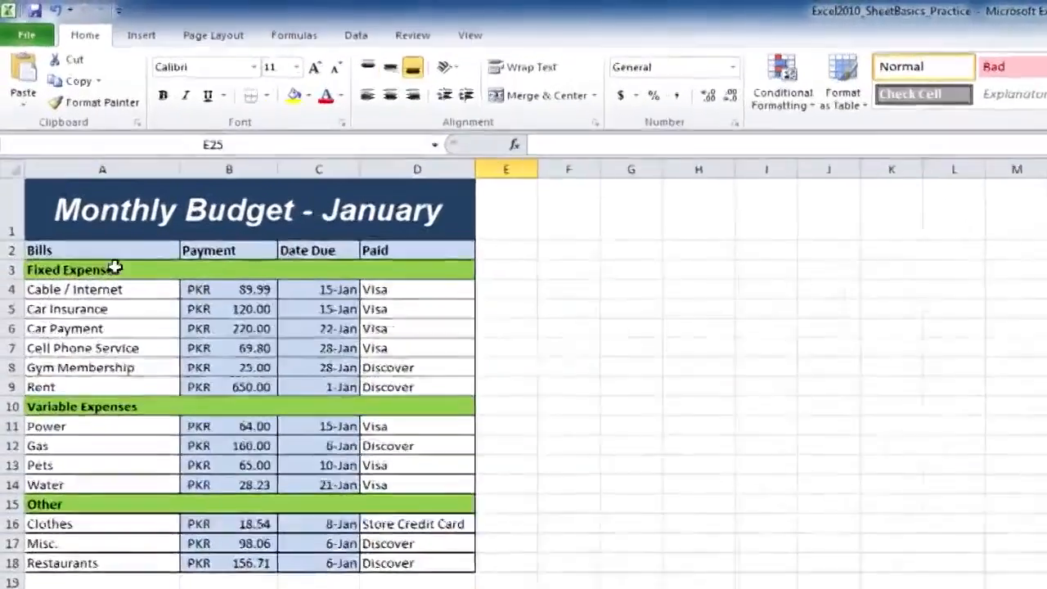
Freeze the title and header rows above row 3 of the January sheet with Freeze Panes, and select cell F4
click(95, 252)
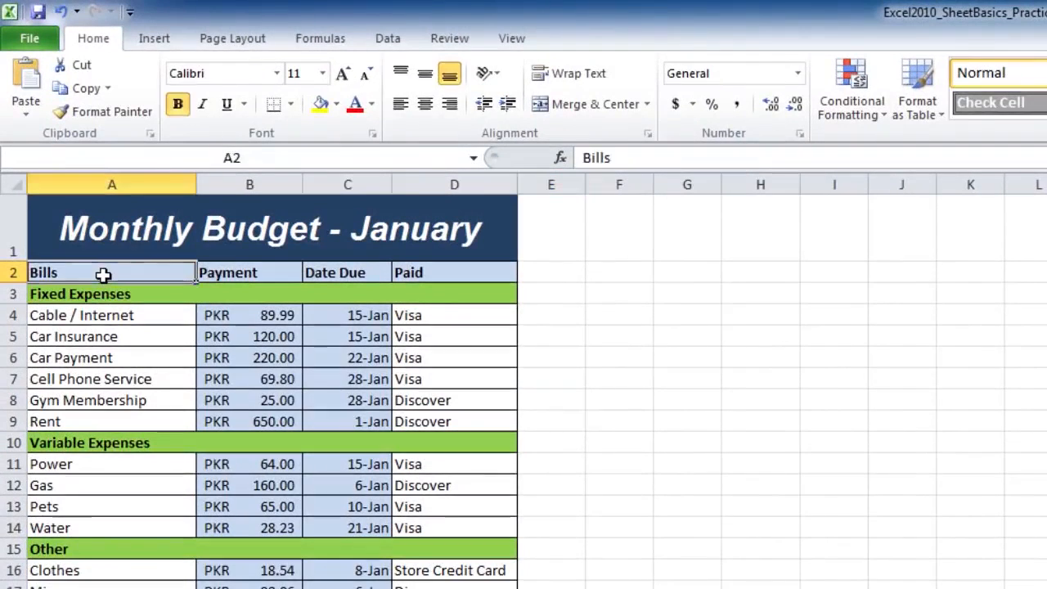
click(9, 293)
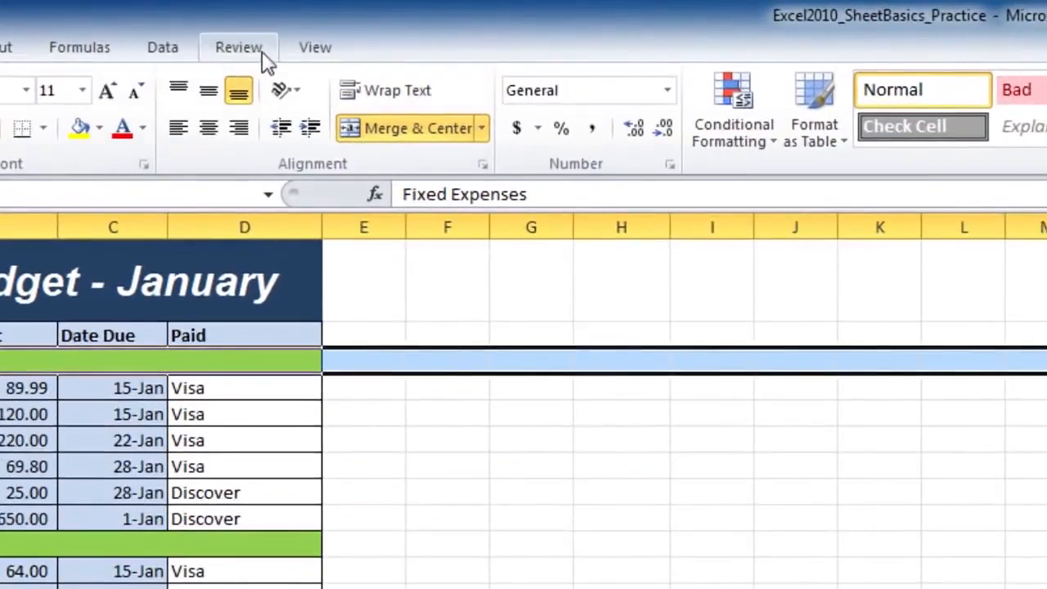
click(315, 50)
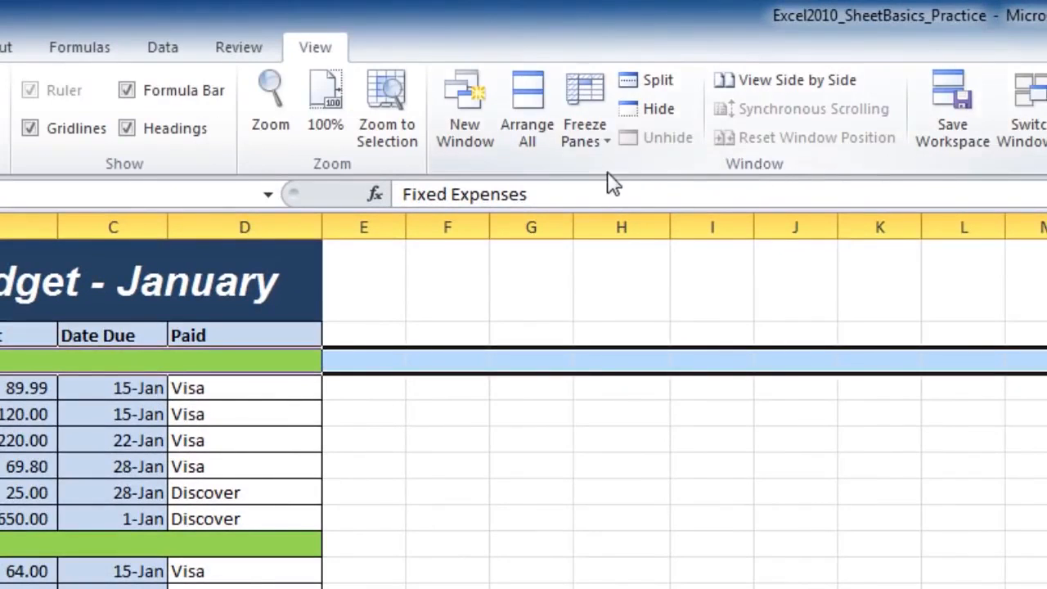
click(593, 148)
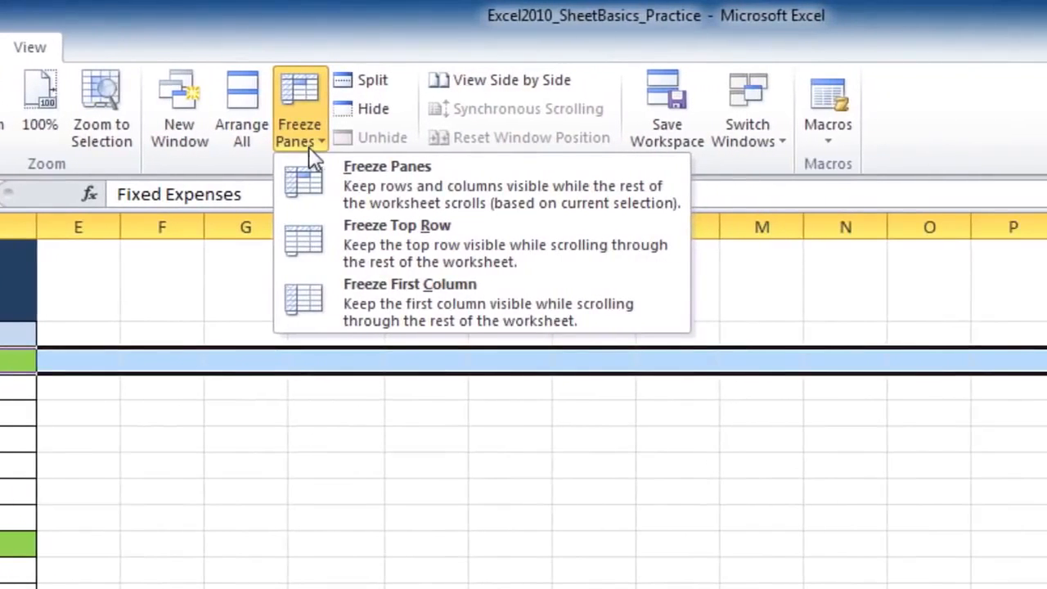
click(395, 196)
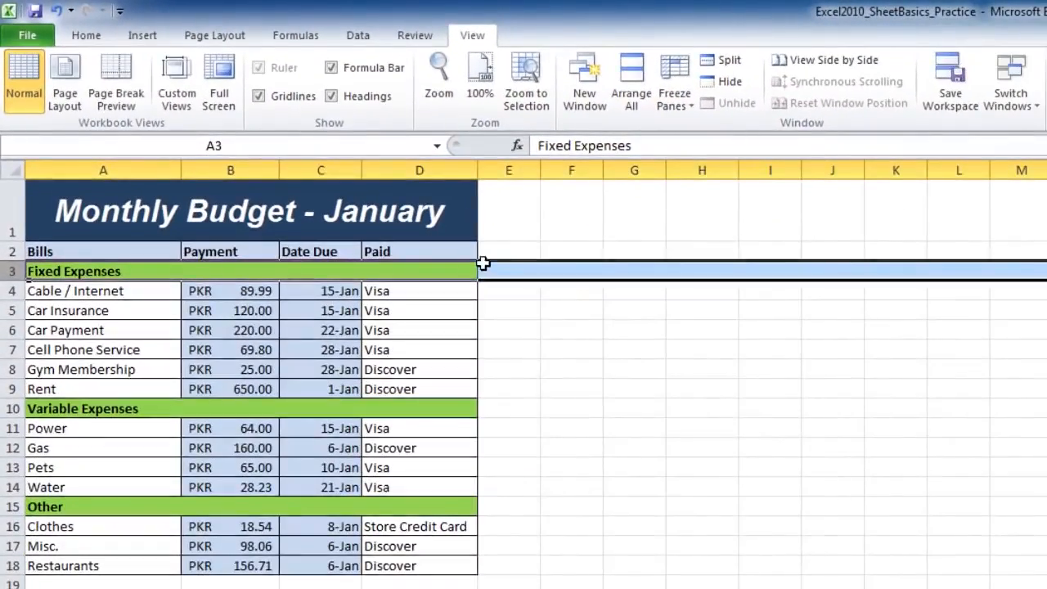
click(505, 269)
click(511, 287)
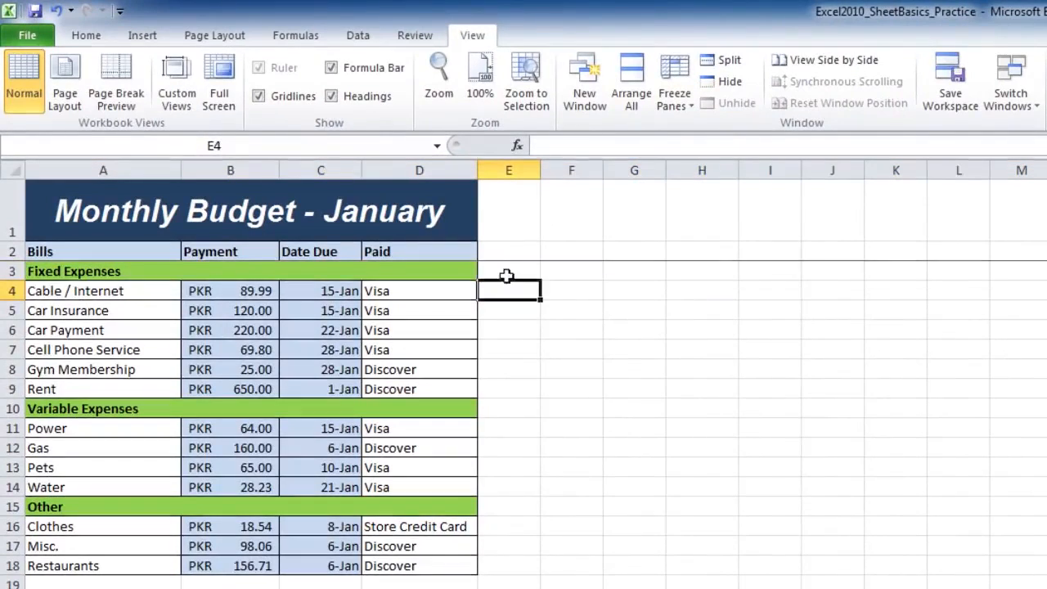
click(492, 265)
click(558, 286)
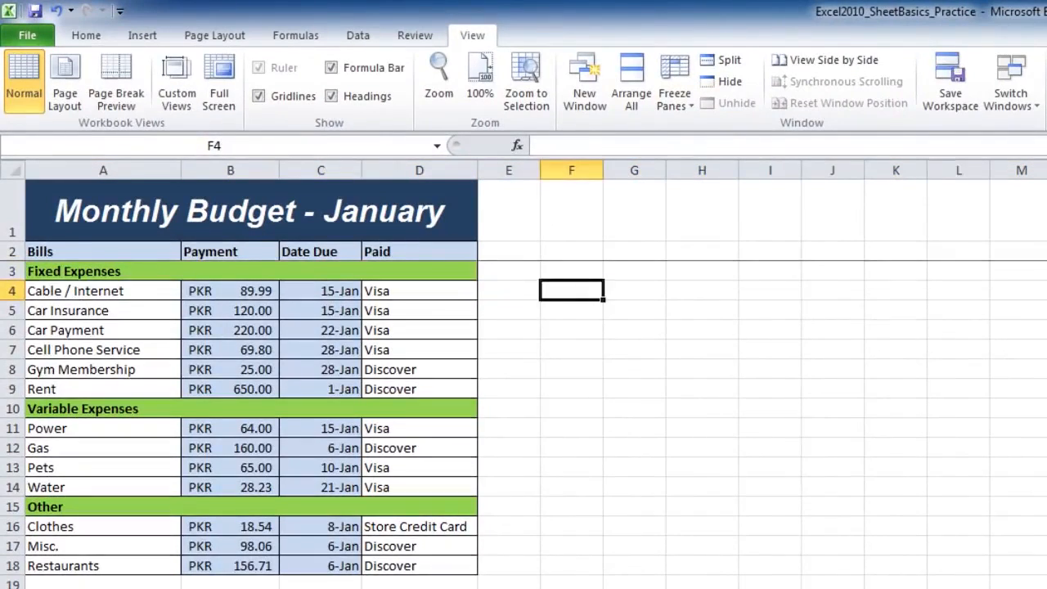
Check the frozen title and header rows against the expense and credit payment rows, with the Bills header selected
scroll(559, 287, up, 5)
scroll(559, 287, up, 1)
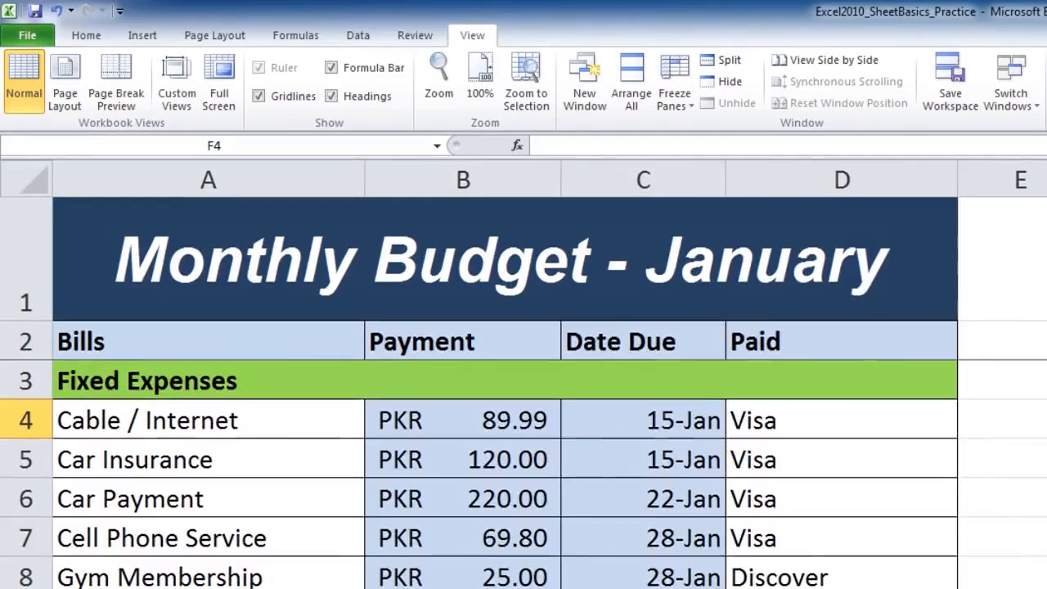
scroll(920, 471, down, 1)
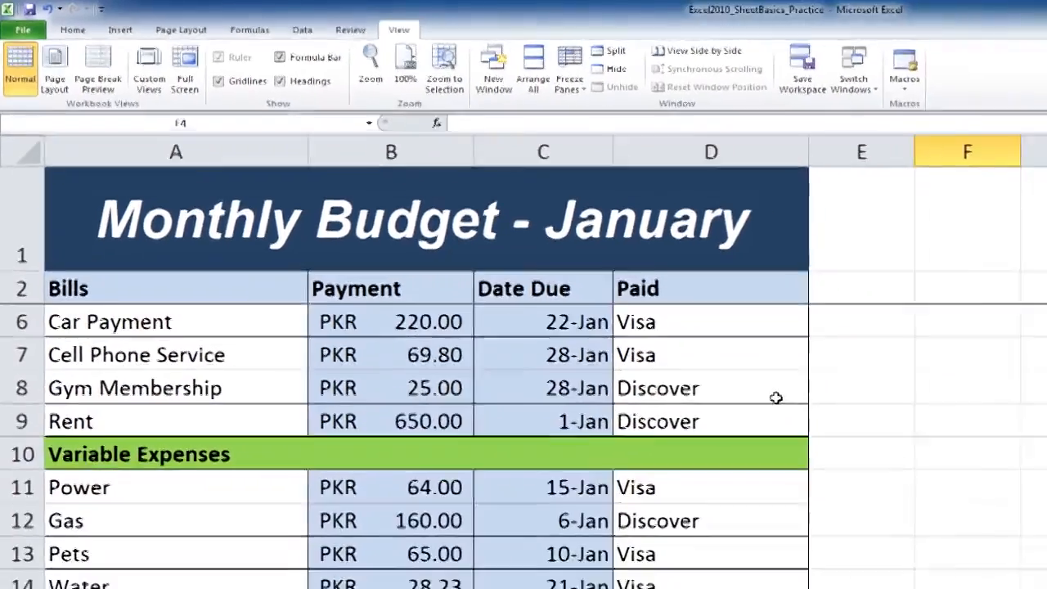
scroll(773, 398, down, 1)
scroll(372, 275, down, 1)
scroll(320, 283, up, 3)
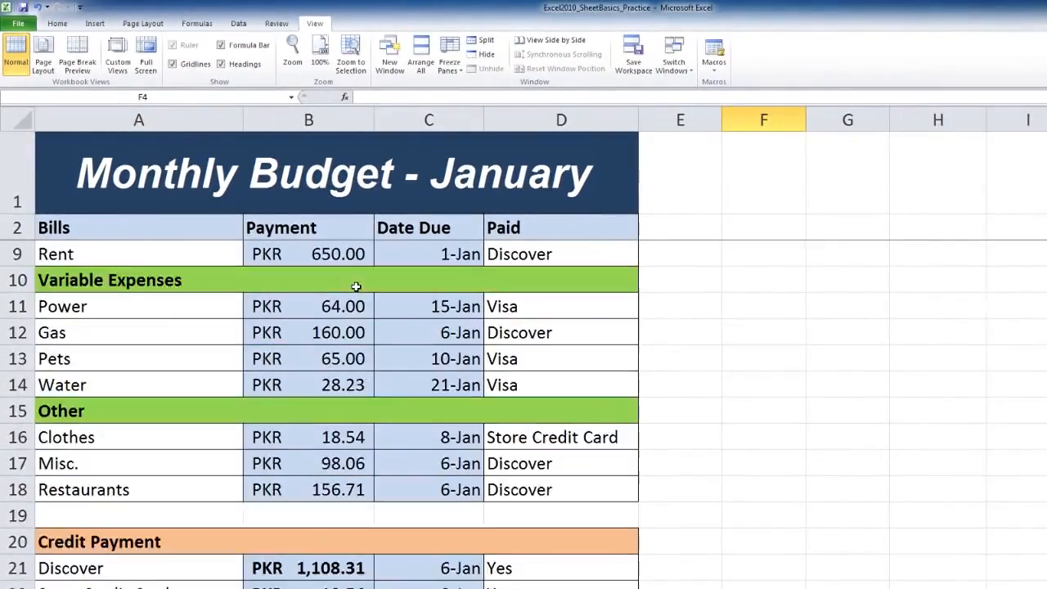
click(83, 230)
scroll(234, 277, down, 3)
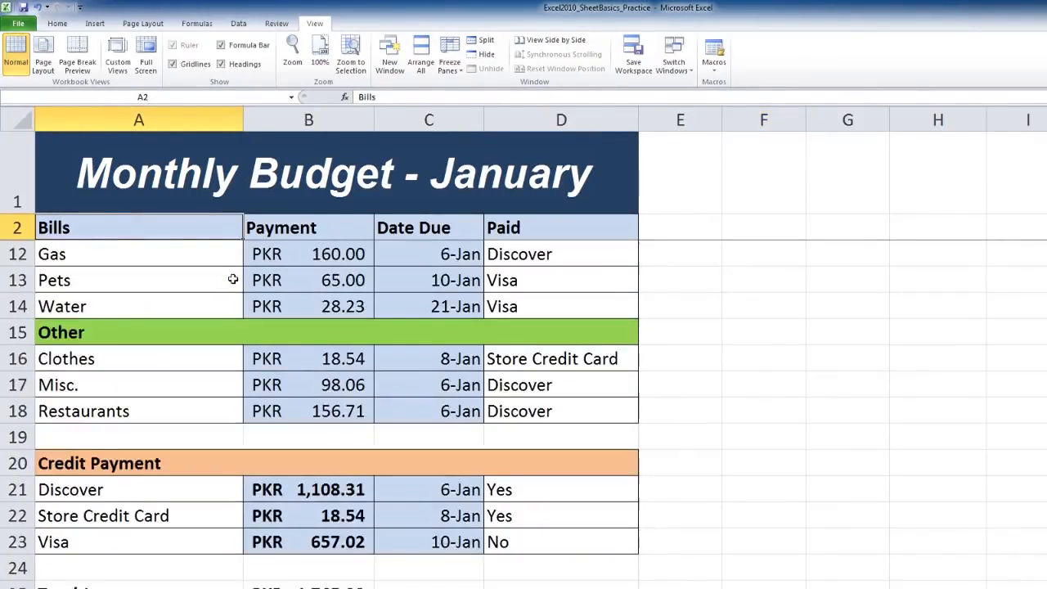
scroll(234, 277, up, 1)
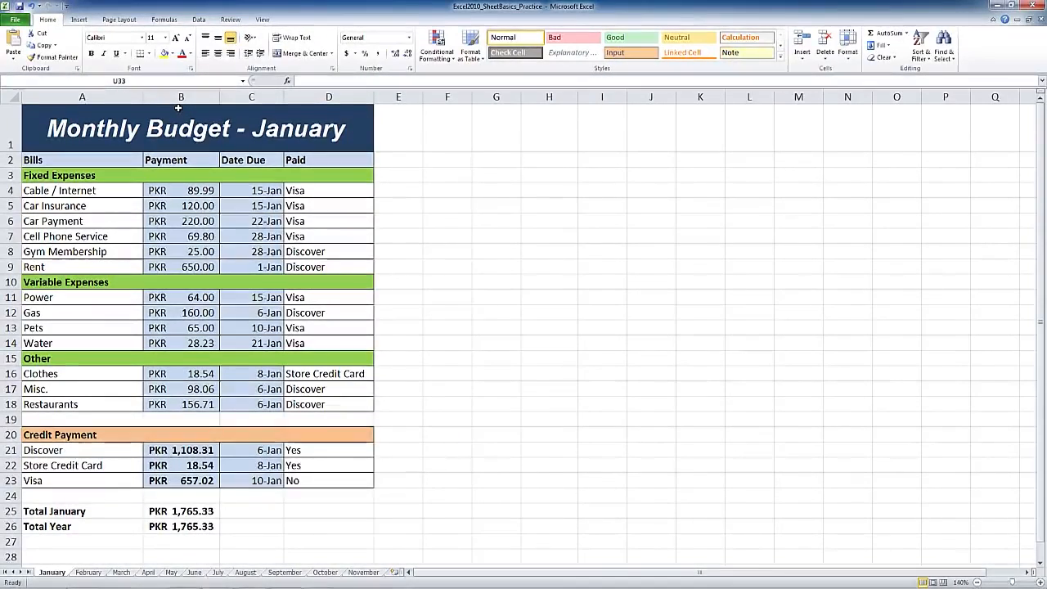
Freeze the Bills and Payment columns of the January sheet by applying Freeze Panes at column C, and select cell E16
click(181, 97)
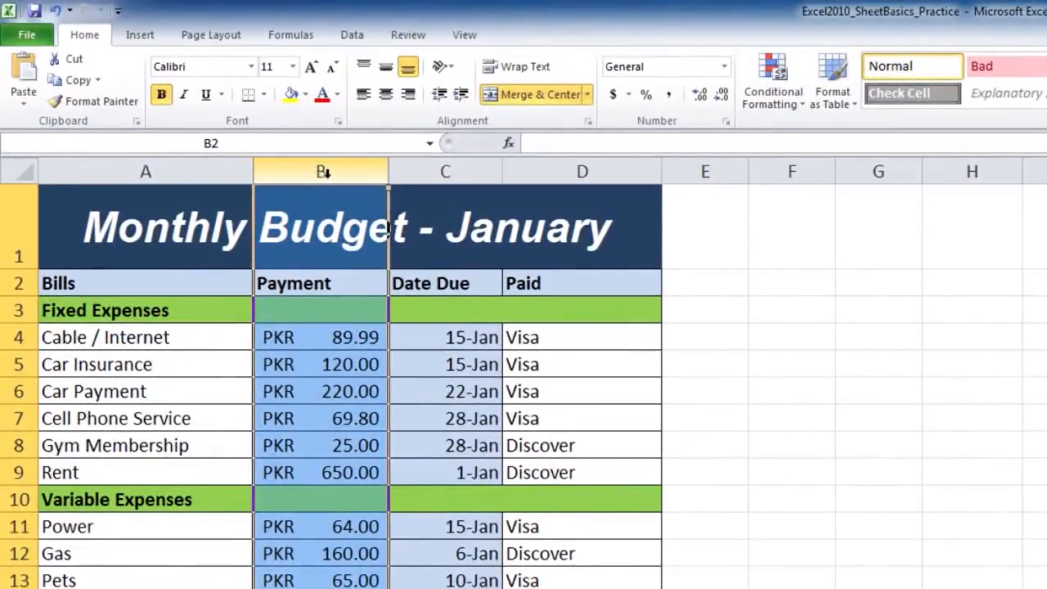
click(462, 170)
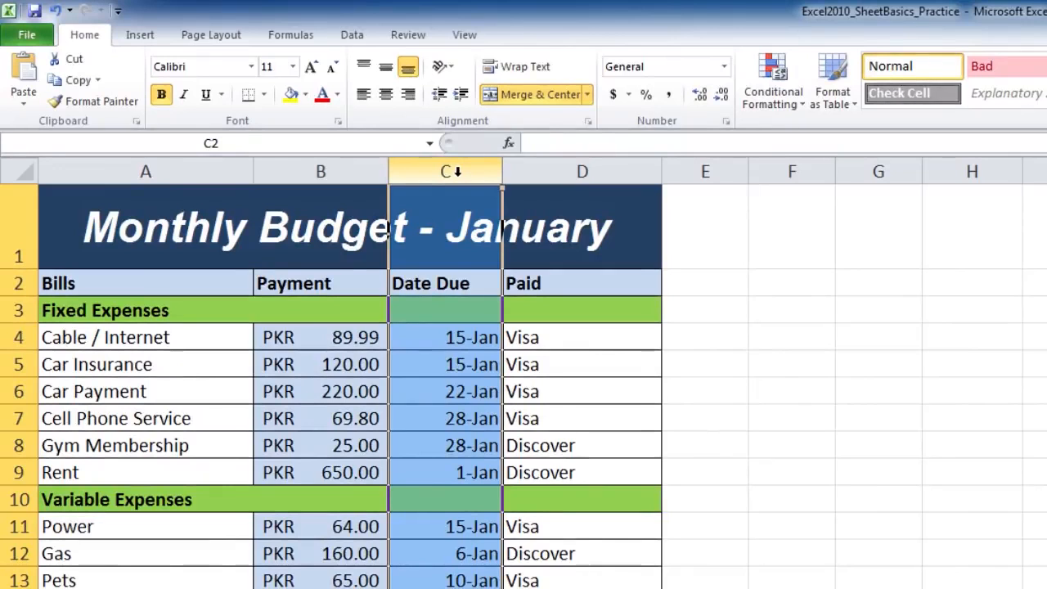
click(463, 39)
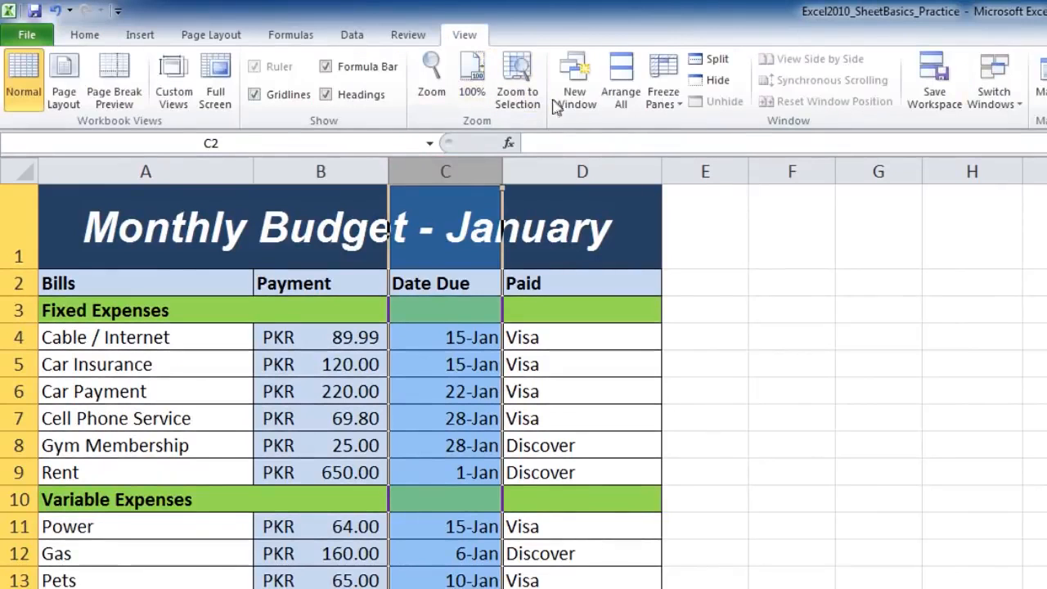
click(679, 118)
click(673, 107)
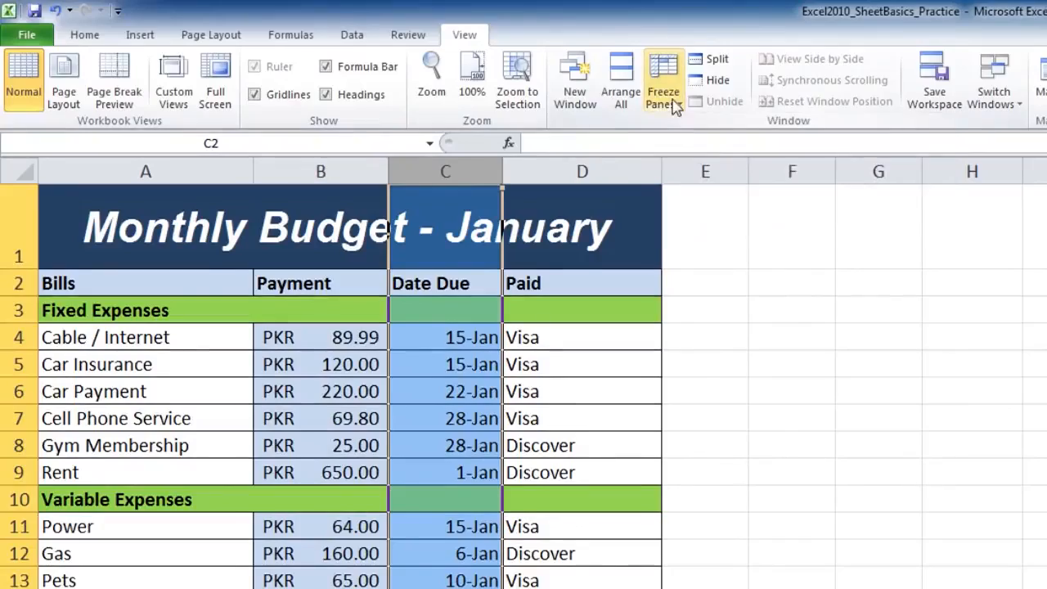
click(673, 108)
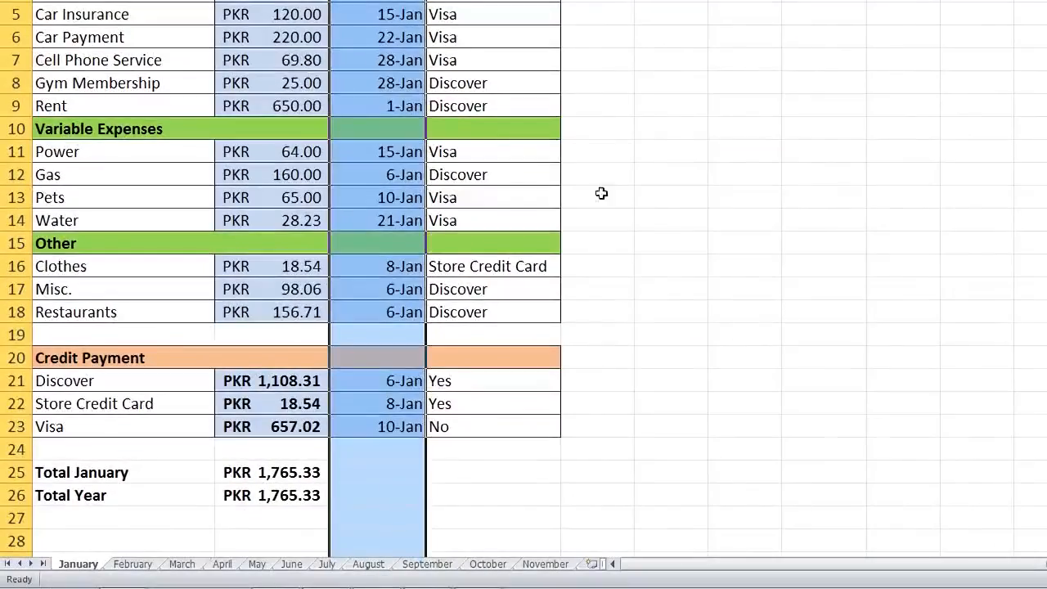
click(647, 335)
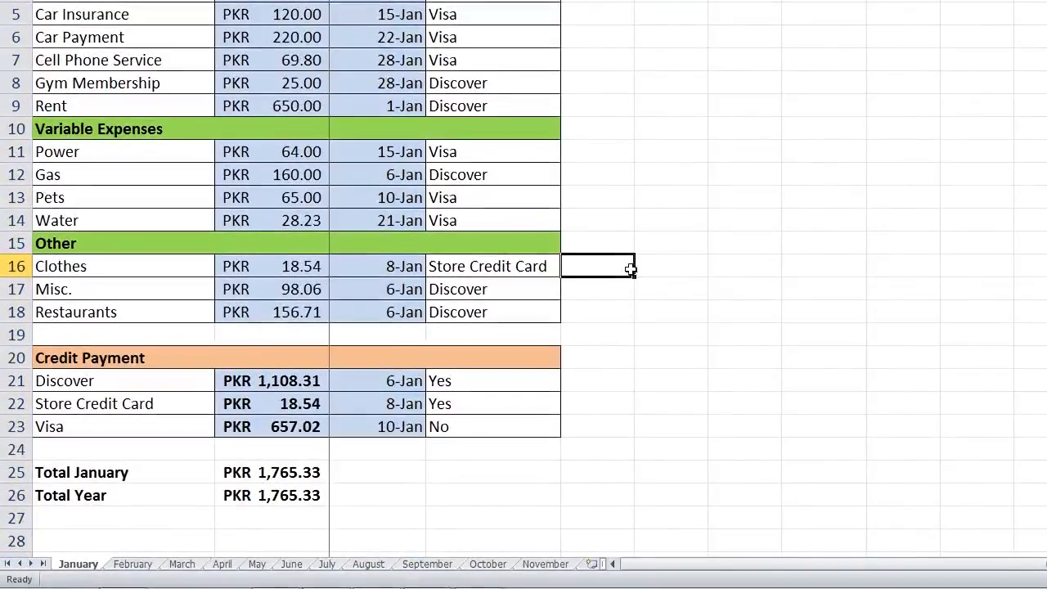
Examine how the frozen Bills and Payment columns behave when the January sheet is moved vertically and horizontally
scroll(322, 524, down, 3)
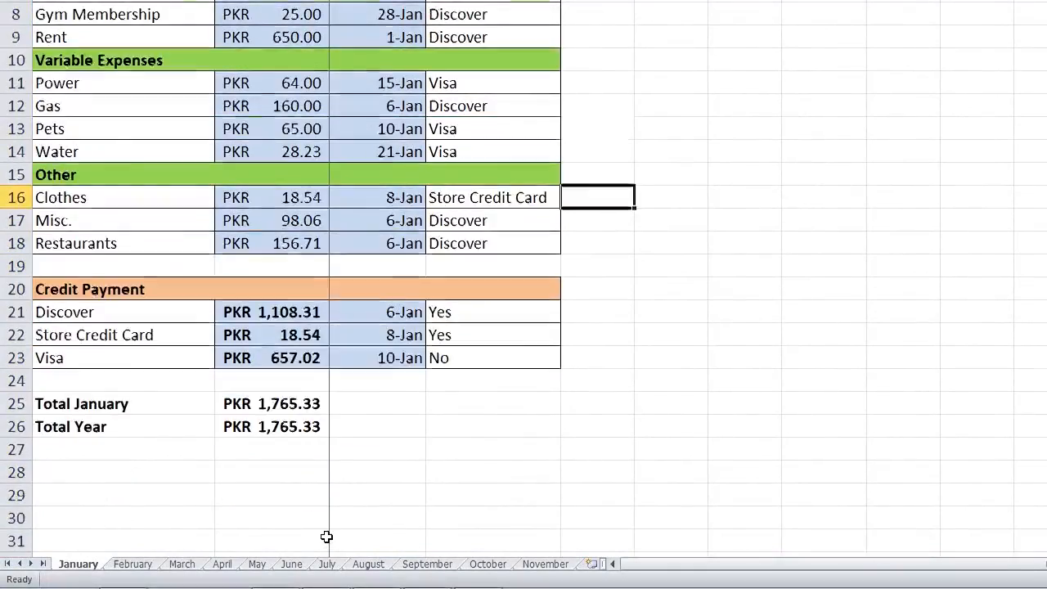
scroll(326, 515, up, 3)
scroll(323, 499, down, 3)
scroll(323, 499, up, 3)
scroll(324, 499, down, 2)
scroll(324, 499, up, 2)
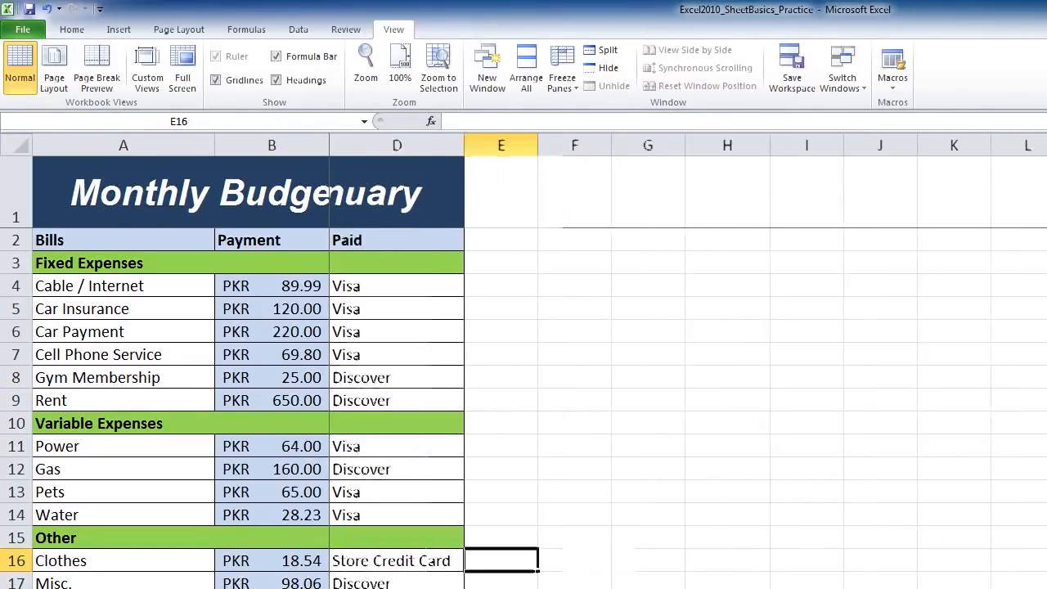
scroll(687, 360, left, 1)
scroll(687, 360, right, 1)
scroll(687, 360, left, 1)
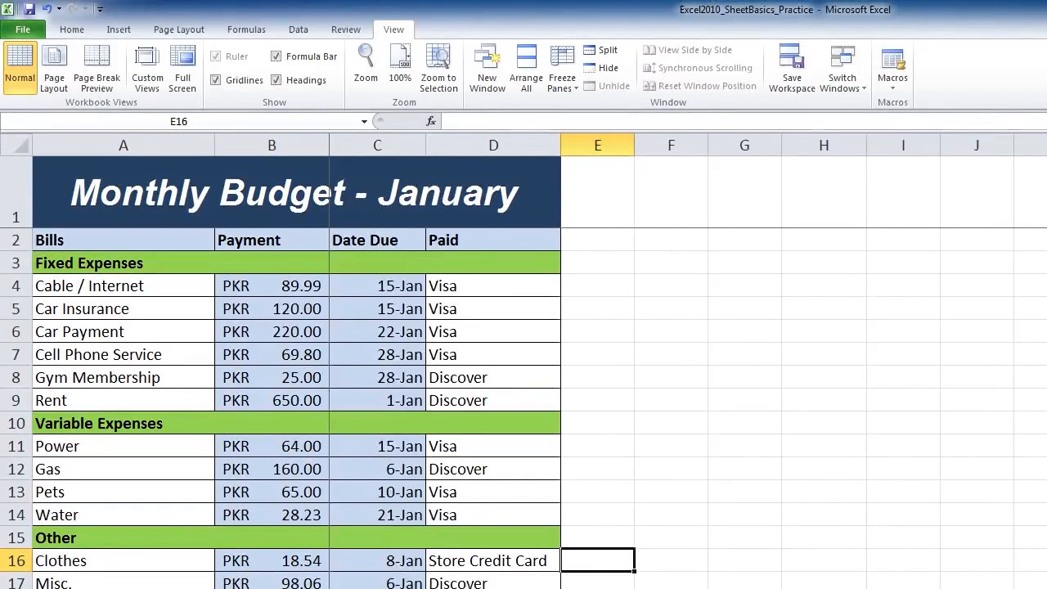
scroll(687, 360, right, 1)
scroll(687, 360, left, 1)
scroll(687, 360, right, 1)
scroll(687, 360, left, 1)
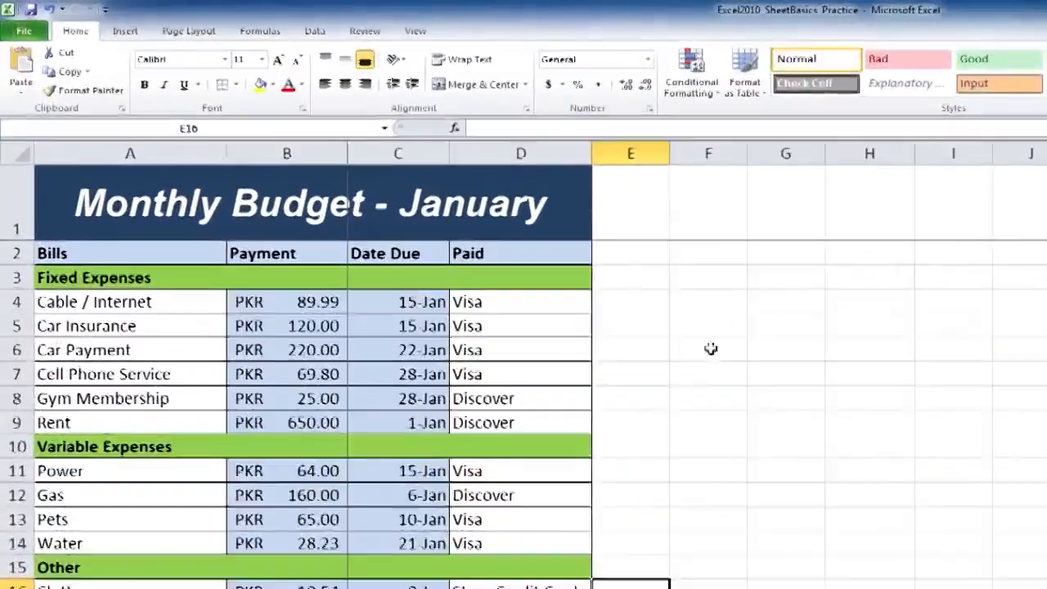
Unfreeze all panes of the January sheet, select cell F10 and check that the rows move freely
click(413, 33)
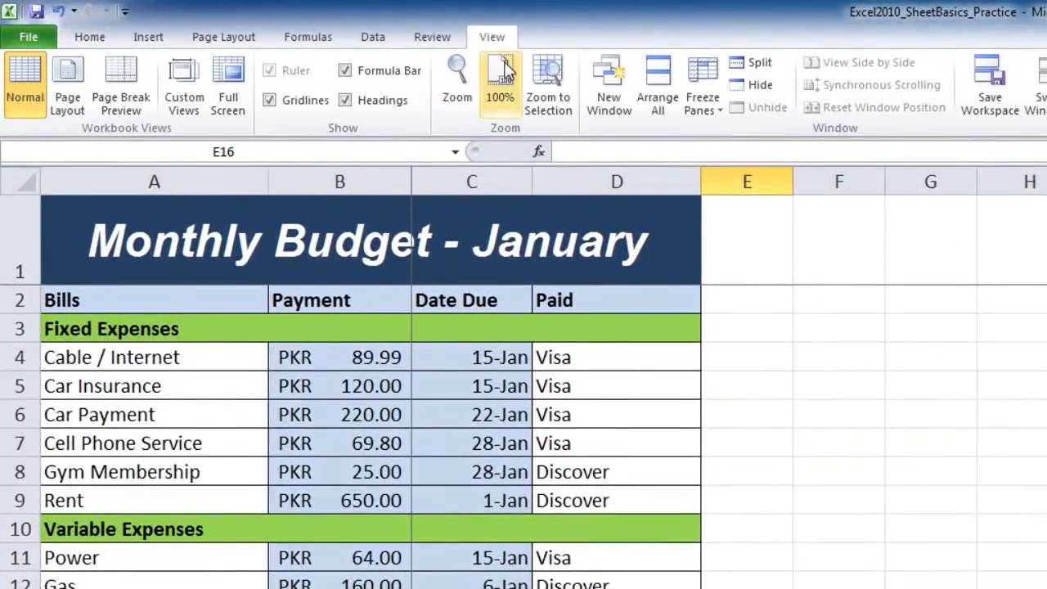
click(703, 97)
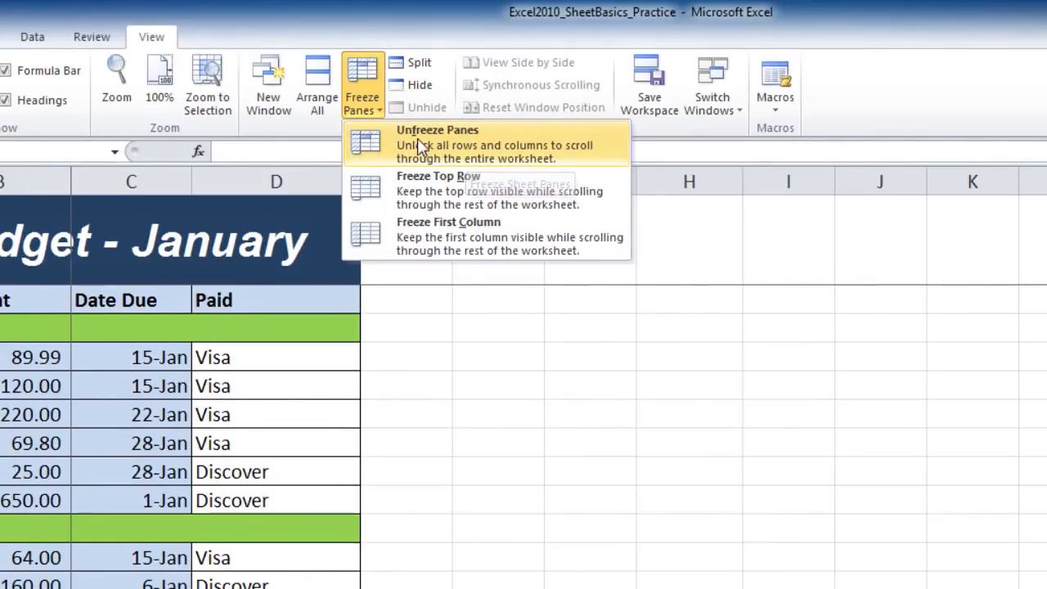
click(461, 138)
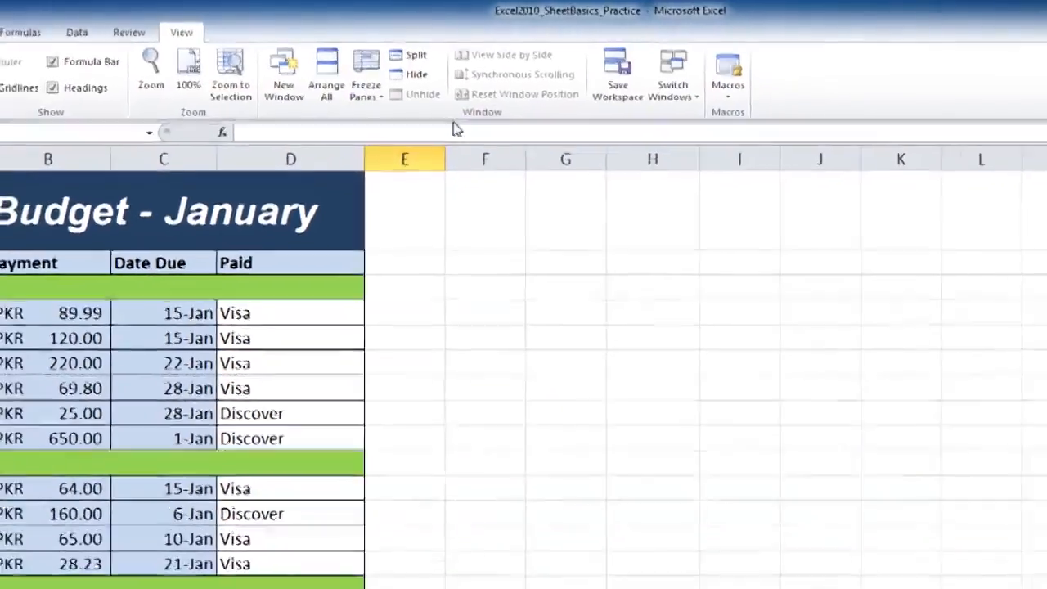
click(472, 465)
scroll(415, 377, down, 3)
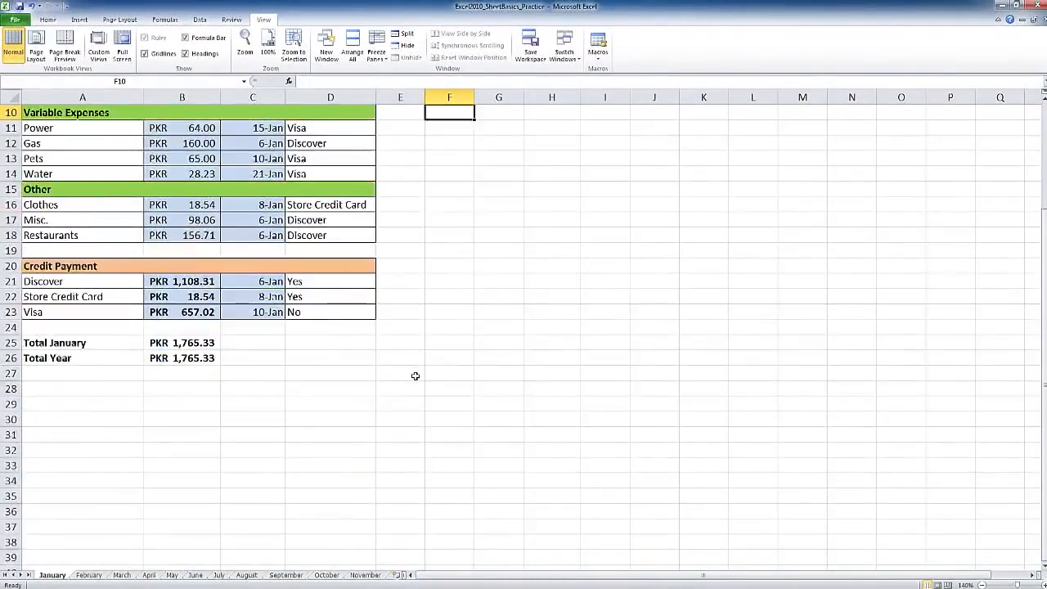
Return to the title row of the January sheet and select cell E15
scroll(415, 376, up, 3)
click(418, 365)
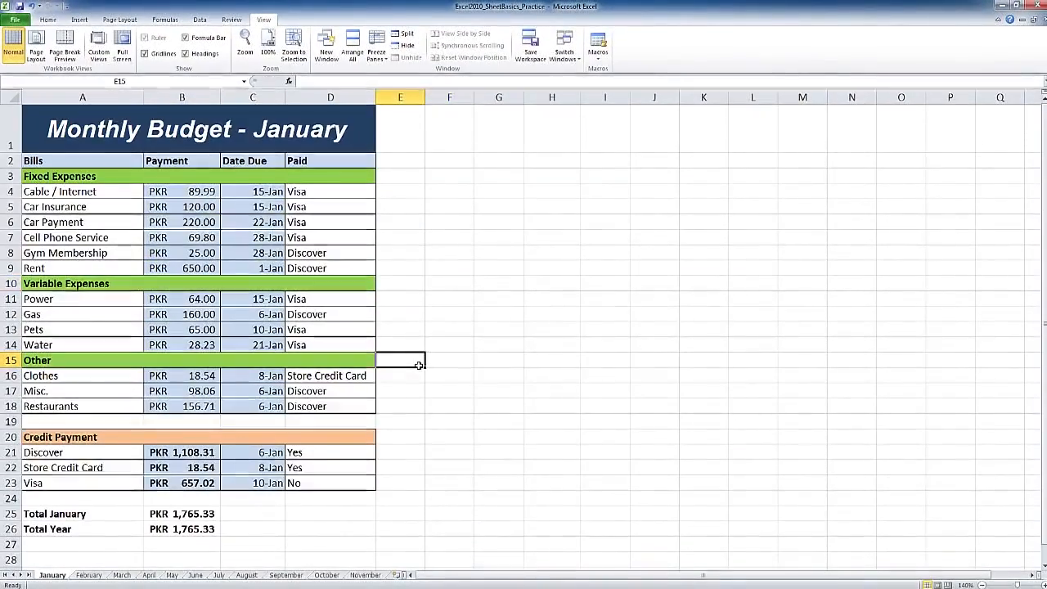
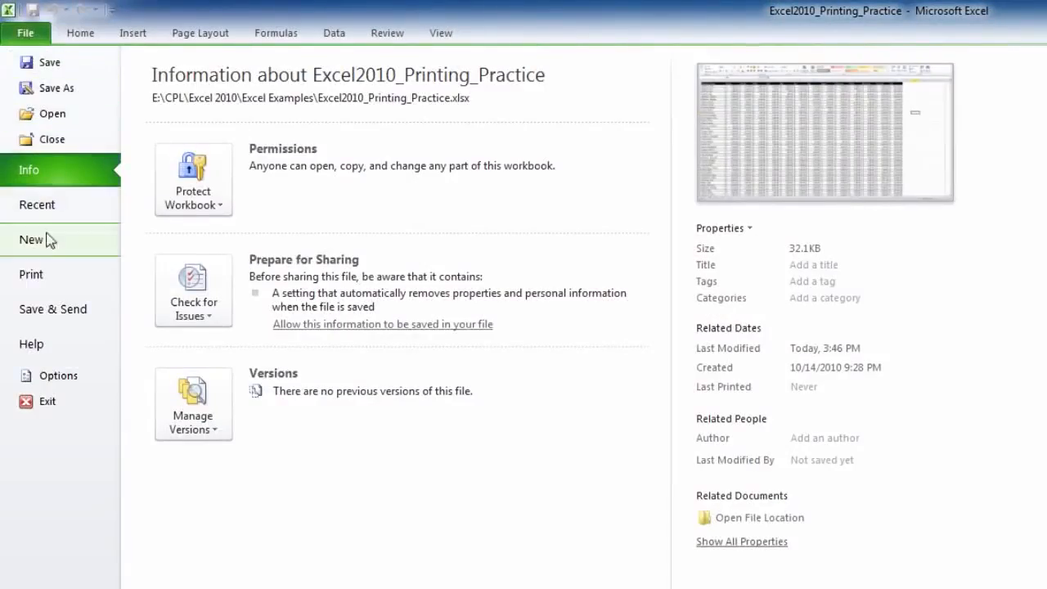
Open the print settings and print preview of the Excel2010_Printing_Practice workbook
click(37, 274)
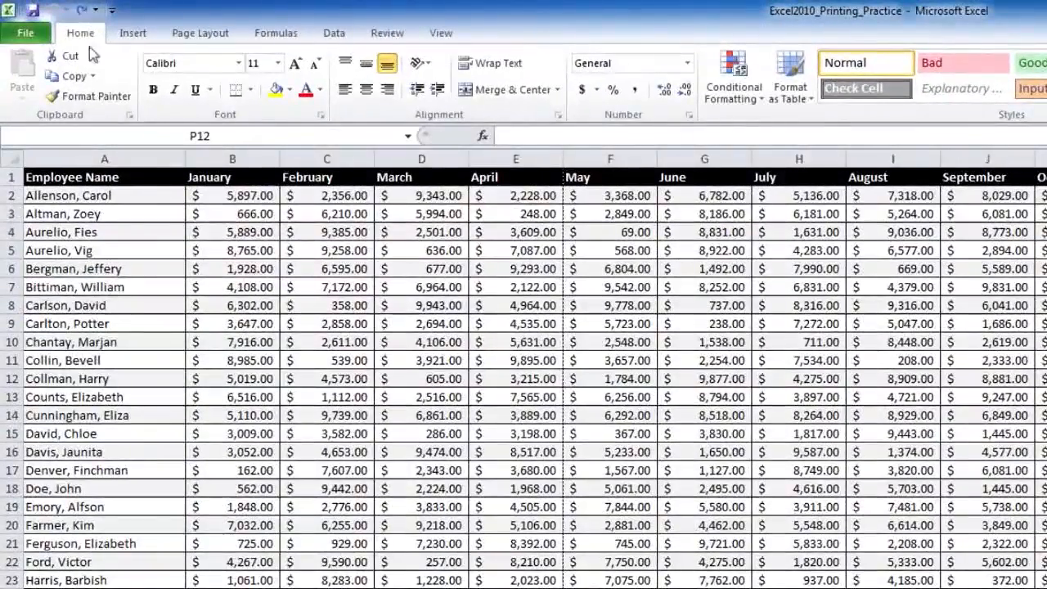
click(25, 33)
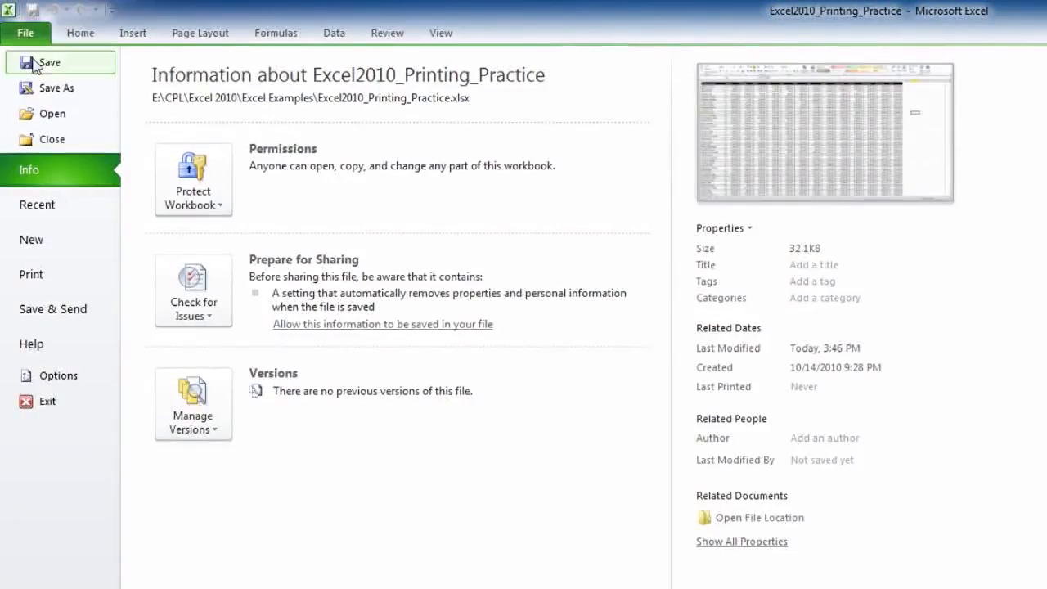
click(31, 274)
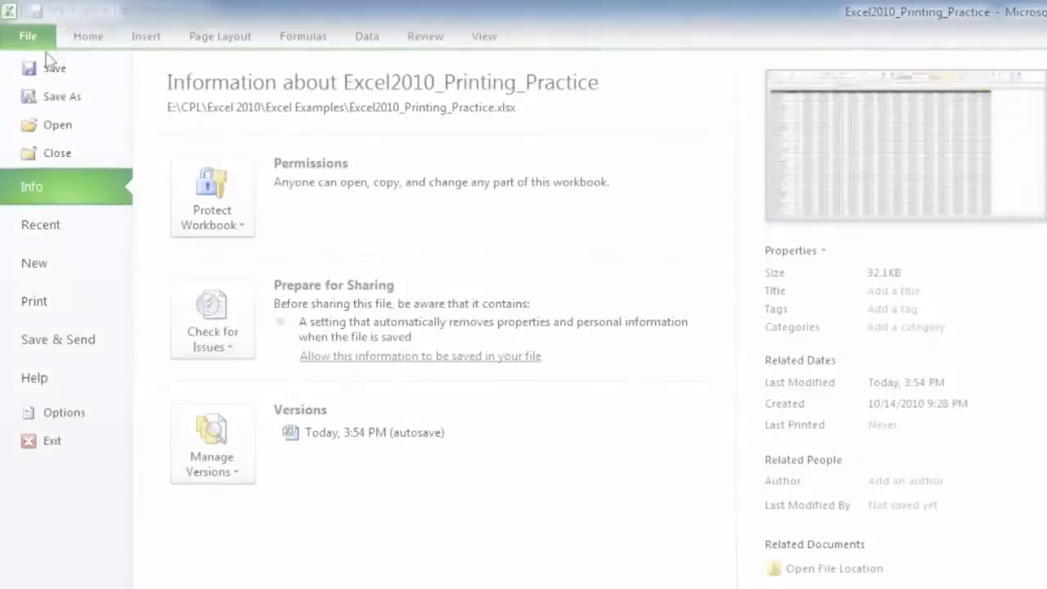
click(54, 302)
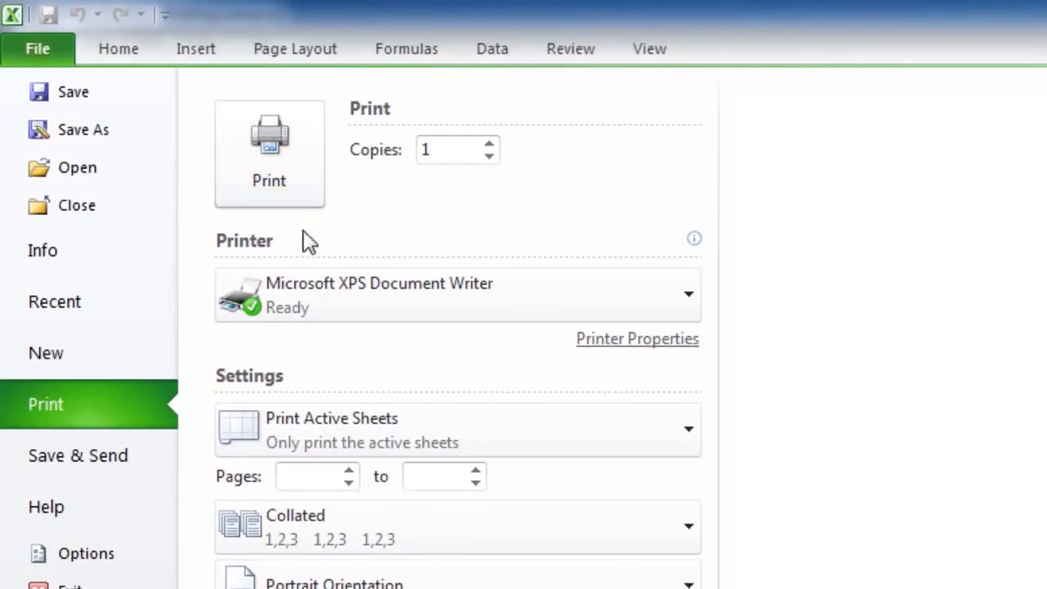
Check the status of the selected printer and the list of available printers, keeping Microsoft XPS Document Writer
click(375, 316)
click(374, 315)
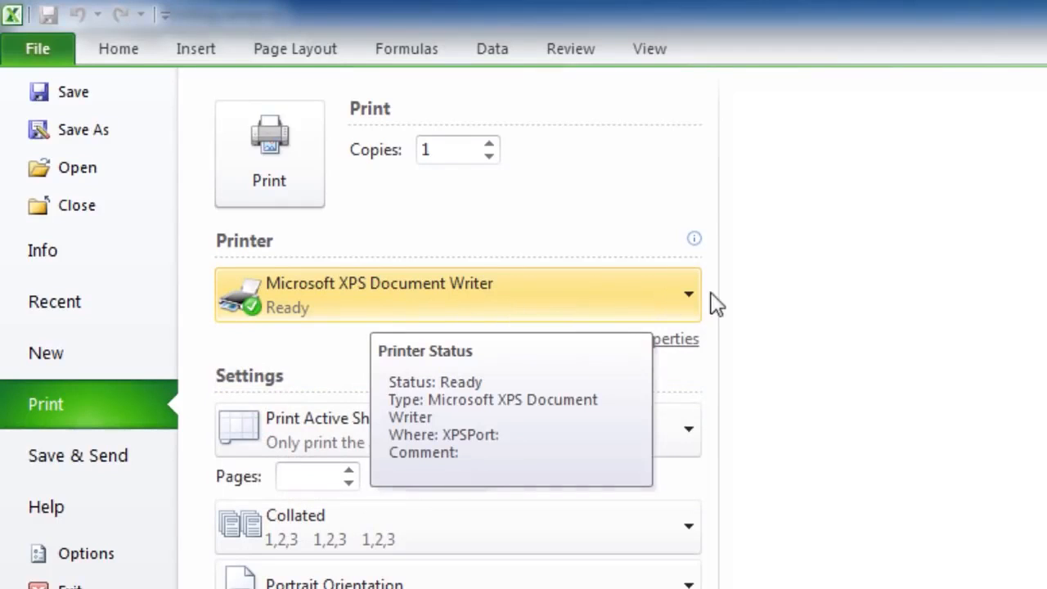
click(686, 296)
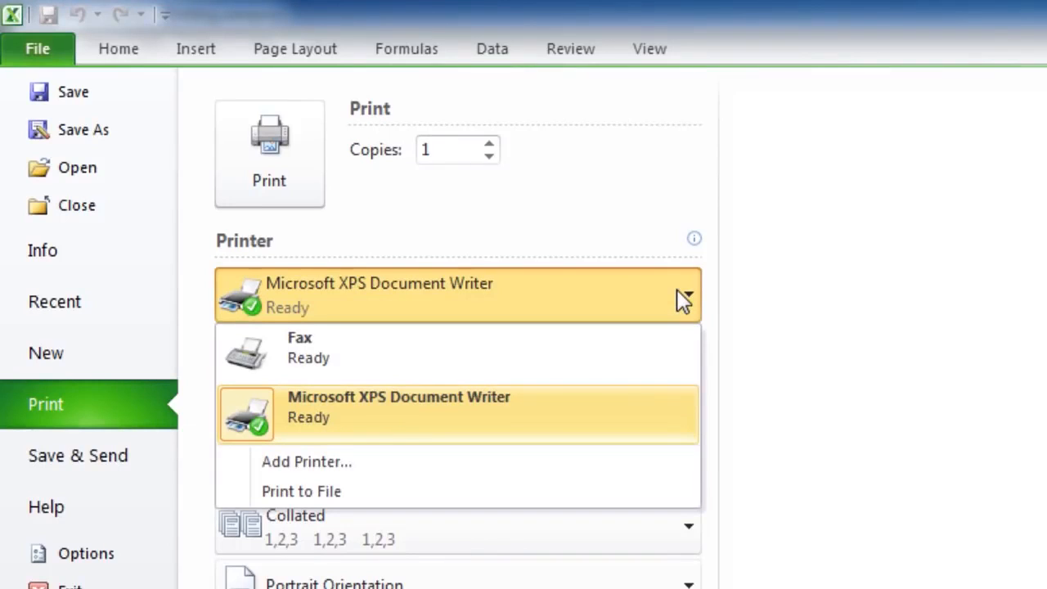
click(676, 289)
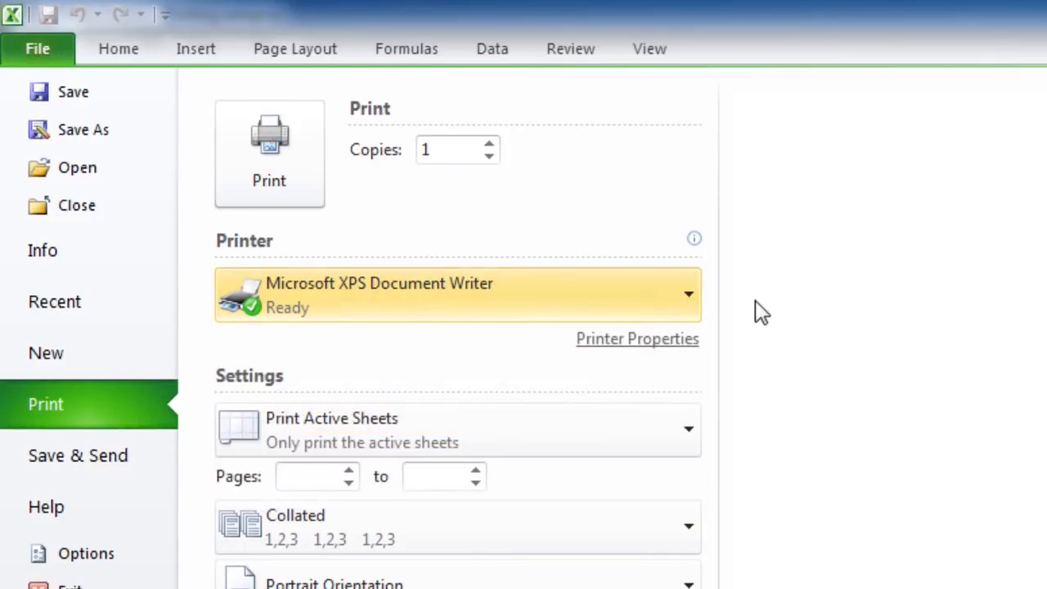
Review the print range, collation and page orientation choices, keeping Print Active Sheets, Collated and Portrait Orientation
click(681, 421)
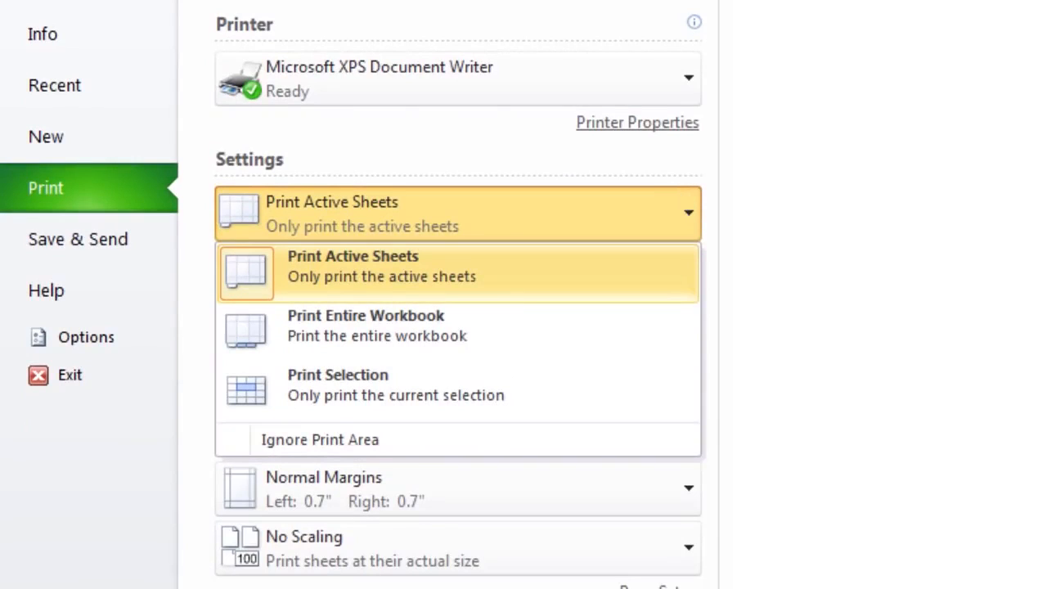
click(679, 222)
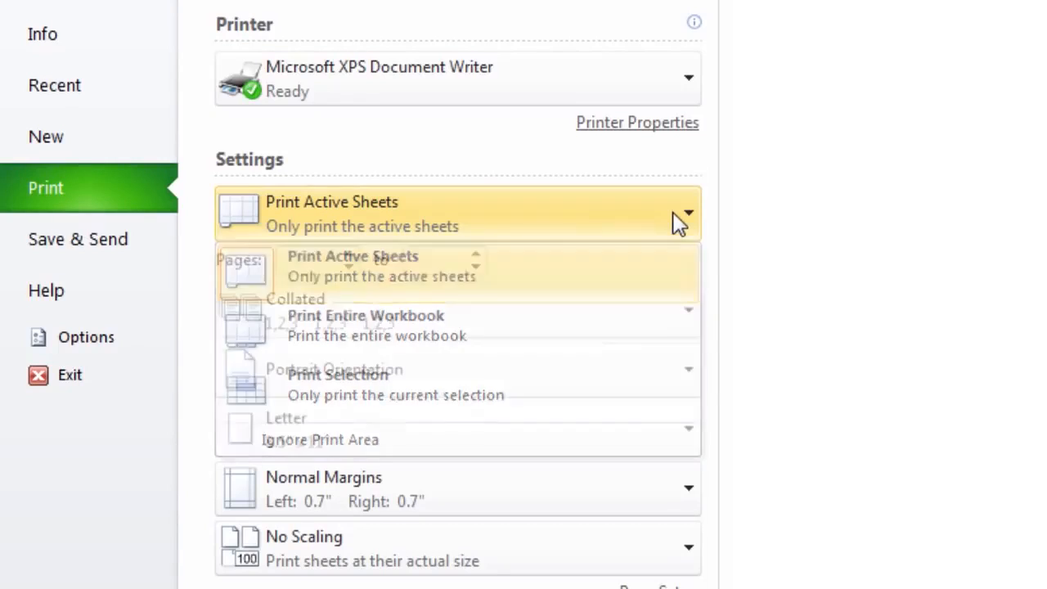
click(679, 307)
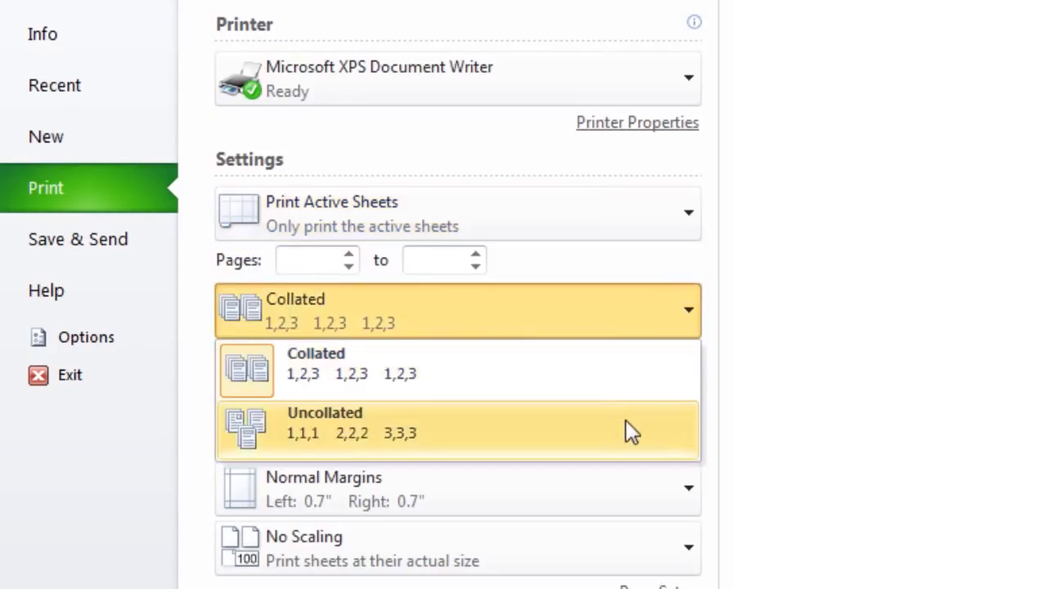
click(659, 322)
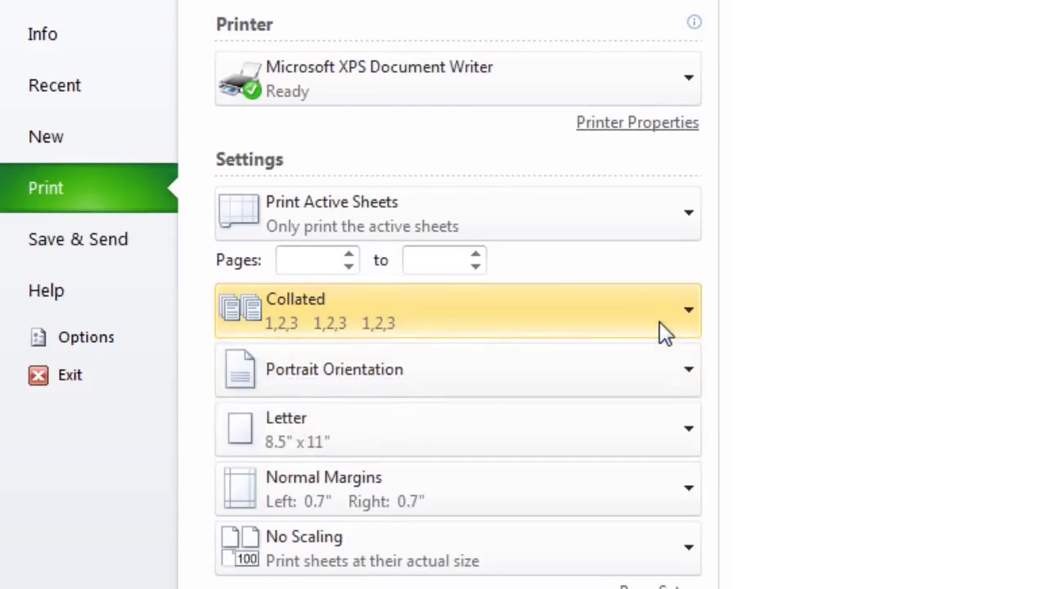
click(655, 371)
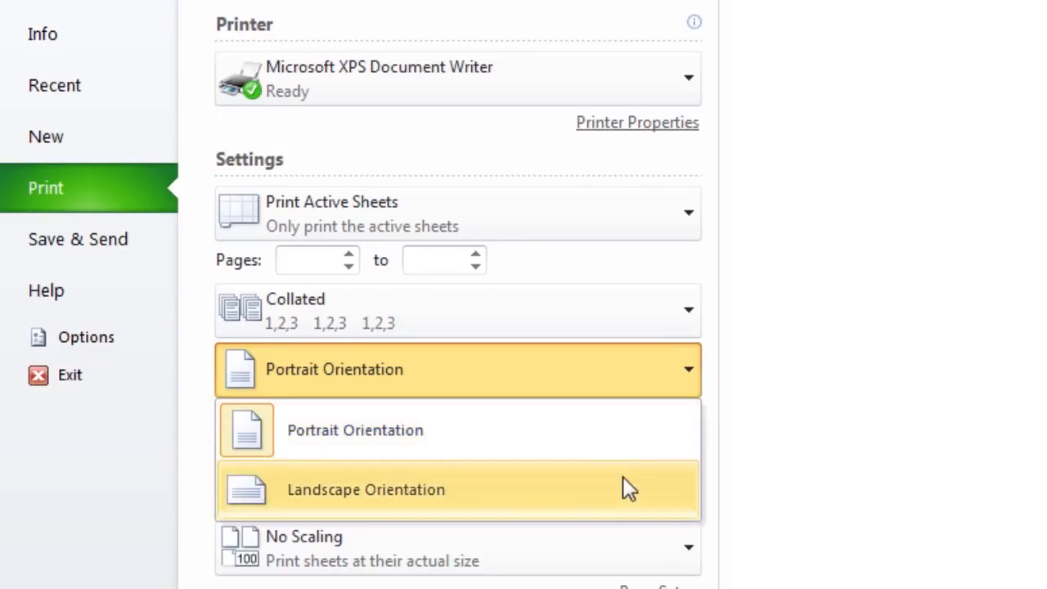
click(647, 463)
Look through the available paper sizes for the printout, keeping Letter
click(681, 446)
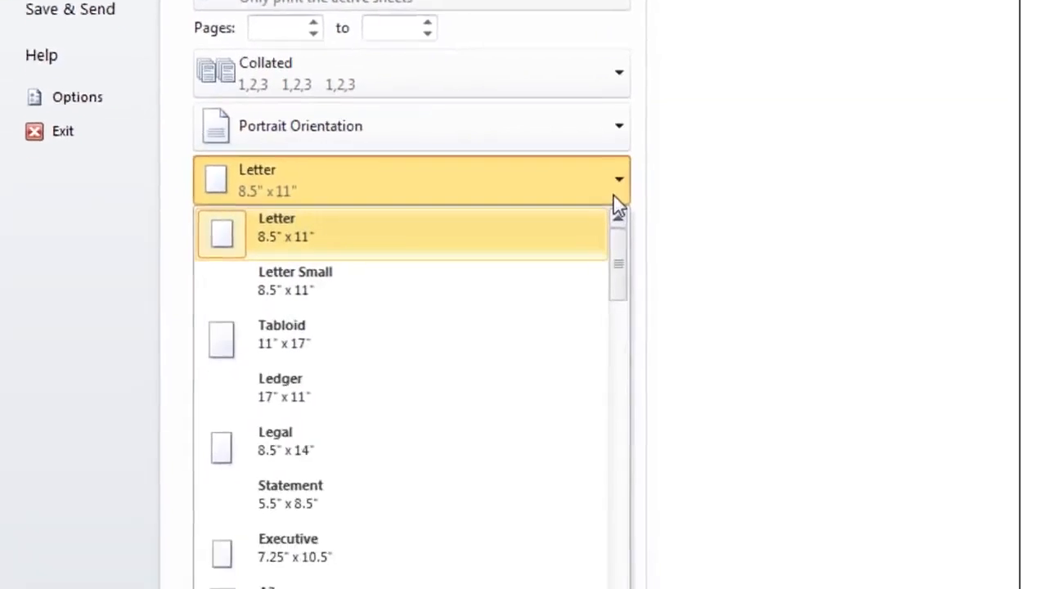
click(580, 70)
click(579, 70)
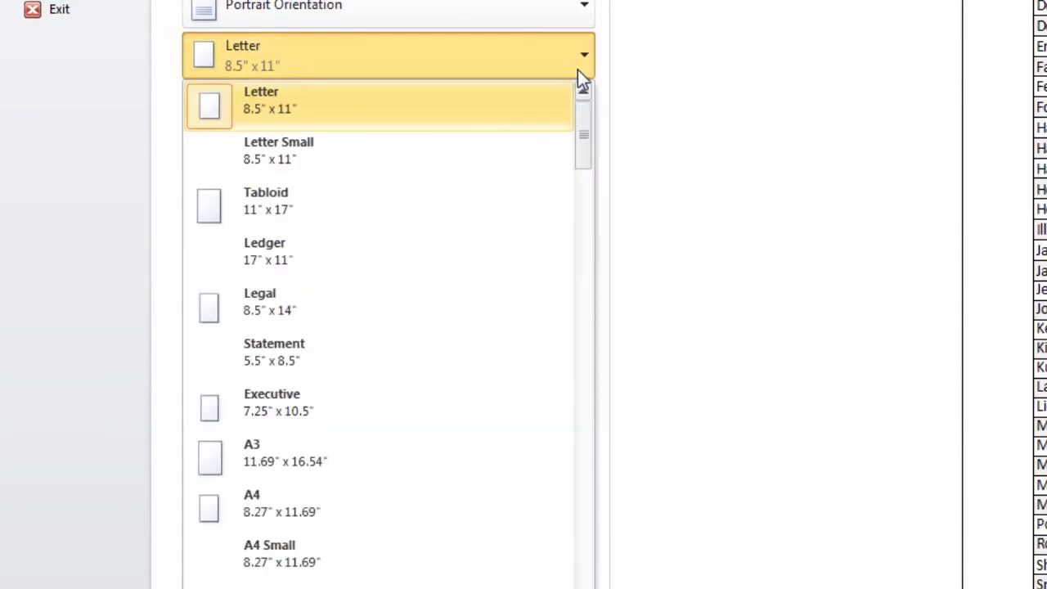
scroll(546, 271, down, 6)
drag(576, 237, 577, 99)
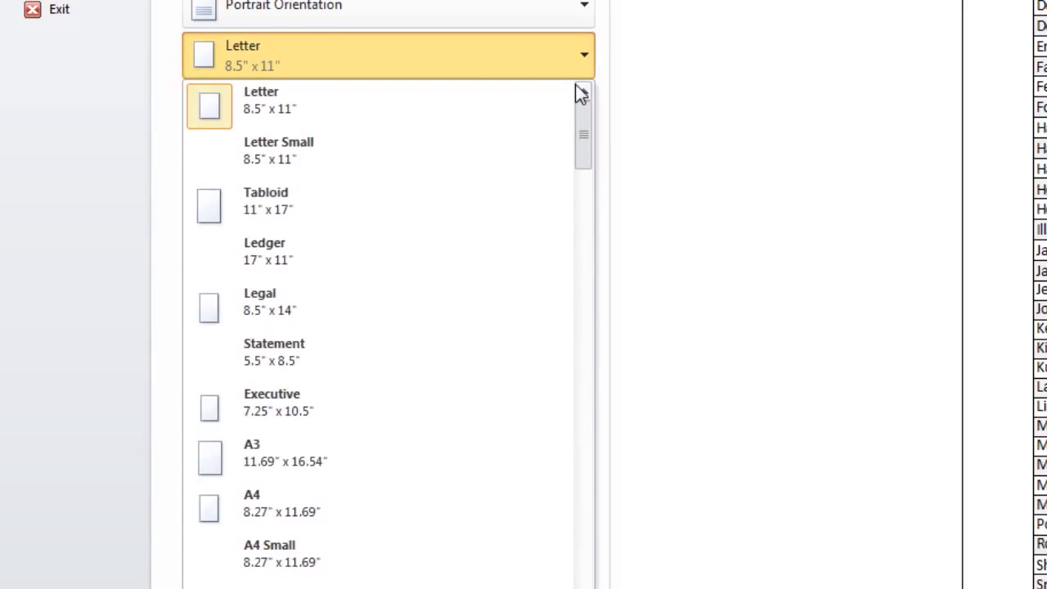
click(577, 62)
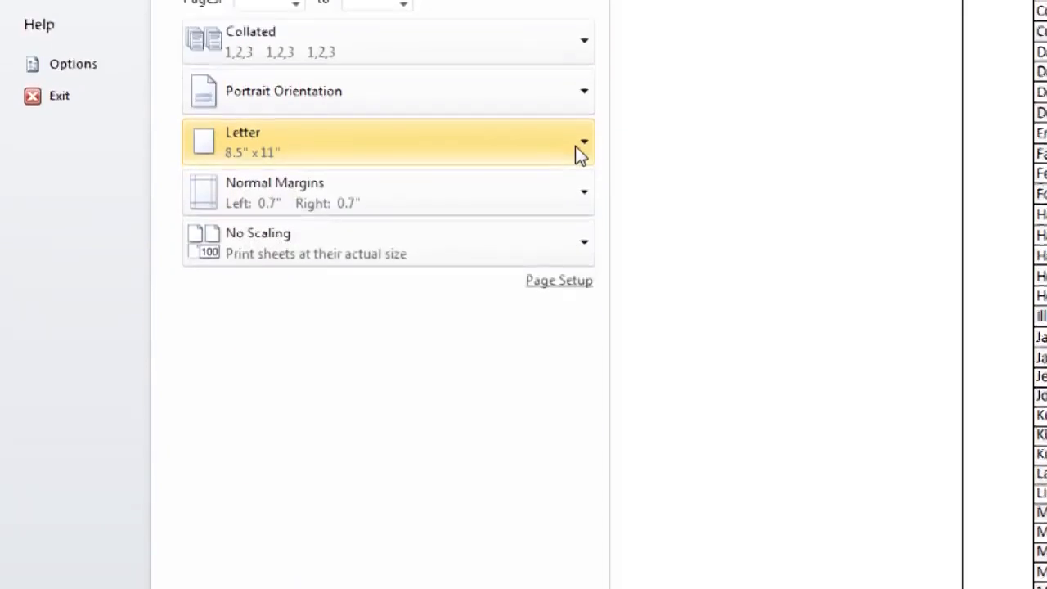
Try the Wide margins for the printout and restore the Normal margins
click(577, 280)
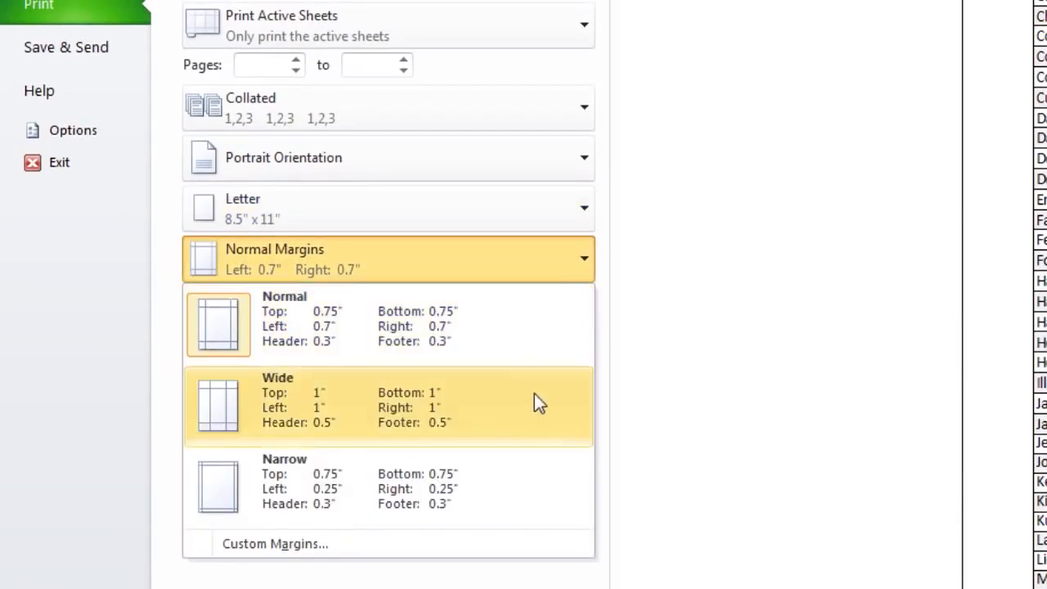
click(533, 394)
click(535, 268)
click(505, 318)
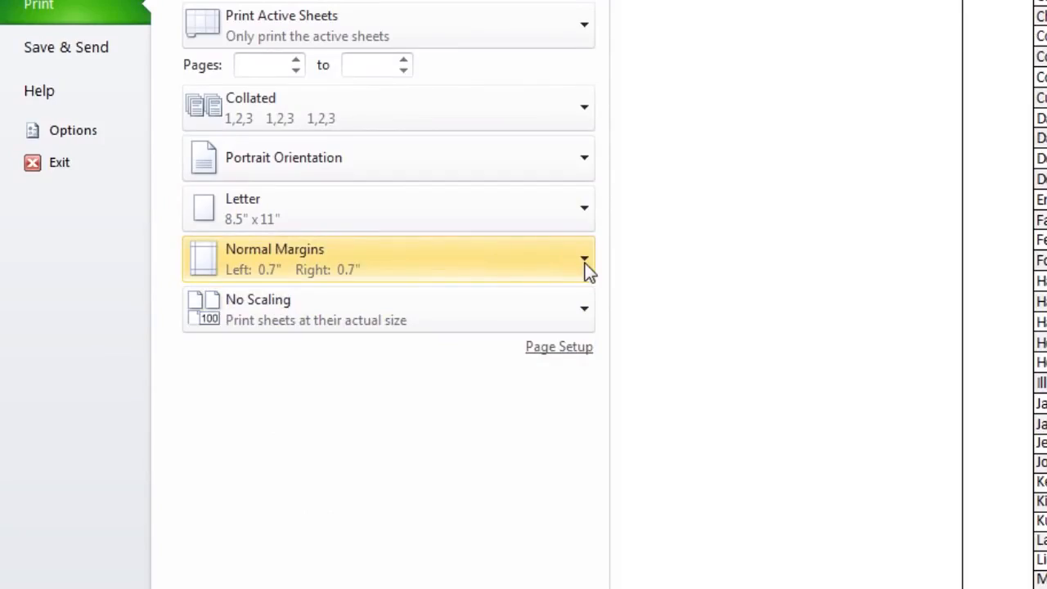
Try scaling the printout with Fit Sheet on One Page and Fit All Columns on One Page, and restore No Scaling
click(583, 309)
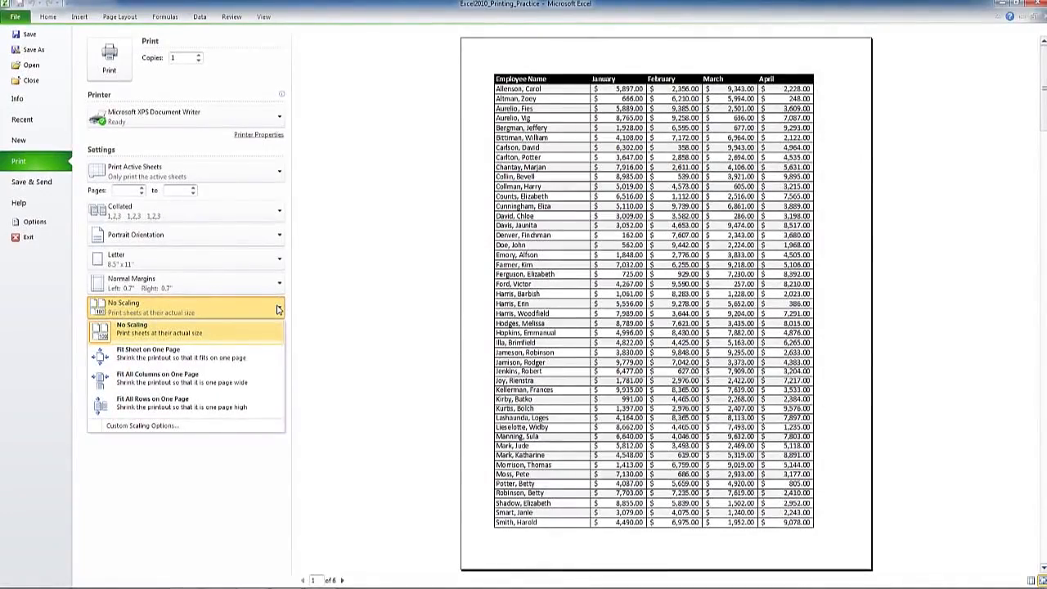
click(261, 352)
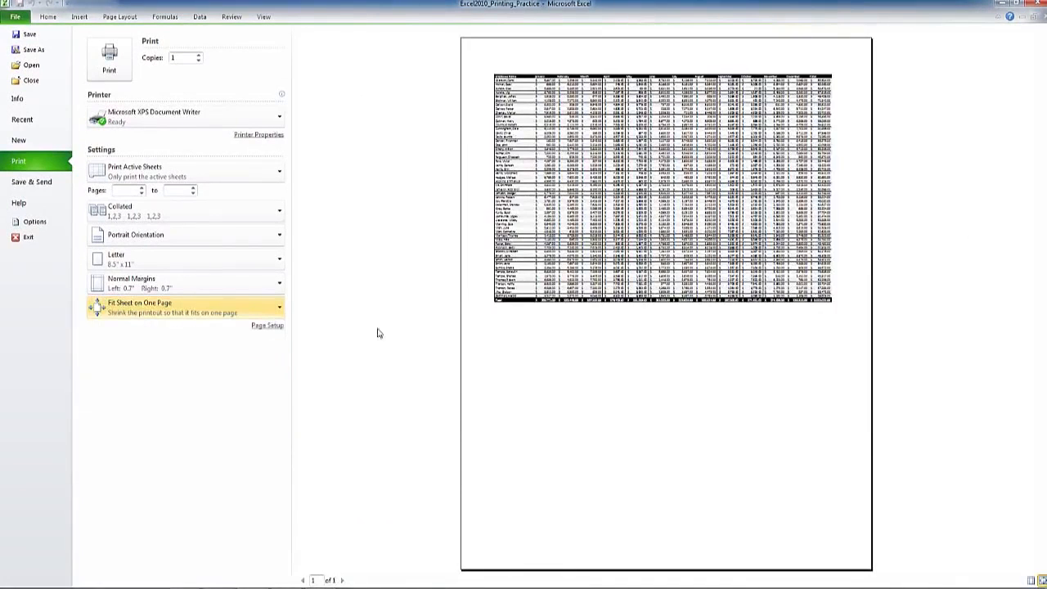
click(239, 313)
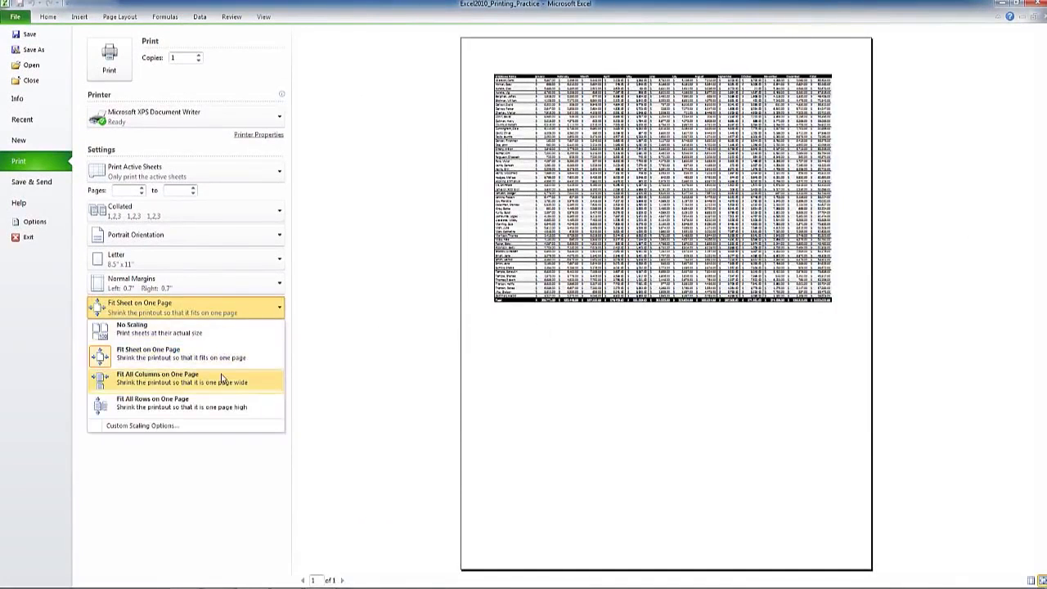
click(221, 378)
click(238, 316)
click(229, 333)
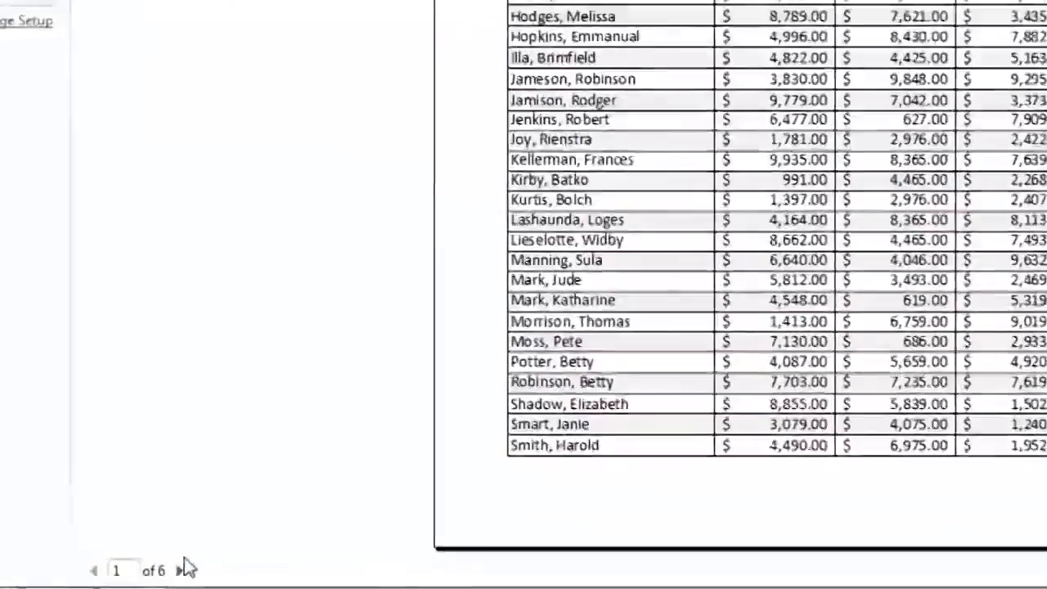
Page forward and back through the print preview to examine how the employee table is divided across the pages
click(180, 570)
click(93, 570)
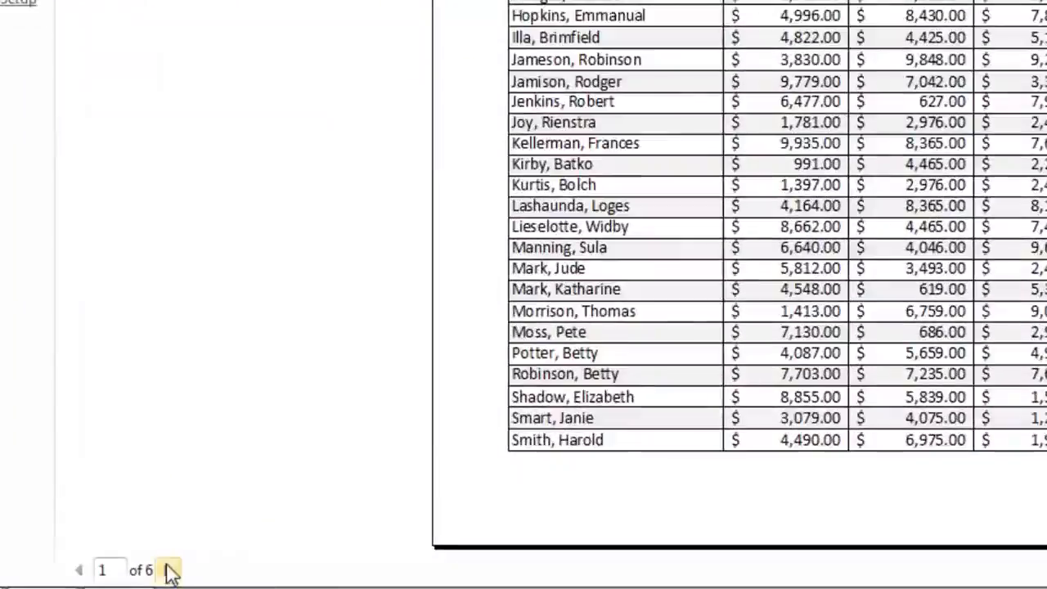
click(313, 578)
click(312, 578)
click(114, 572)
click(115, 572)
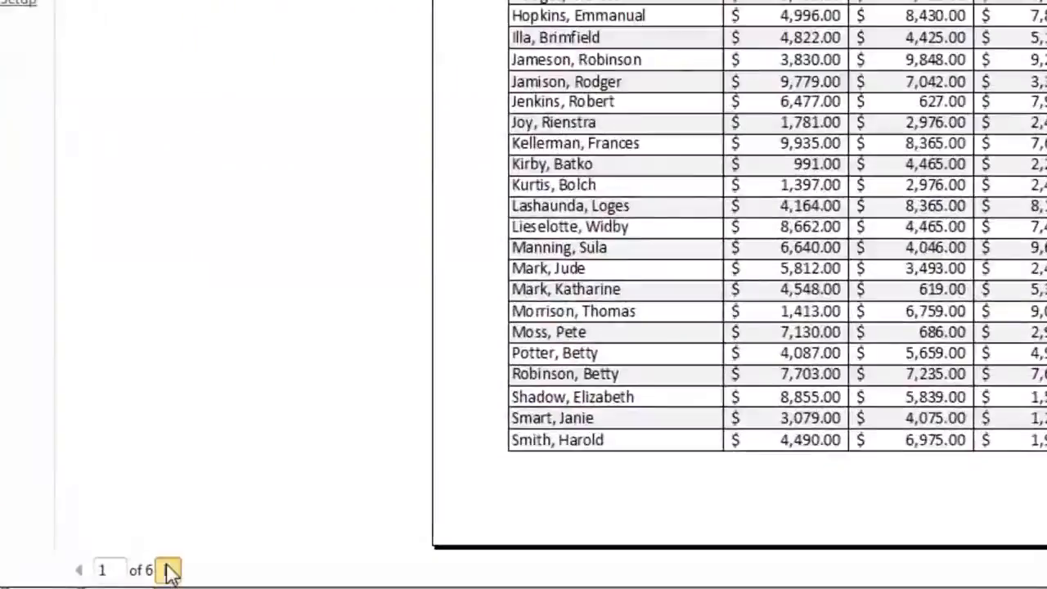
click(342, 580)
click(78, 571)
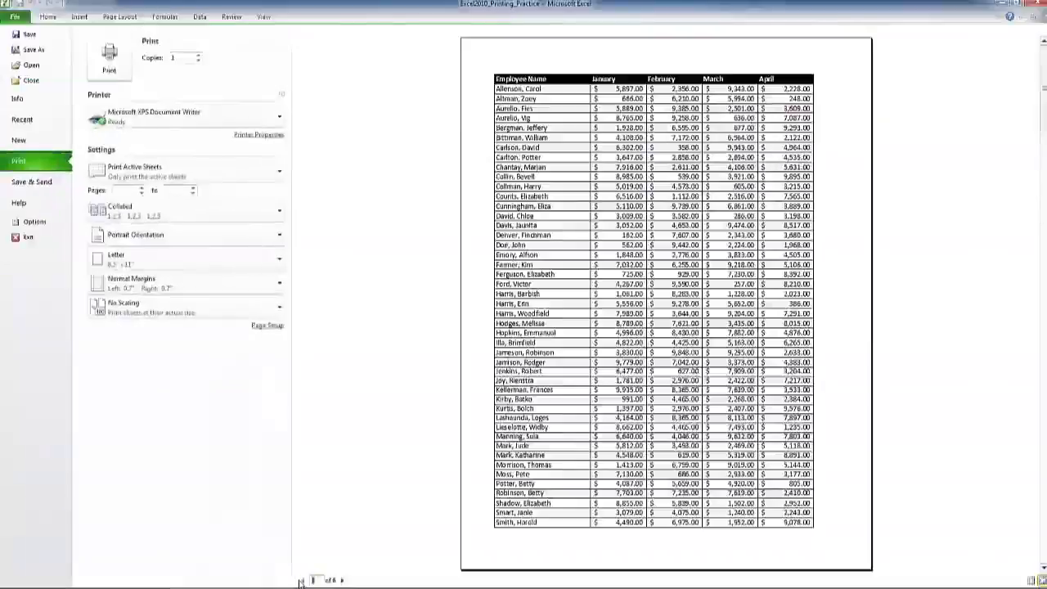
click(343, 580)
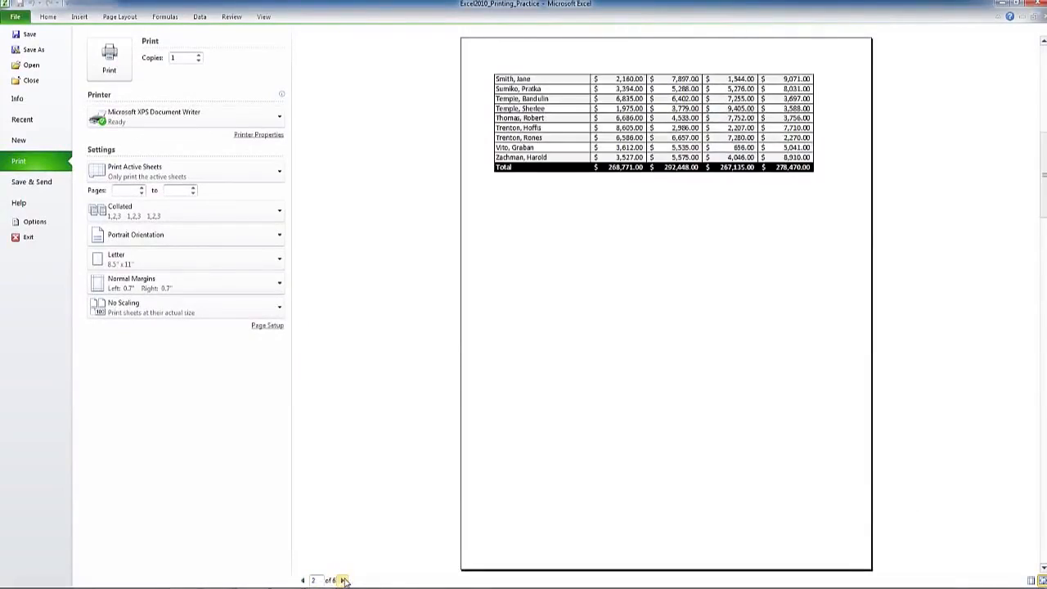
click(343, 580)
click(342, 580)
click(302, 580)
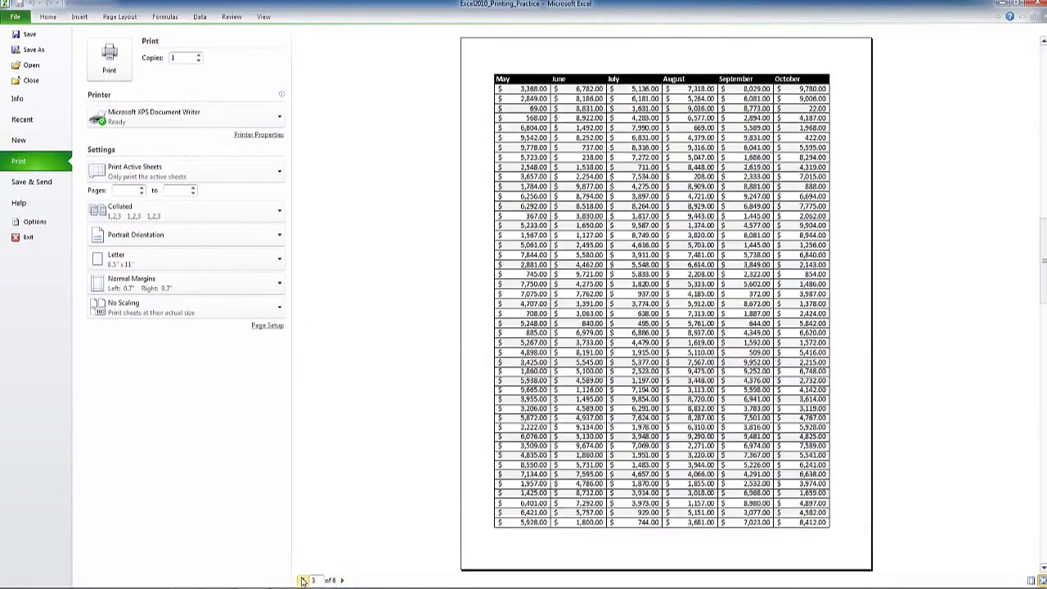
click(302, 580)
click(302, 580)
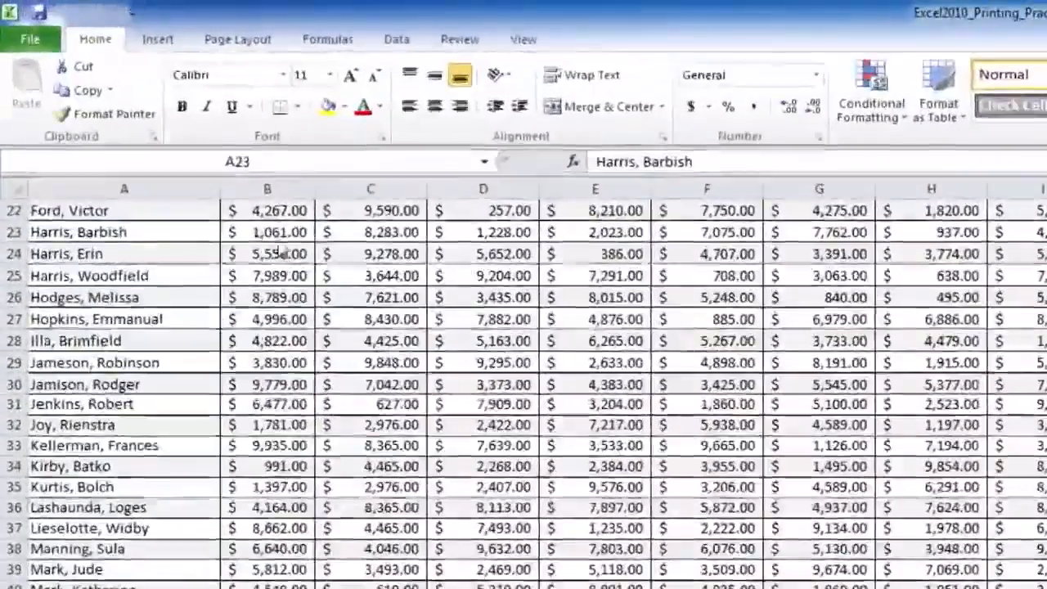
Reopen the workbook's print settings and set the page orientation to Landscape Orientation
click(29, 40)
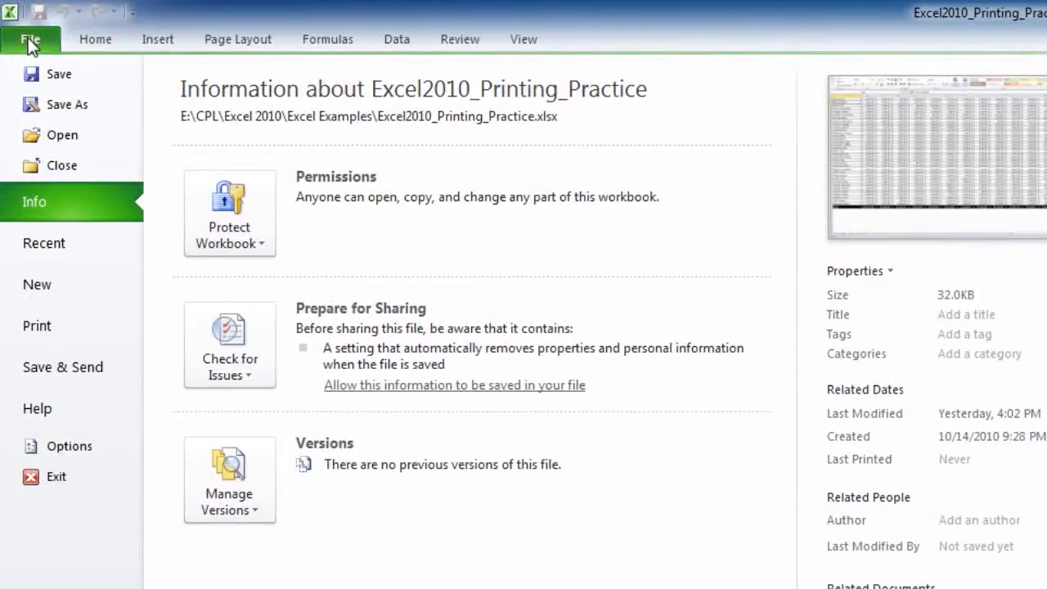
click(36, 326)
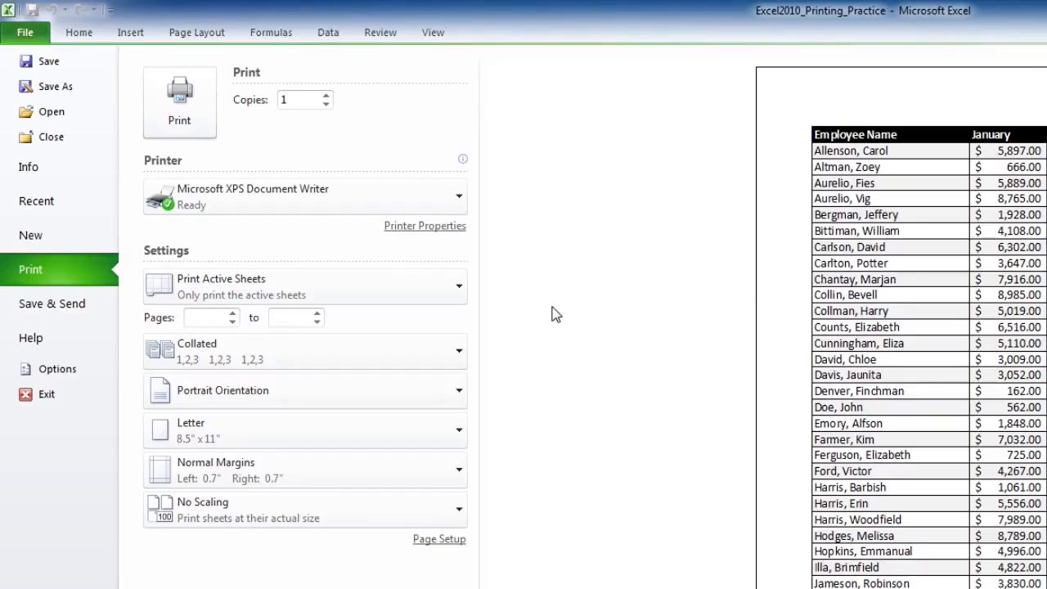
click(295, 409)
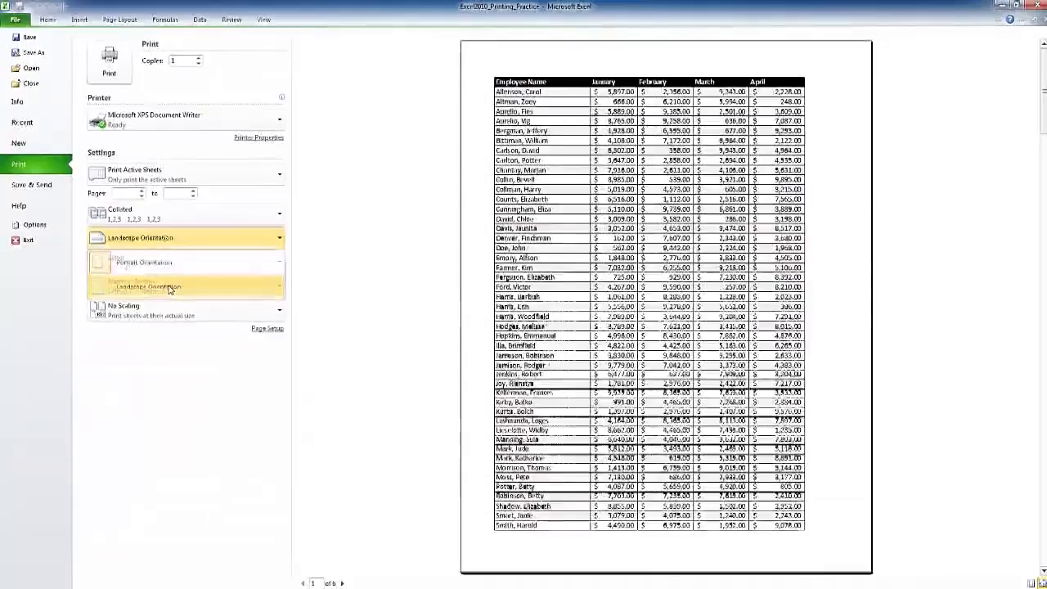
click(195, 330)
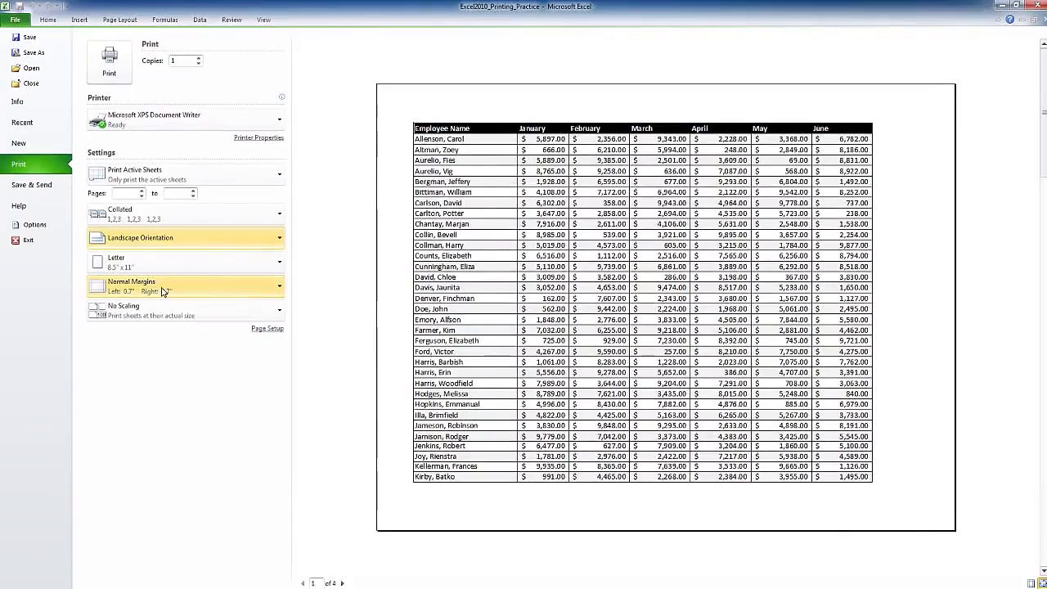
Try Portrait Orientation for the printout and restore Landscape Orientation
click(159, 237)
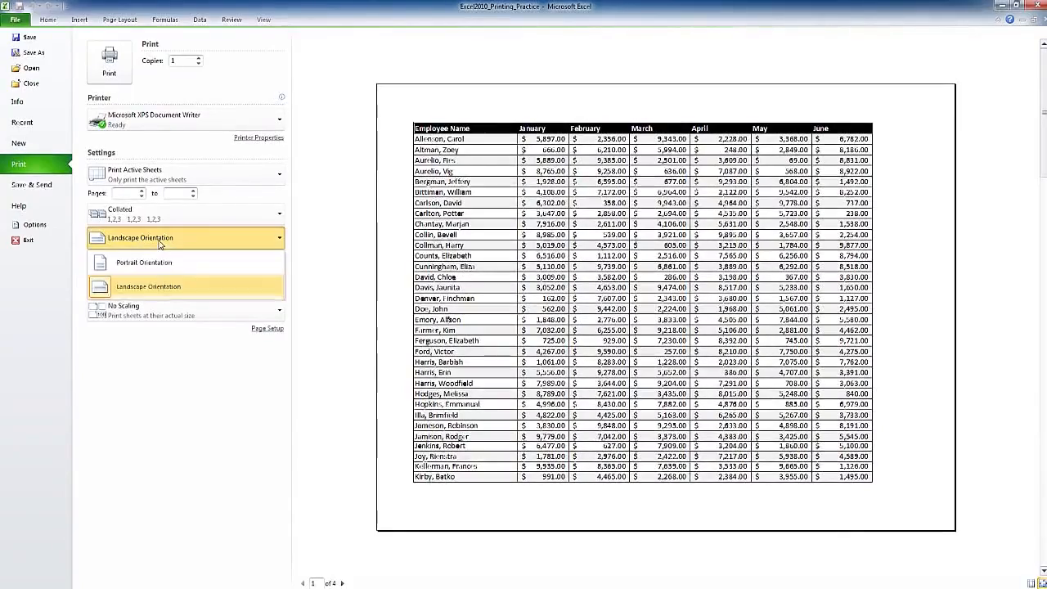
click(157, 260)
click(157, 239)
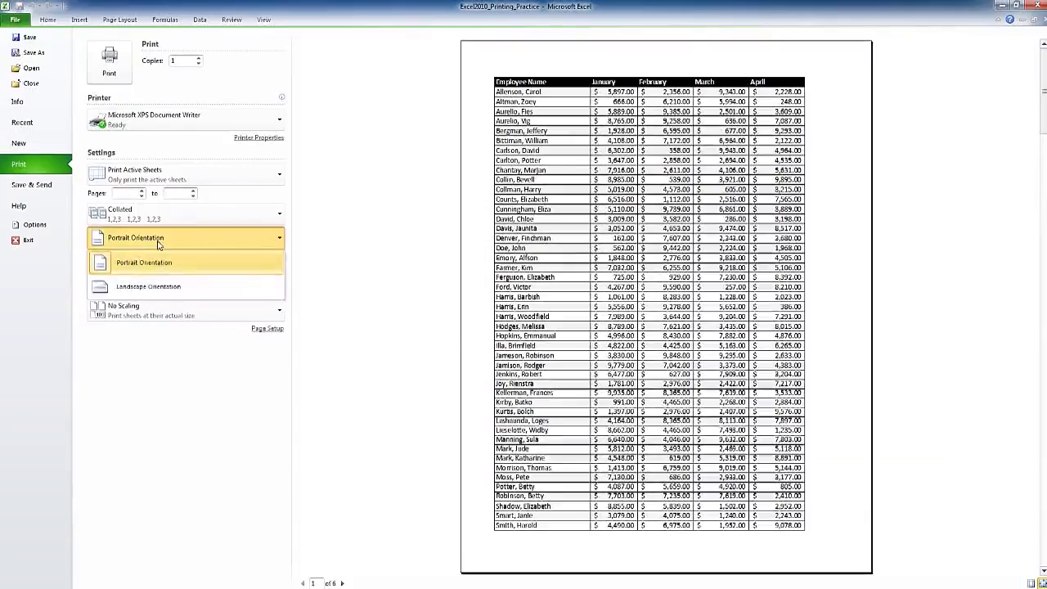
click(156, 286)
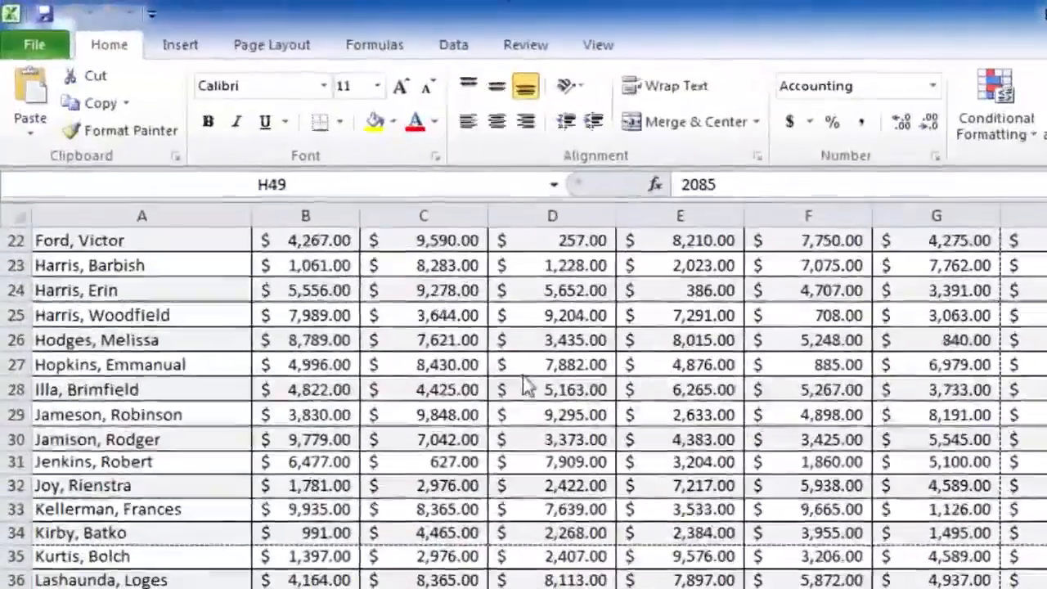
Reopen the workbook's print settings and scale the printout with Fit Sheet on One Page
click(31, 46)
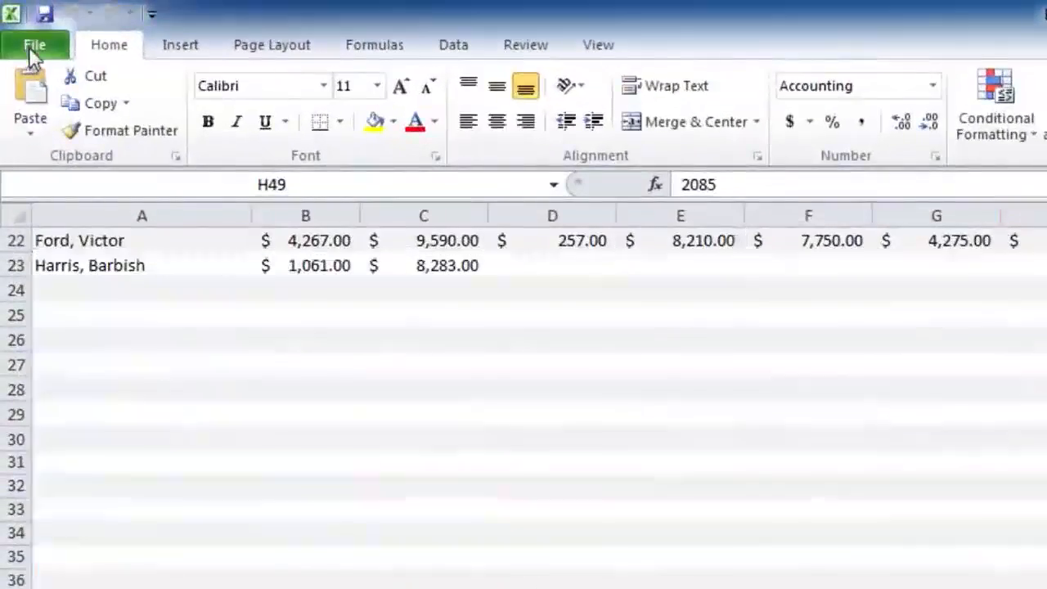
click(54, 378)
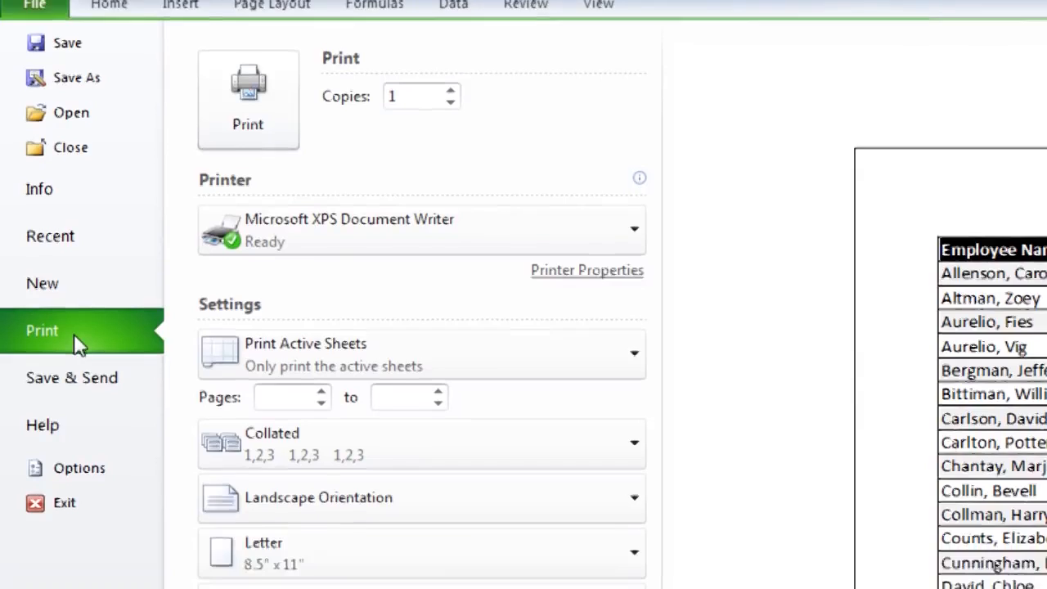
click(358, 304)
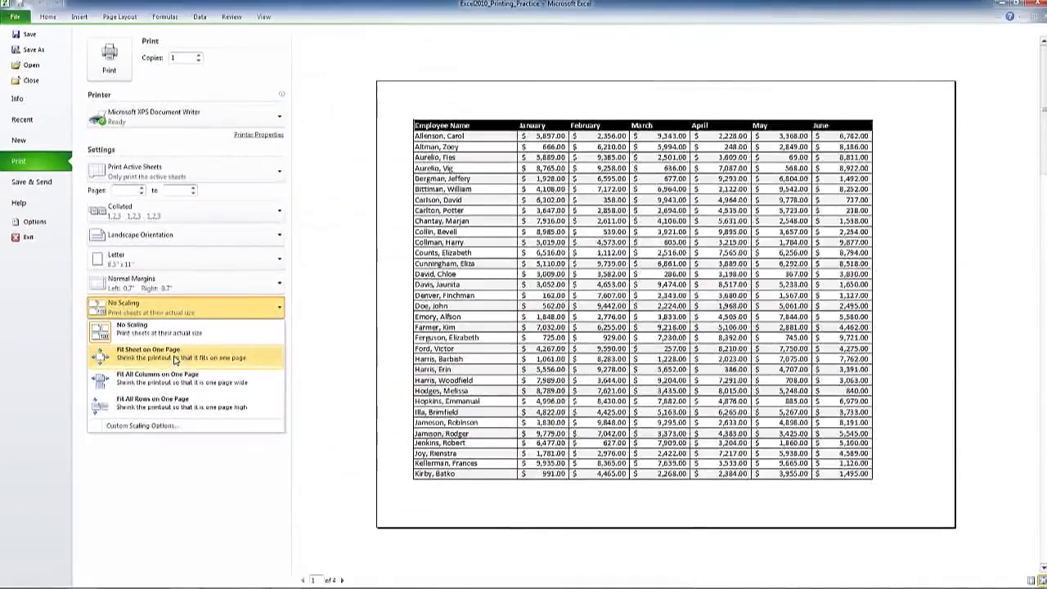
click(394, 400)
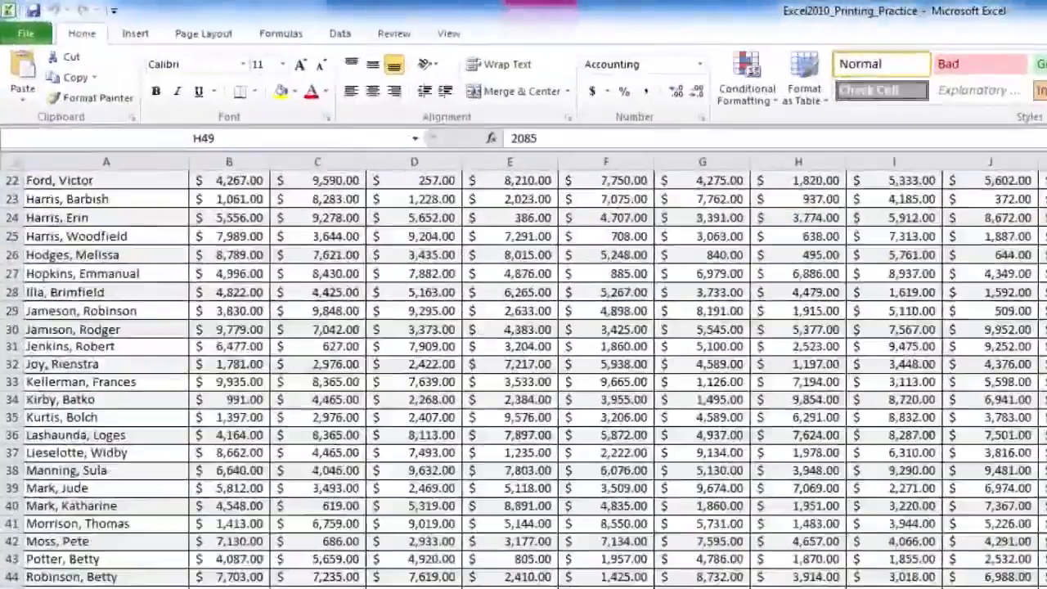
Open the print preview again and display the adjustable margin guides on the page
click(27, 36)
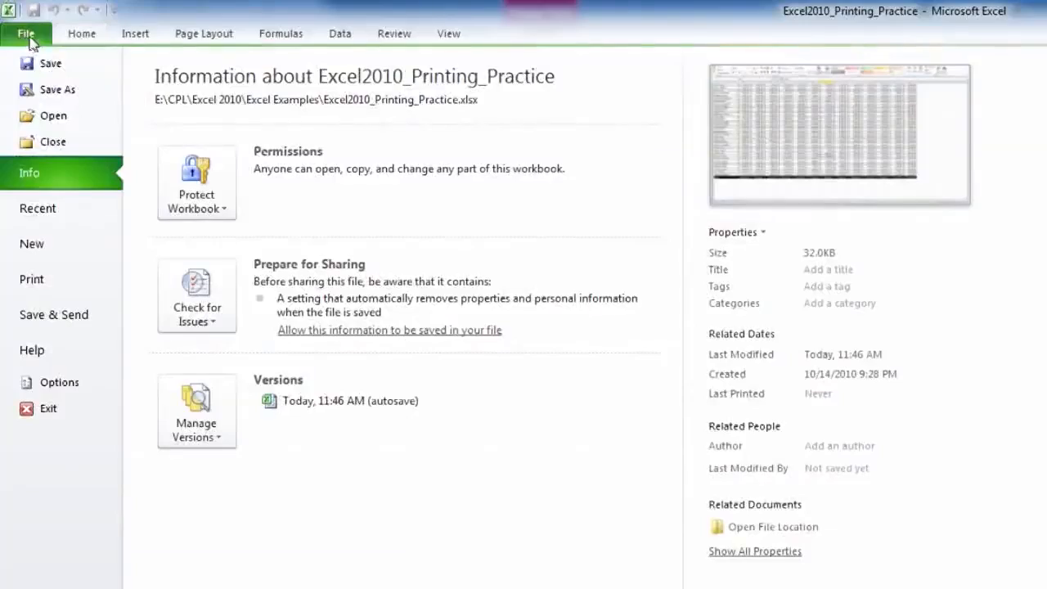
click(32, 281)
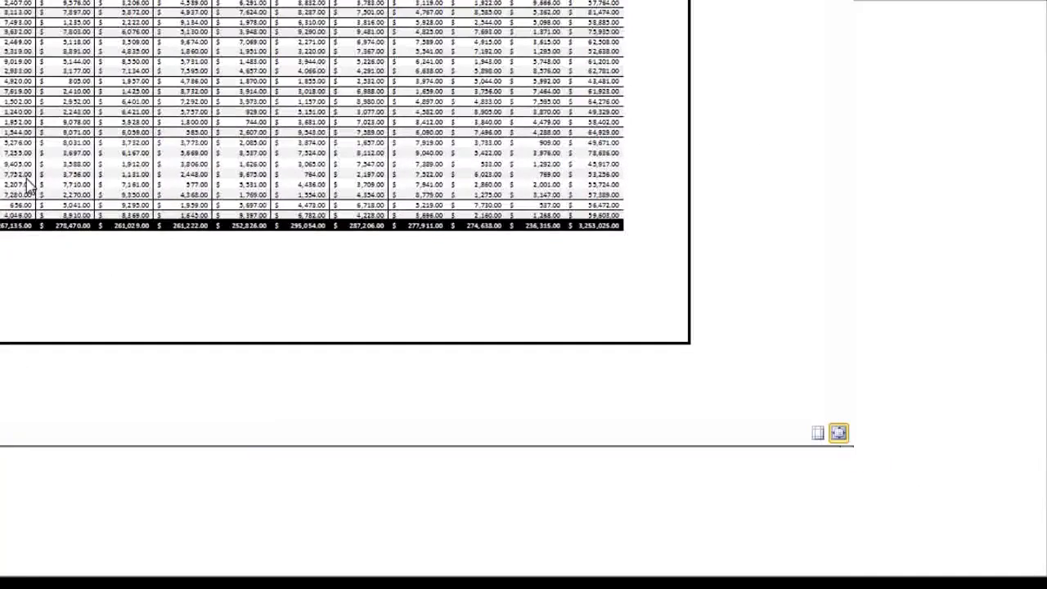
click(818, 436)
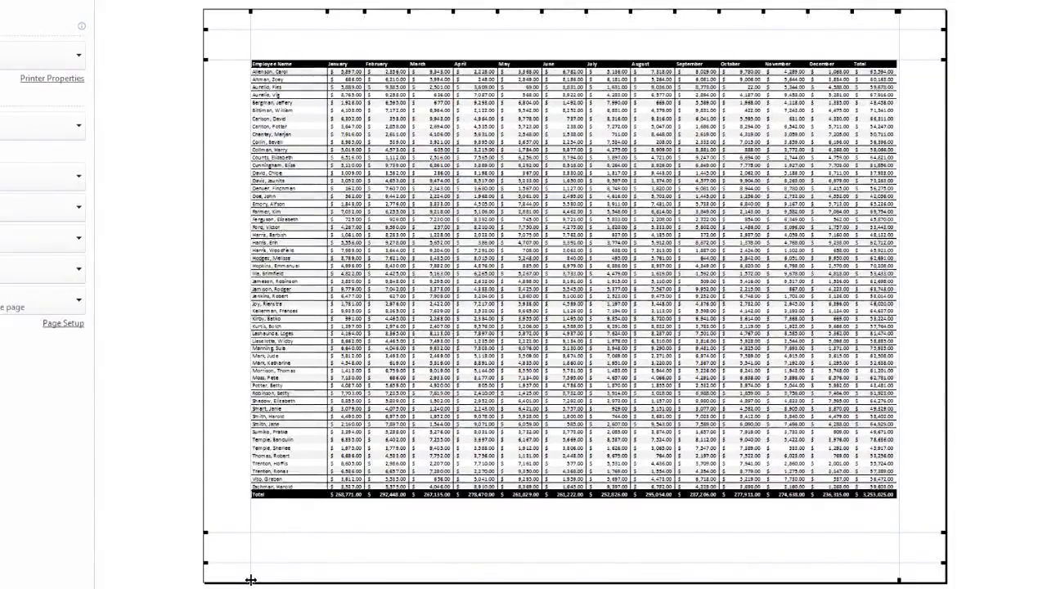
Widen the left, right and top page margins by moving their guides in the print preview
drag(251, 580, 328, 582)
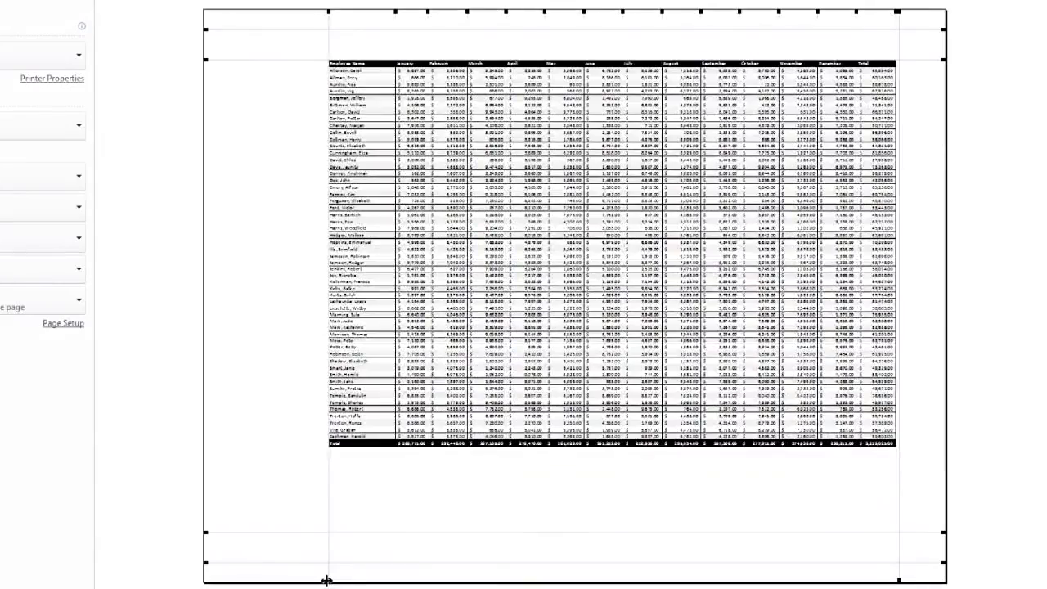
drag(898, 579, 855, 582)
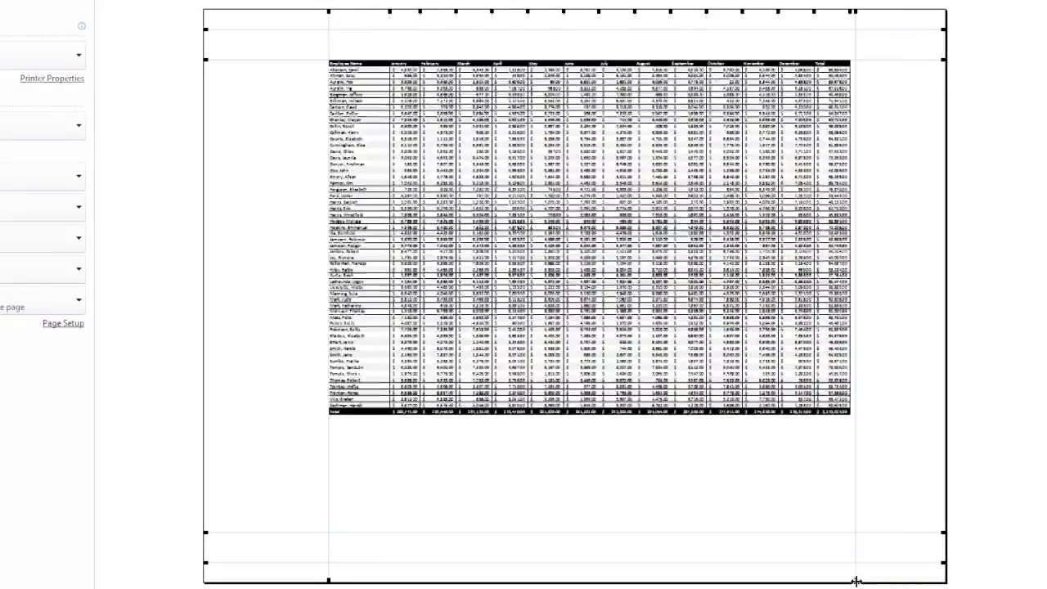
drag(329, 581, 284, 581)
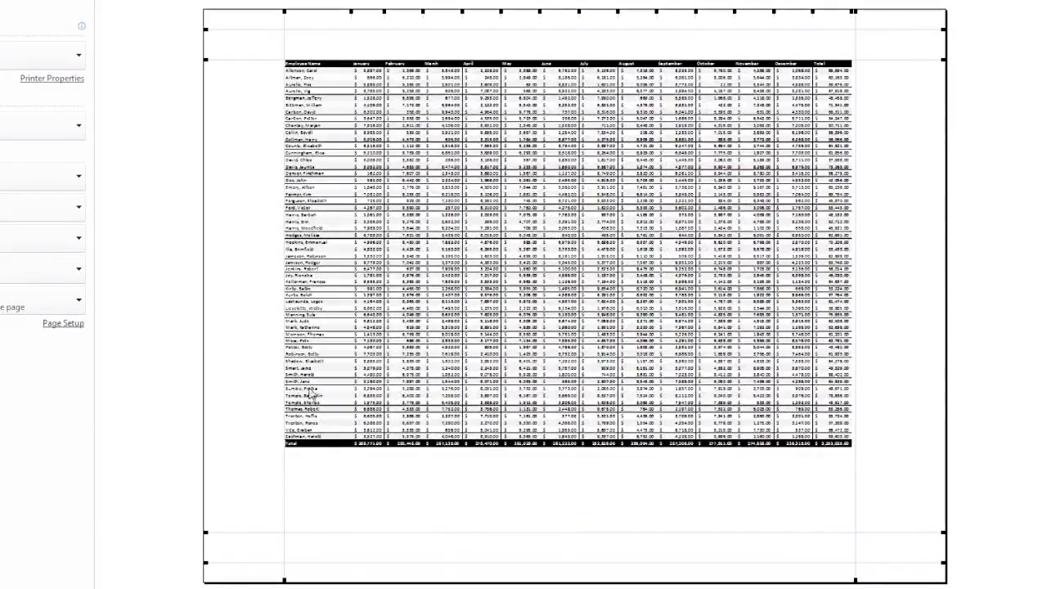
drag(205, 59, 204, 84)
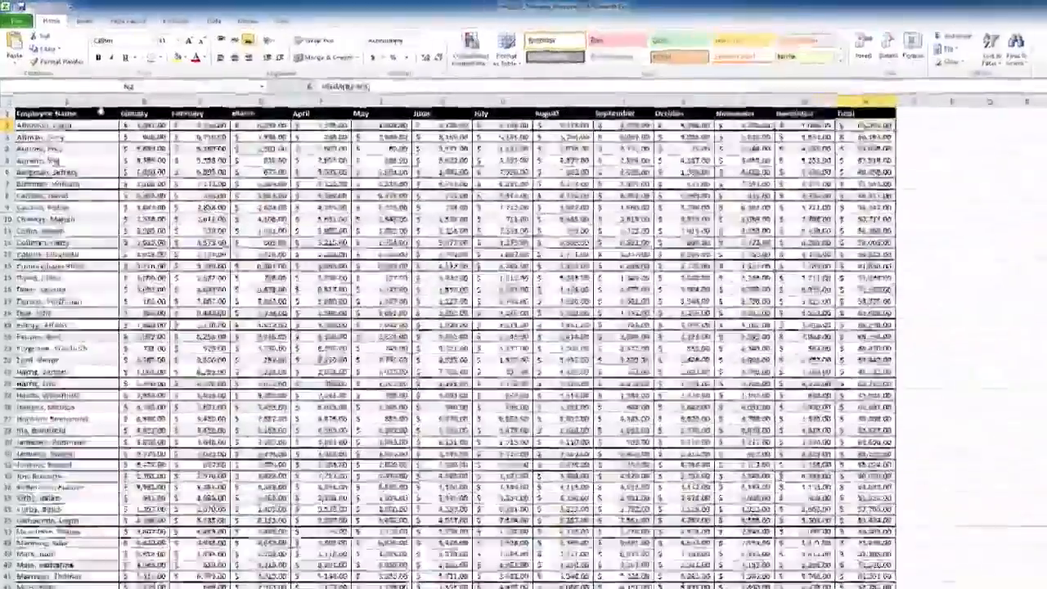
Select the Employee Name header cell and look through the employee table's rows to see how the headings behave while scrolling
click(85, 105)
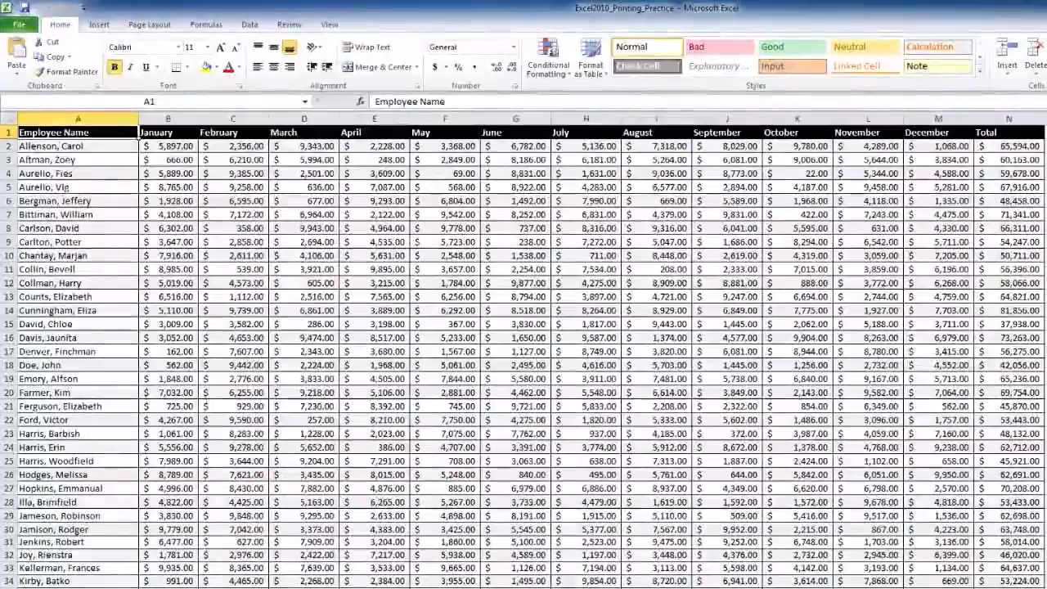
scroll(139, 139, down, 6)
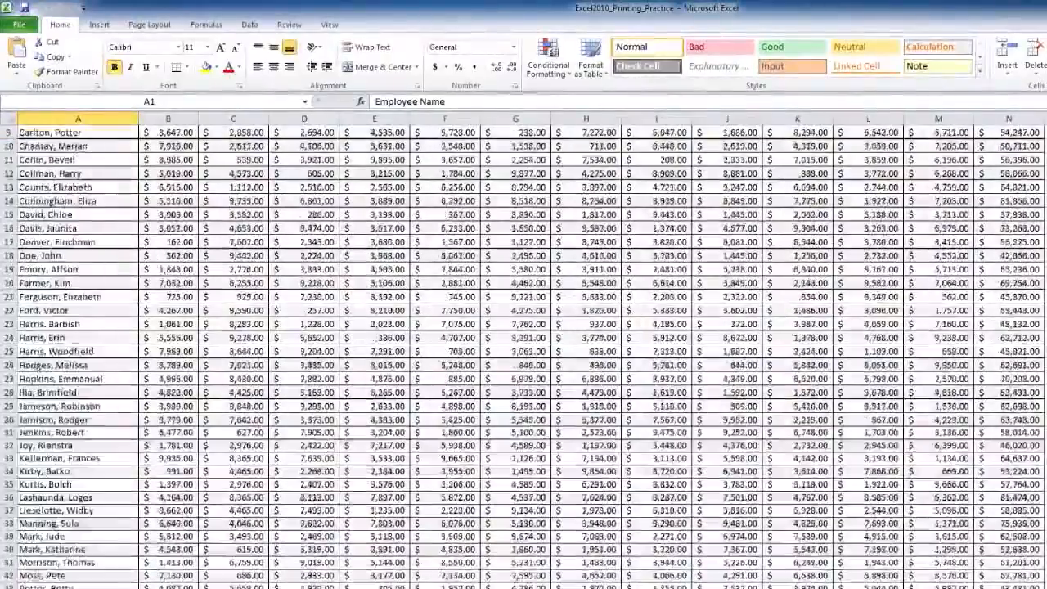
scroll(139, 139, up, 6)
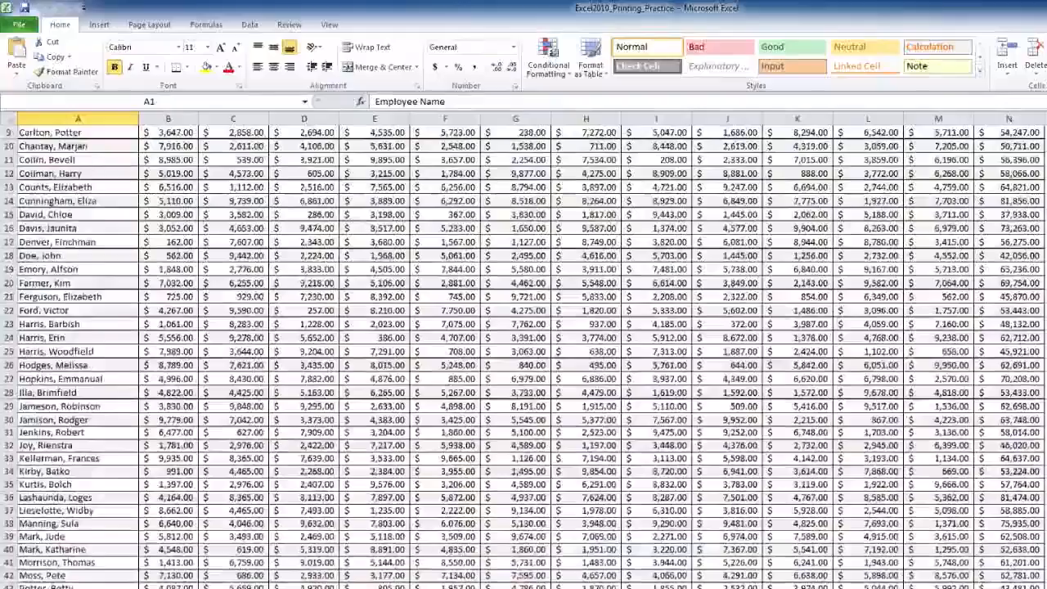
scroll(139, 138, down, 4)
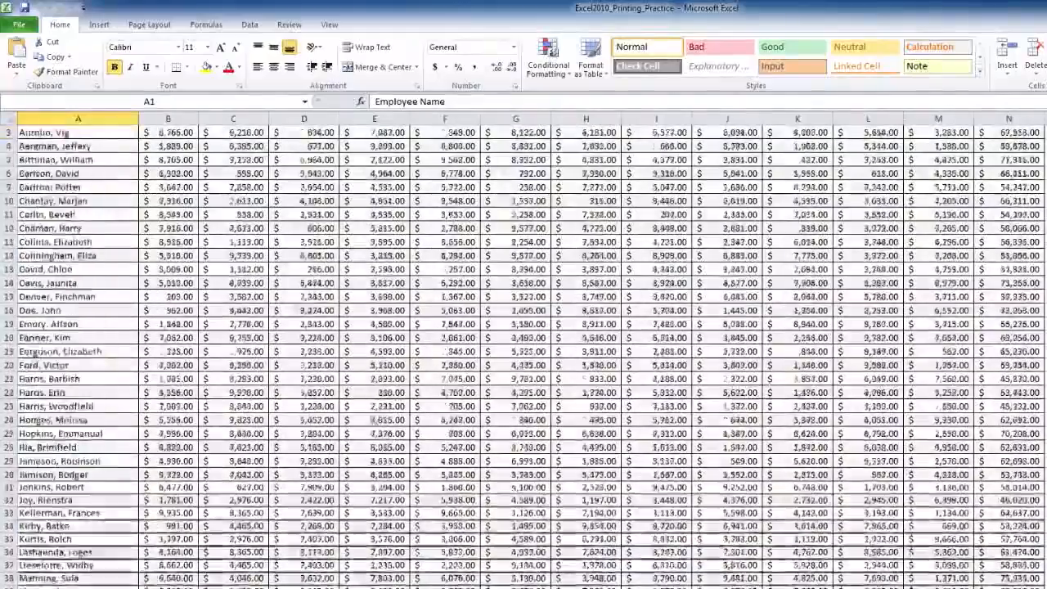
scroll(524, 351, down, 8)
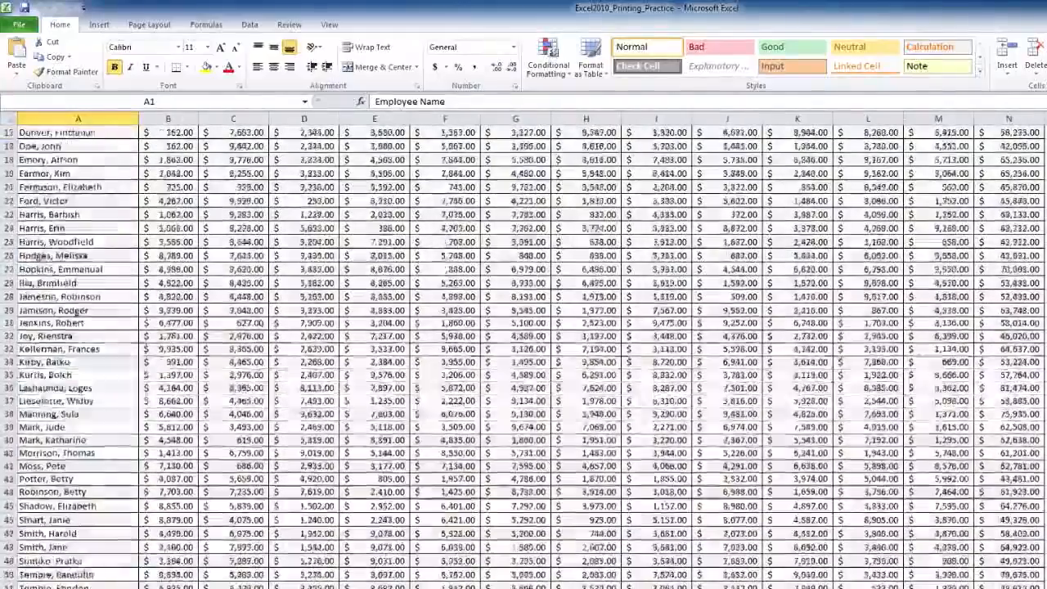
scroll(523, 352, down, 1)
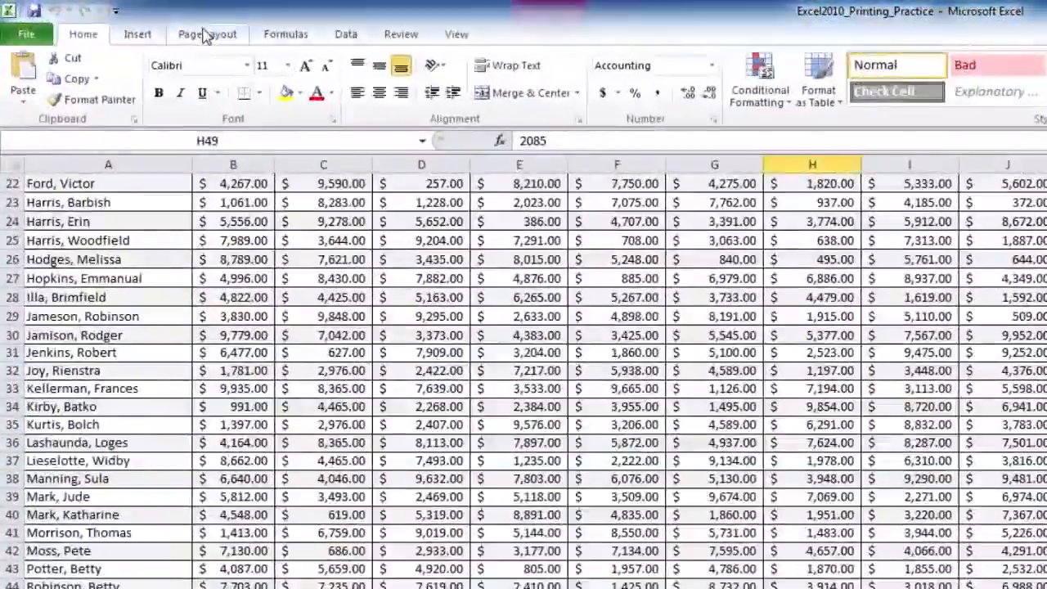
Set rows $1:$6 as the print title rows to repeat at the top of each printed page
click(204, 35)
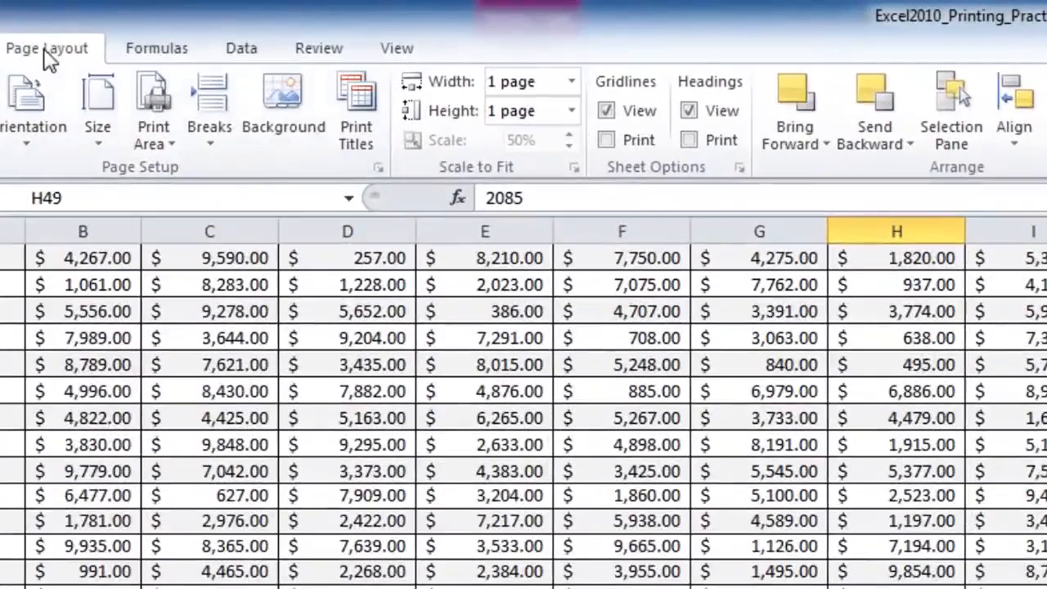
click(358, 146)
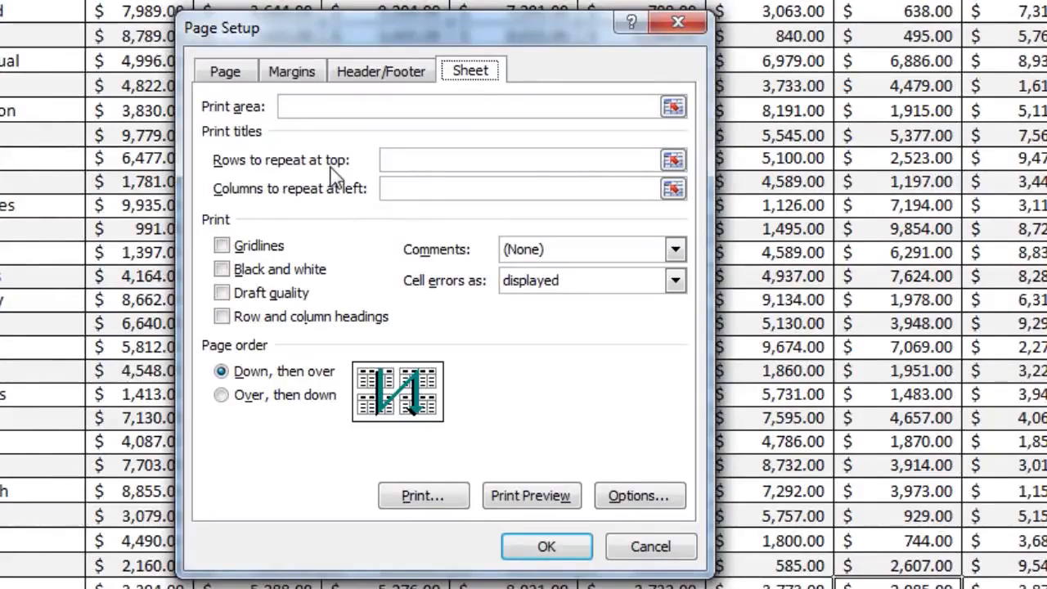
click(672, 161)
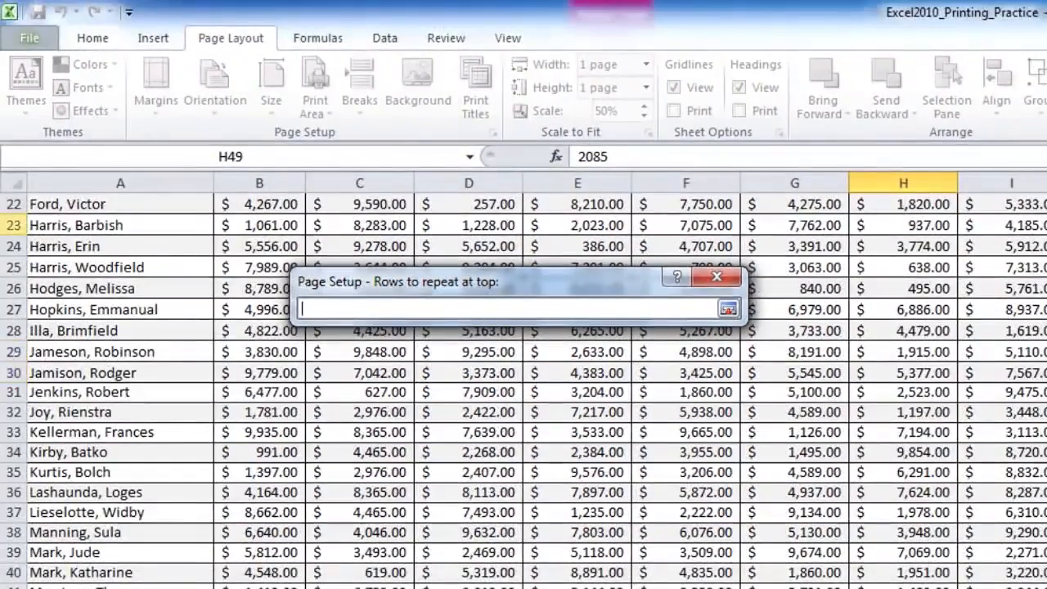
scroll(80, 292, up, 4)
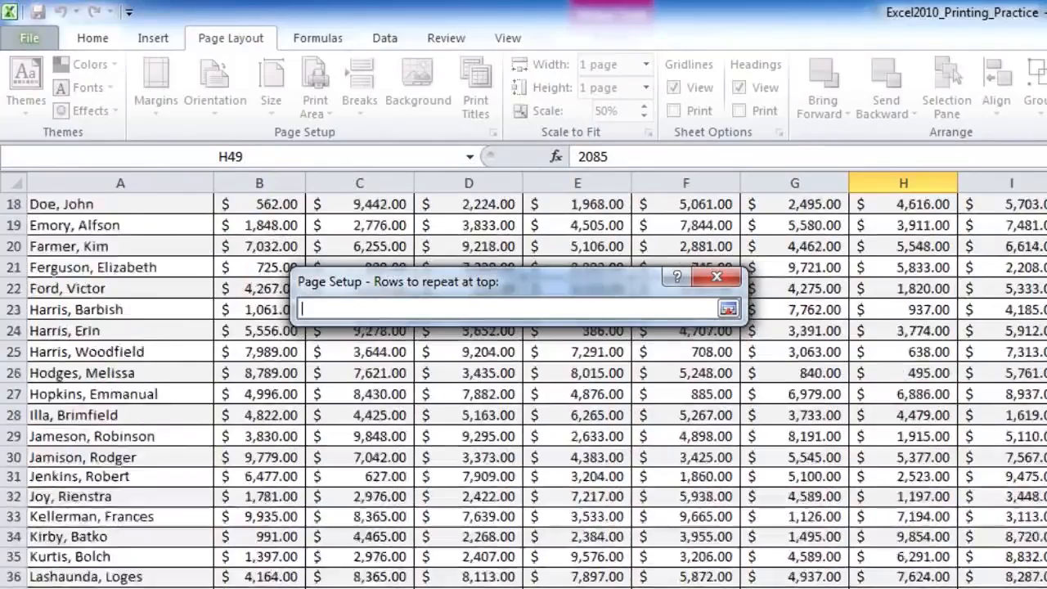
scroll(79, 292, up, 3)
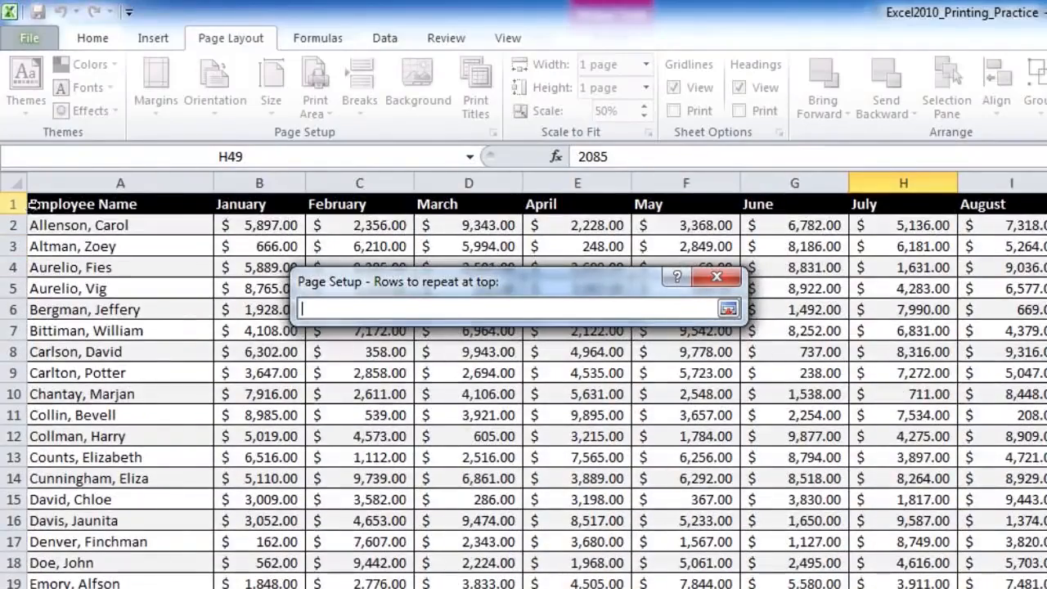
click(15, 206)
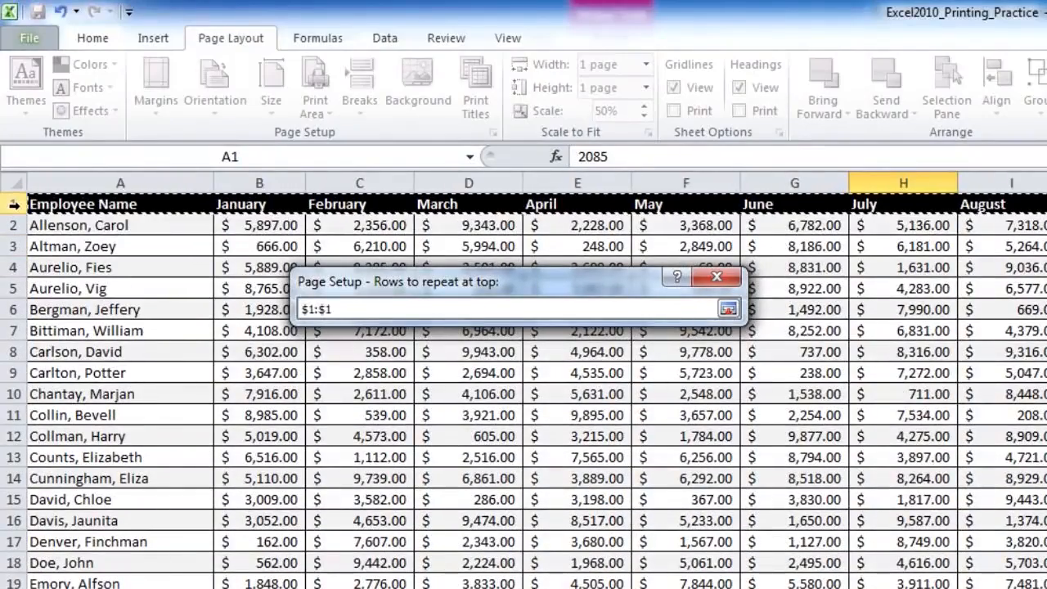
drag(13, 204, 14, 295)
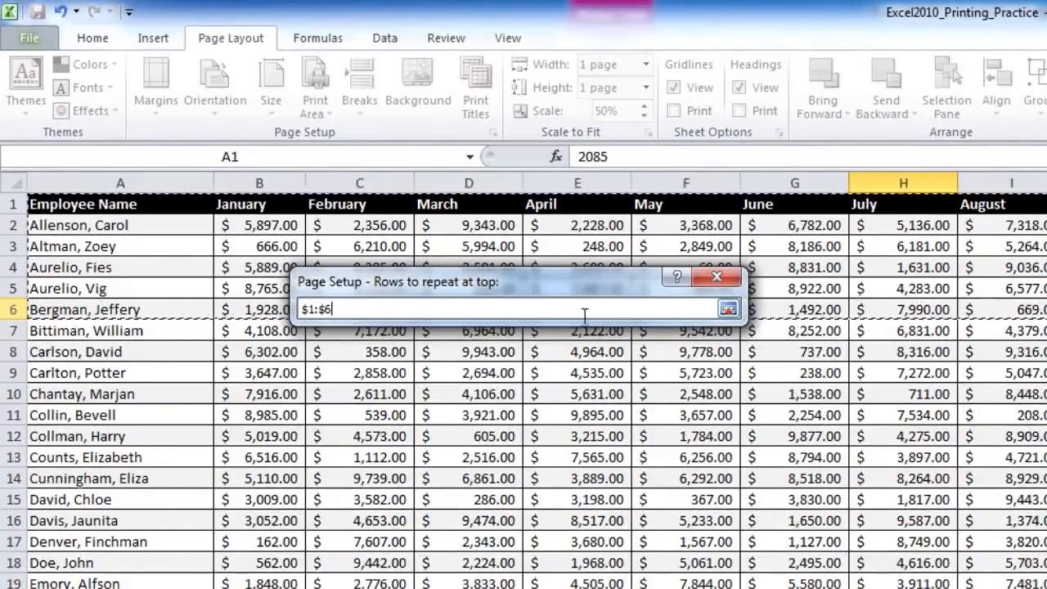
click(728, 309)
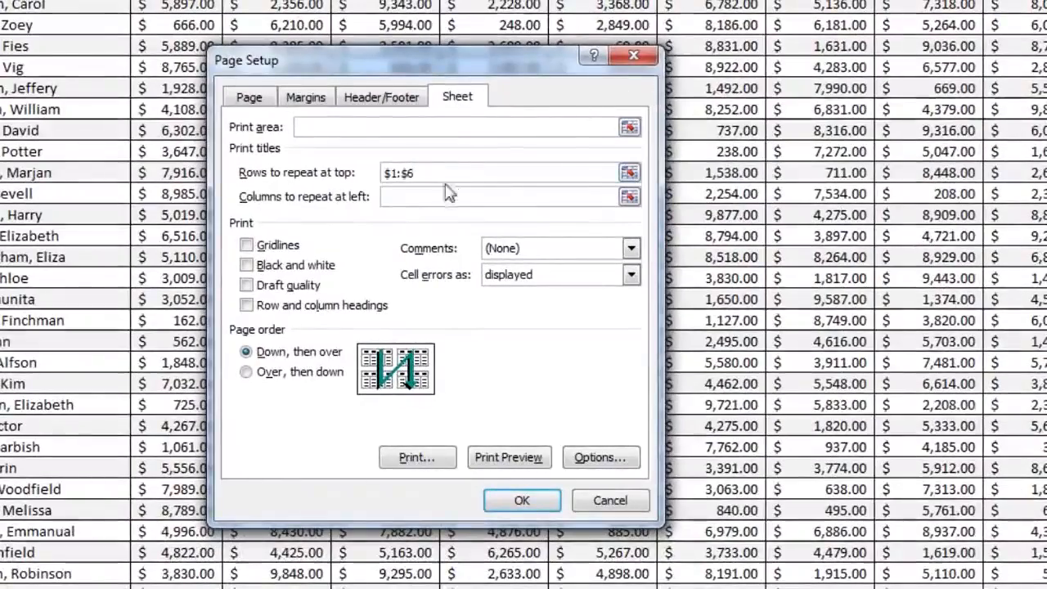
Set columns $A:$E to repeat at the left of each printed page, apply the page setup and open the print preview
click(629, 196)
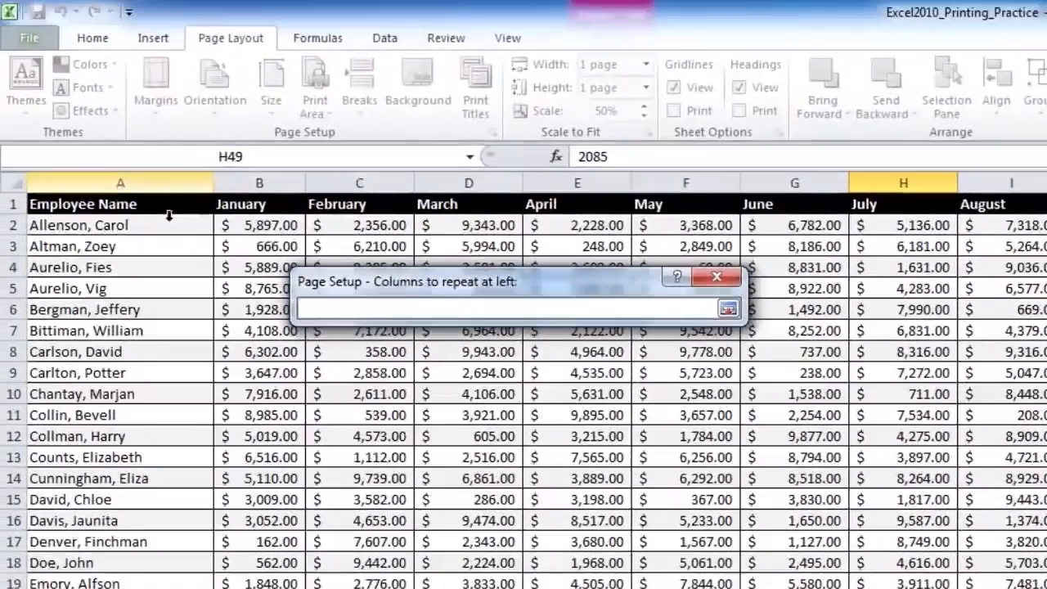
drag(52, 72, 279, 68)
drag(321, 180, 630, 182)
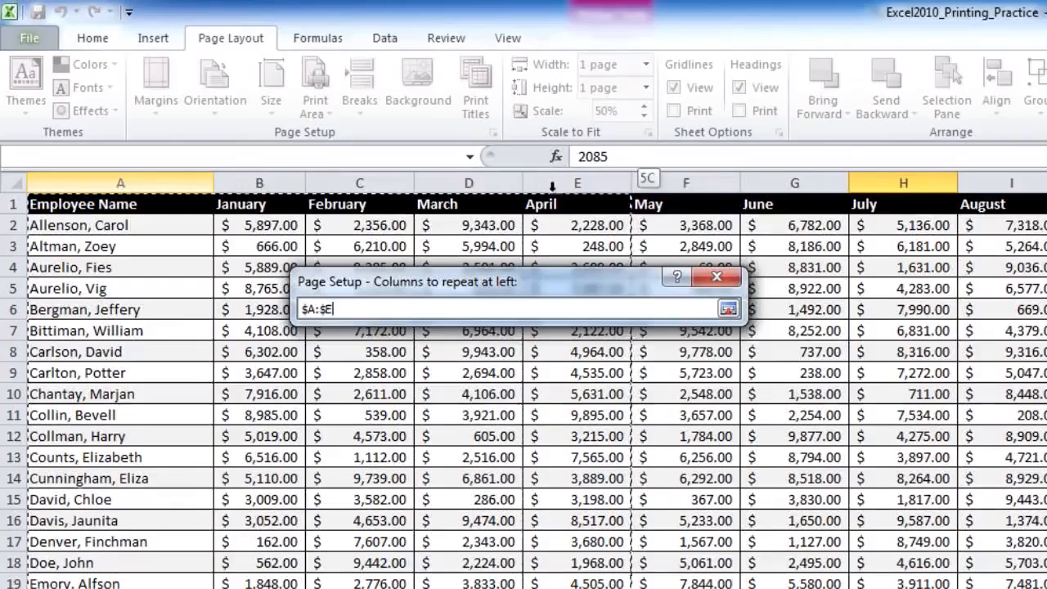
click(728, 309)
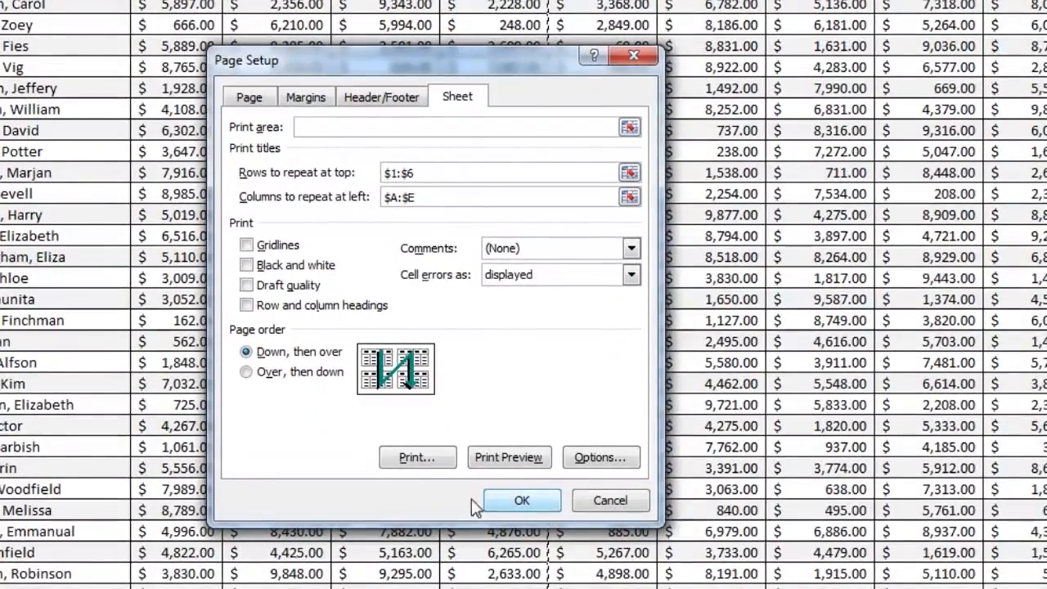
click(524, 500)
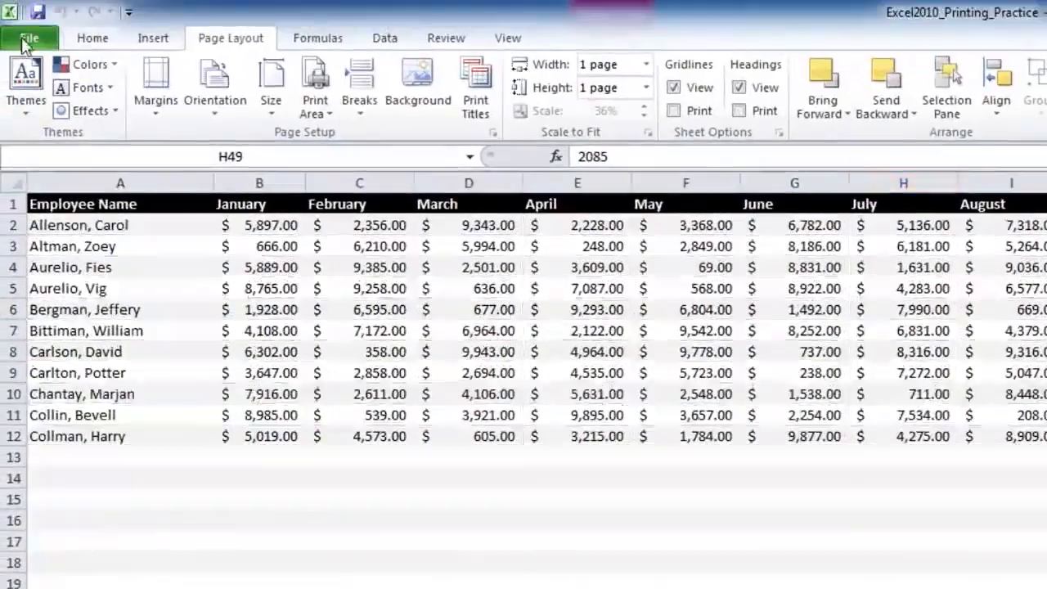
click(25, 41)
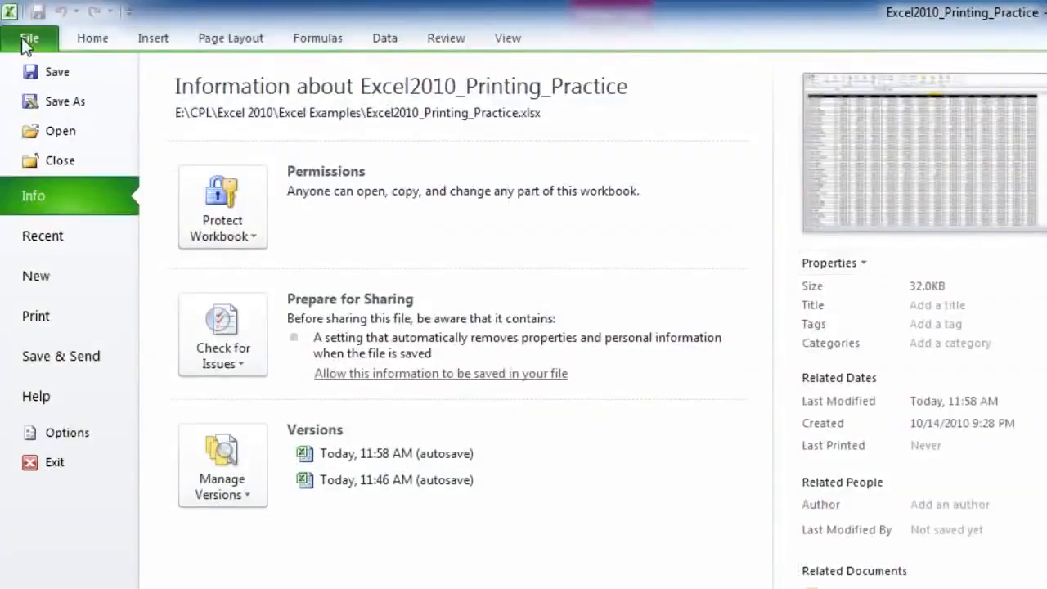
click(30, 313)
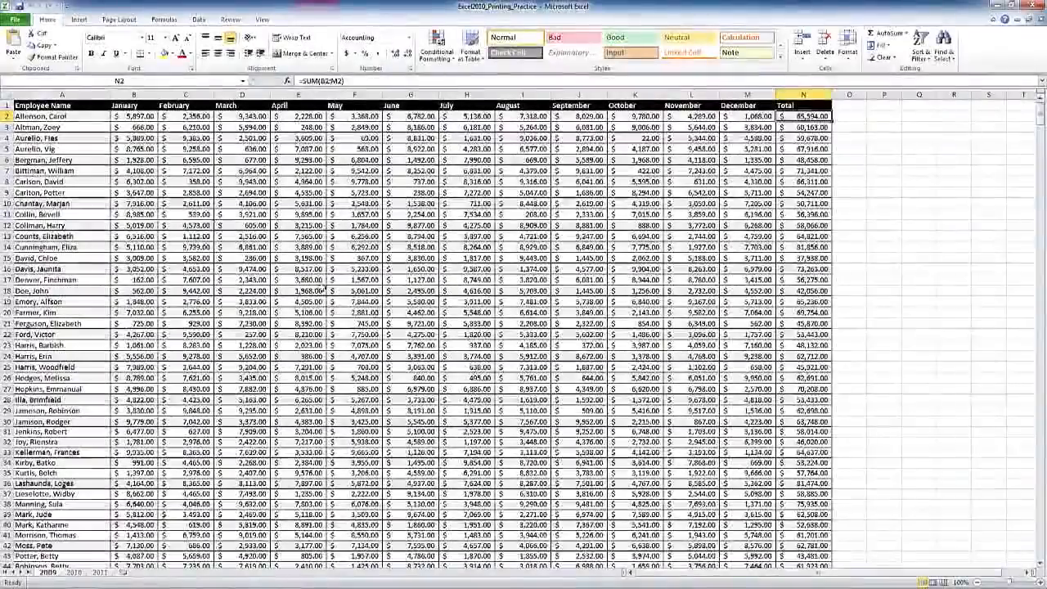
Insert a page break before the February column and open the print preview
click(125, 22)
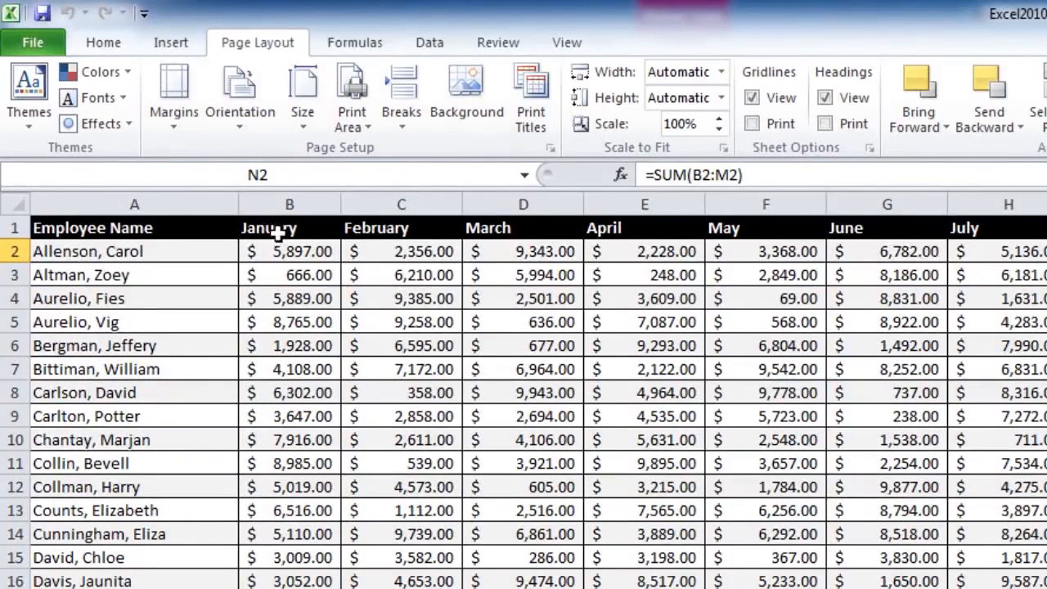
click(291, 204)
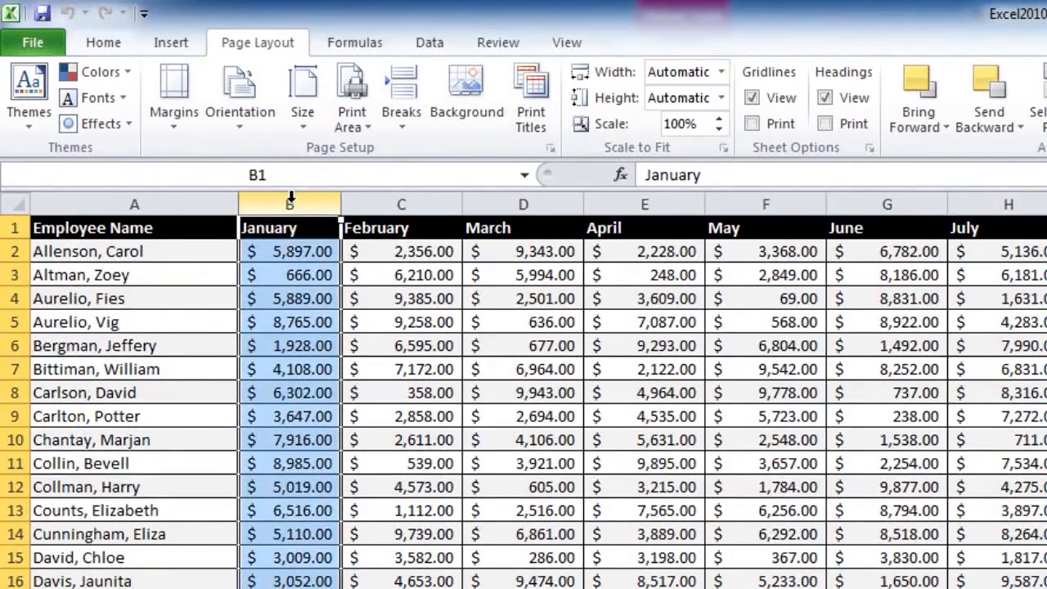
click(405, 203)
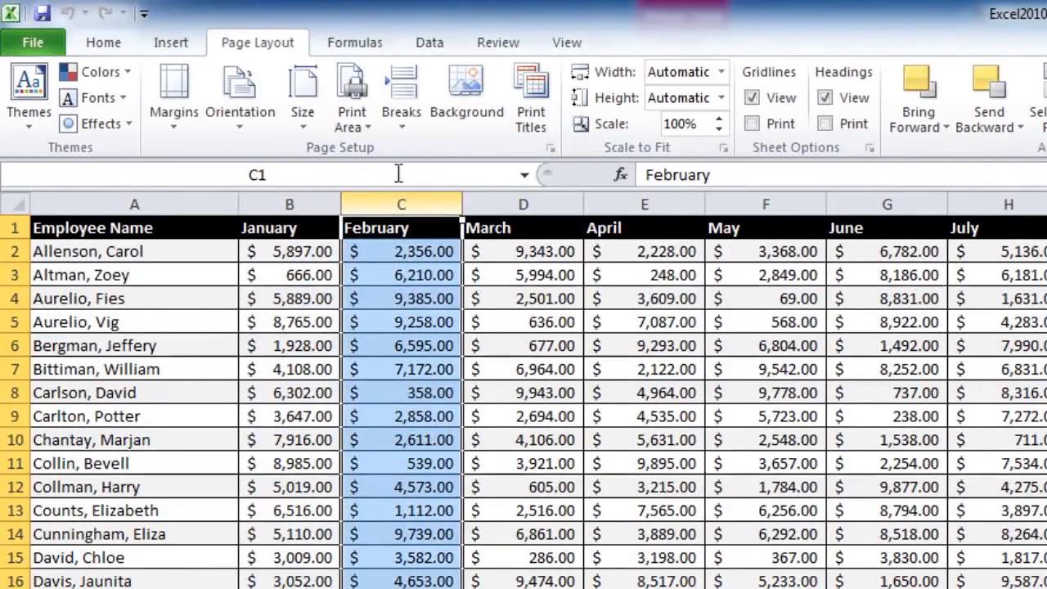
click(400, 114)
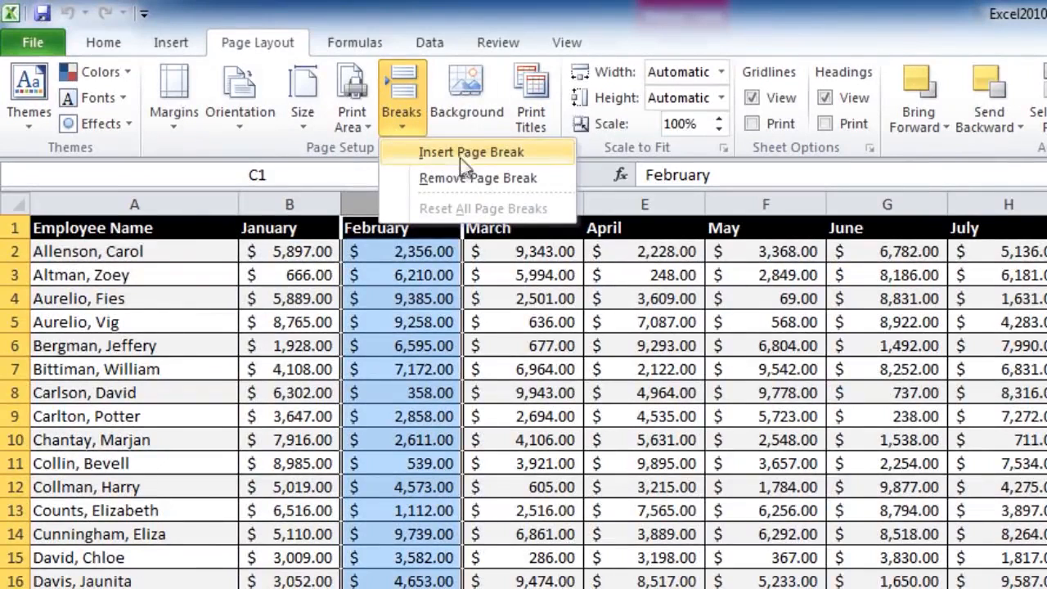
click(480, 161)
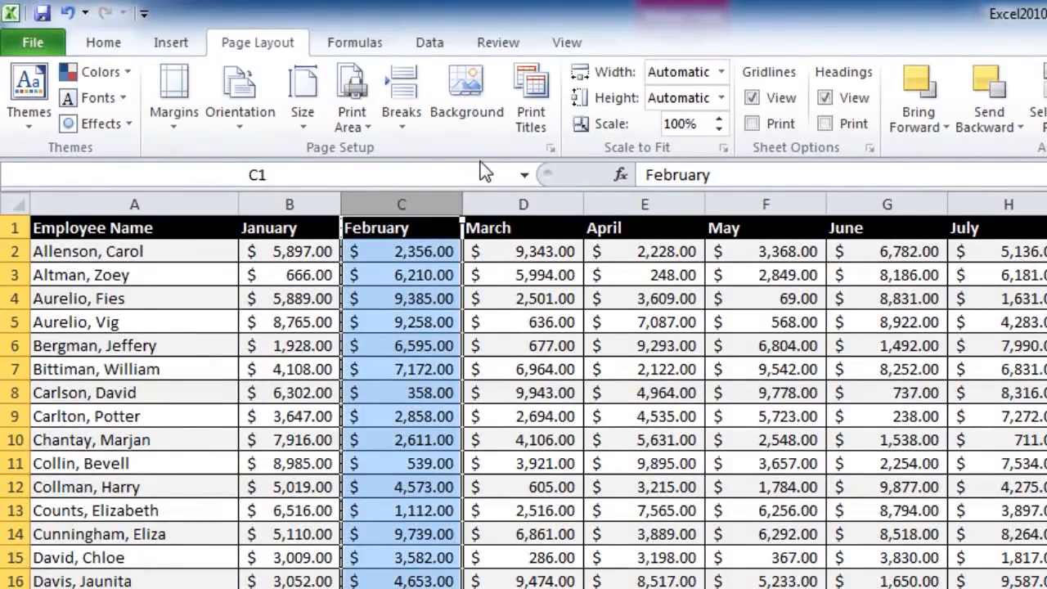
click(403, 250)
click(30, 41)
click(35, 272)
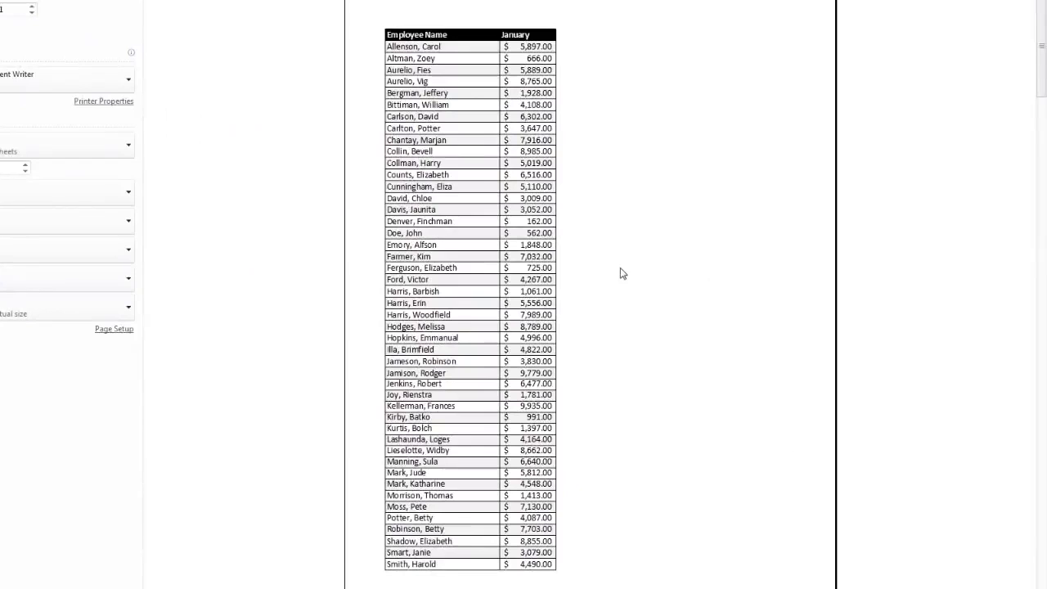